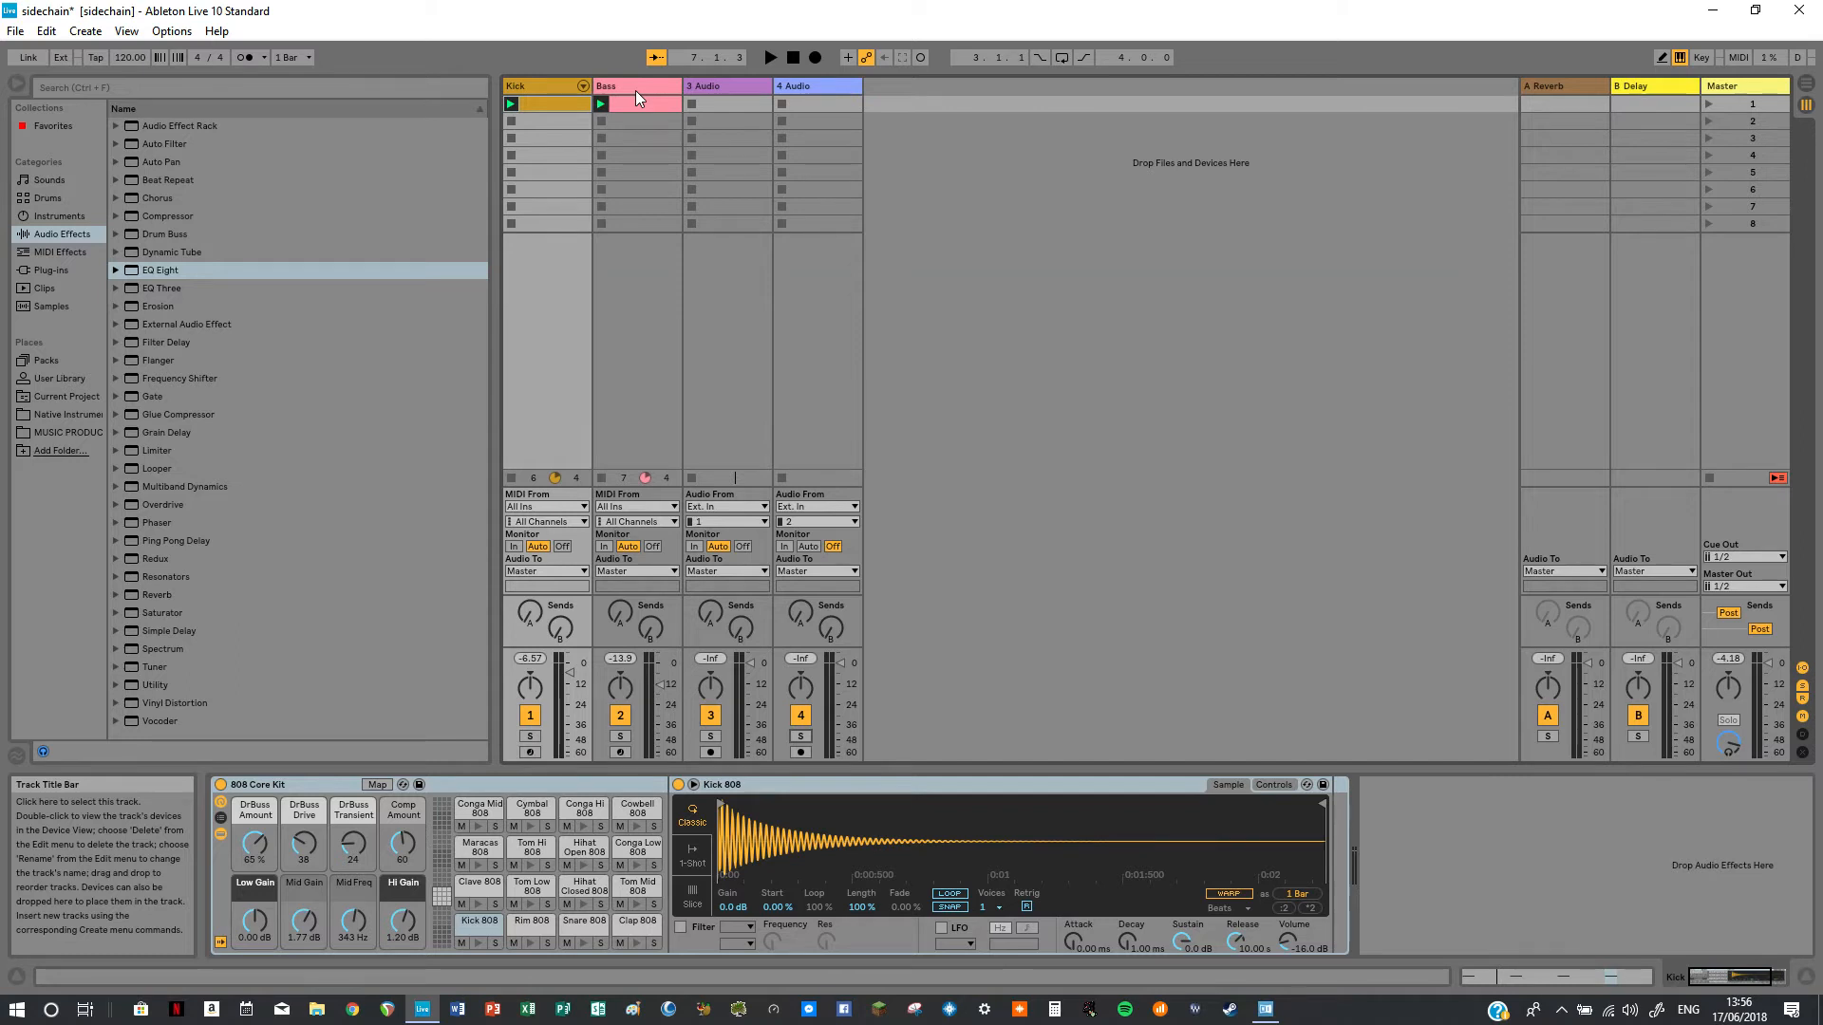
Add a Compressor audio effect after Serum on the Bass track.
left_click(635, 89)
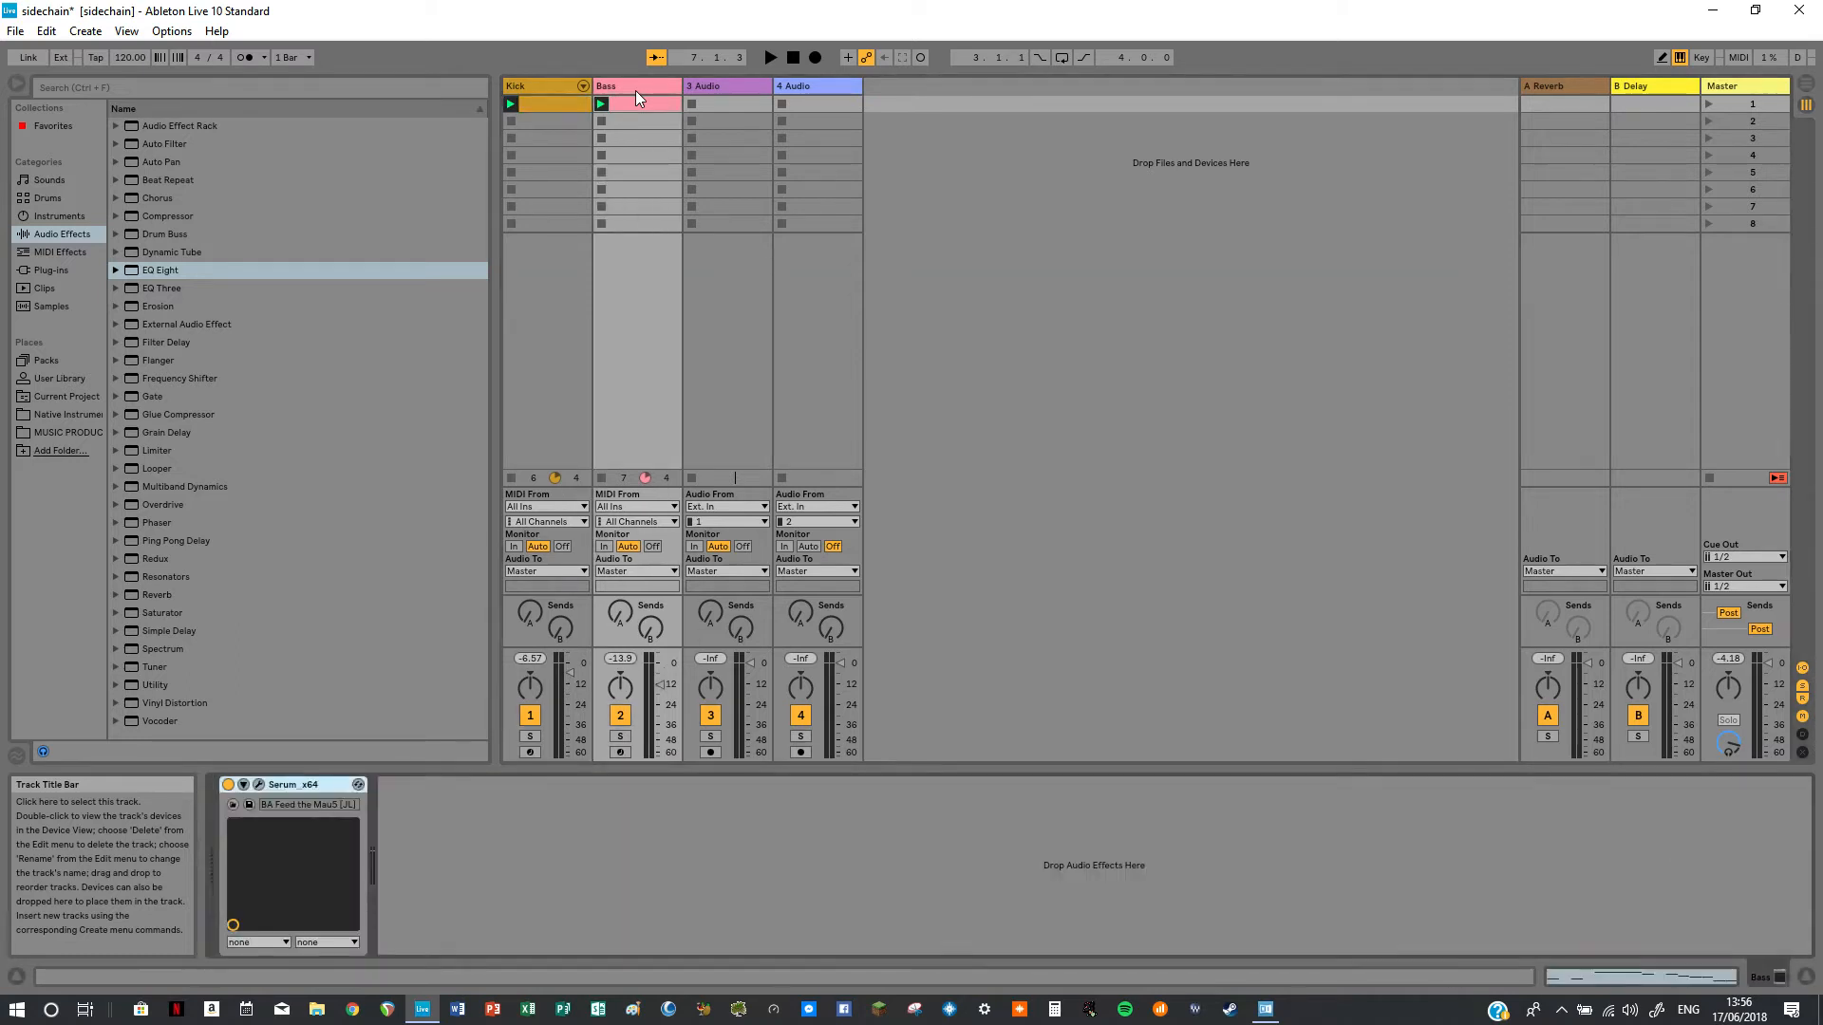
left_click(628, 876)
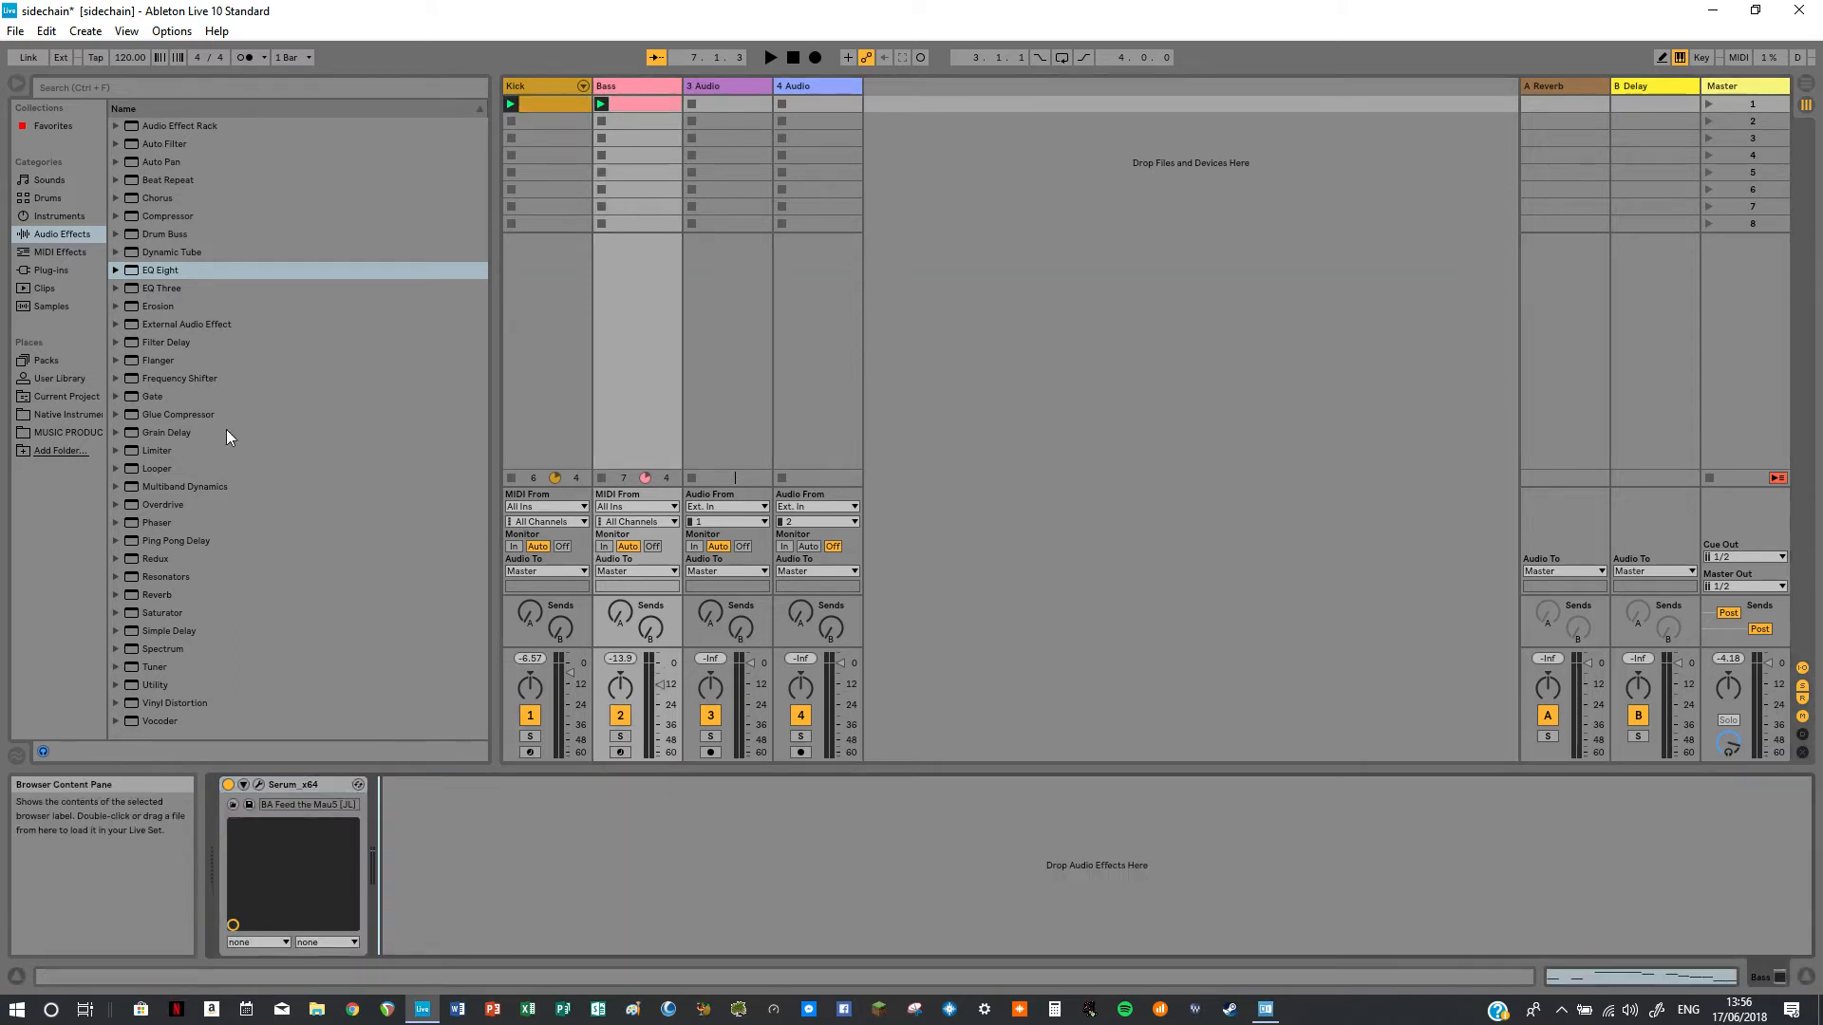
double_click(150, 217)
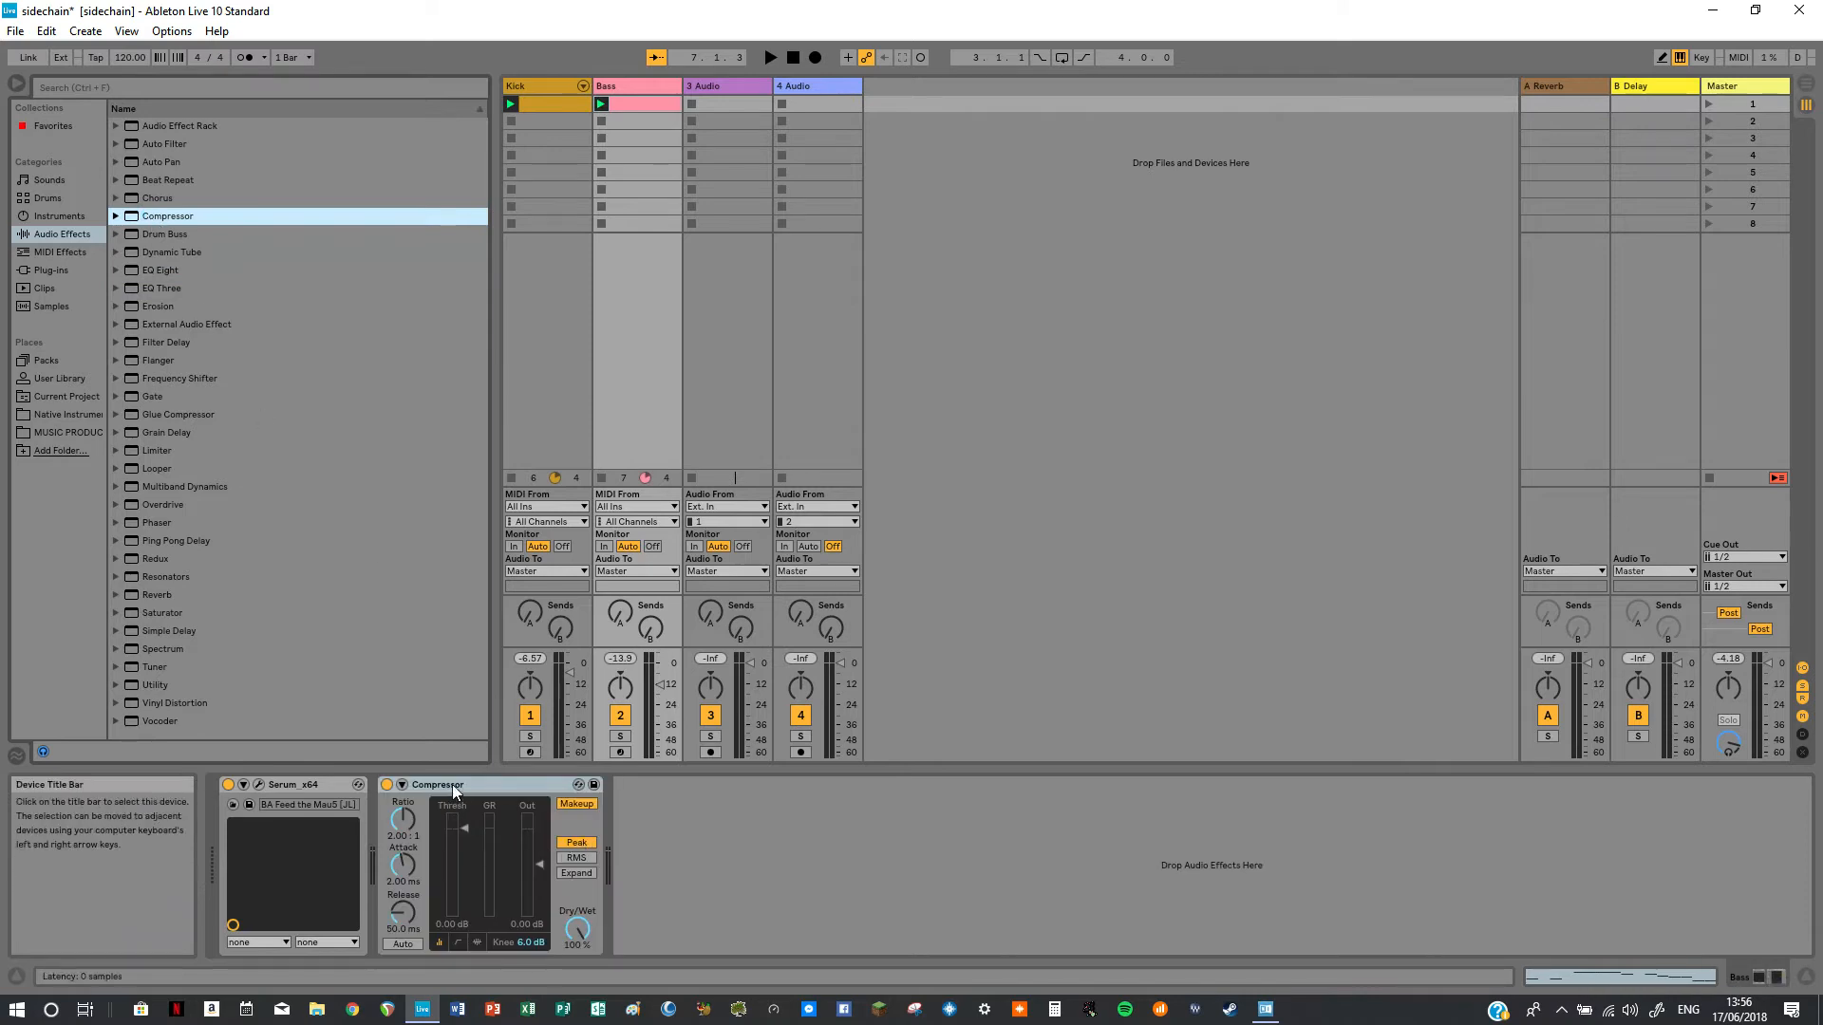
Solo the Kick track and play it briefly to hear it on its own.
left_click(533, 89)
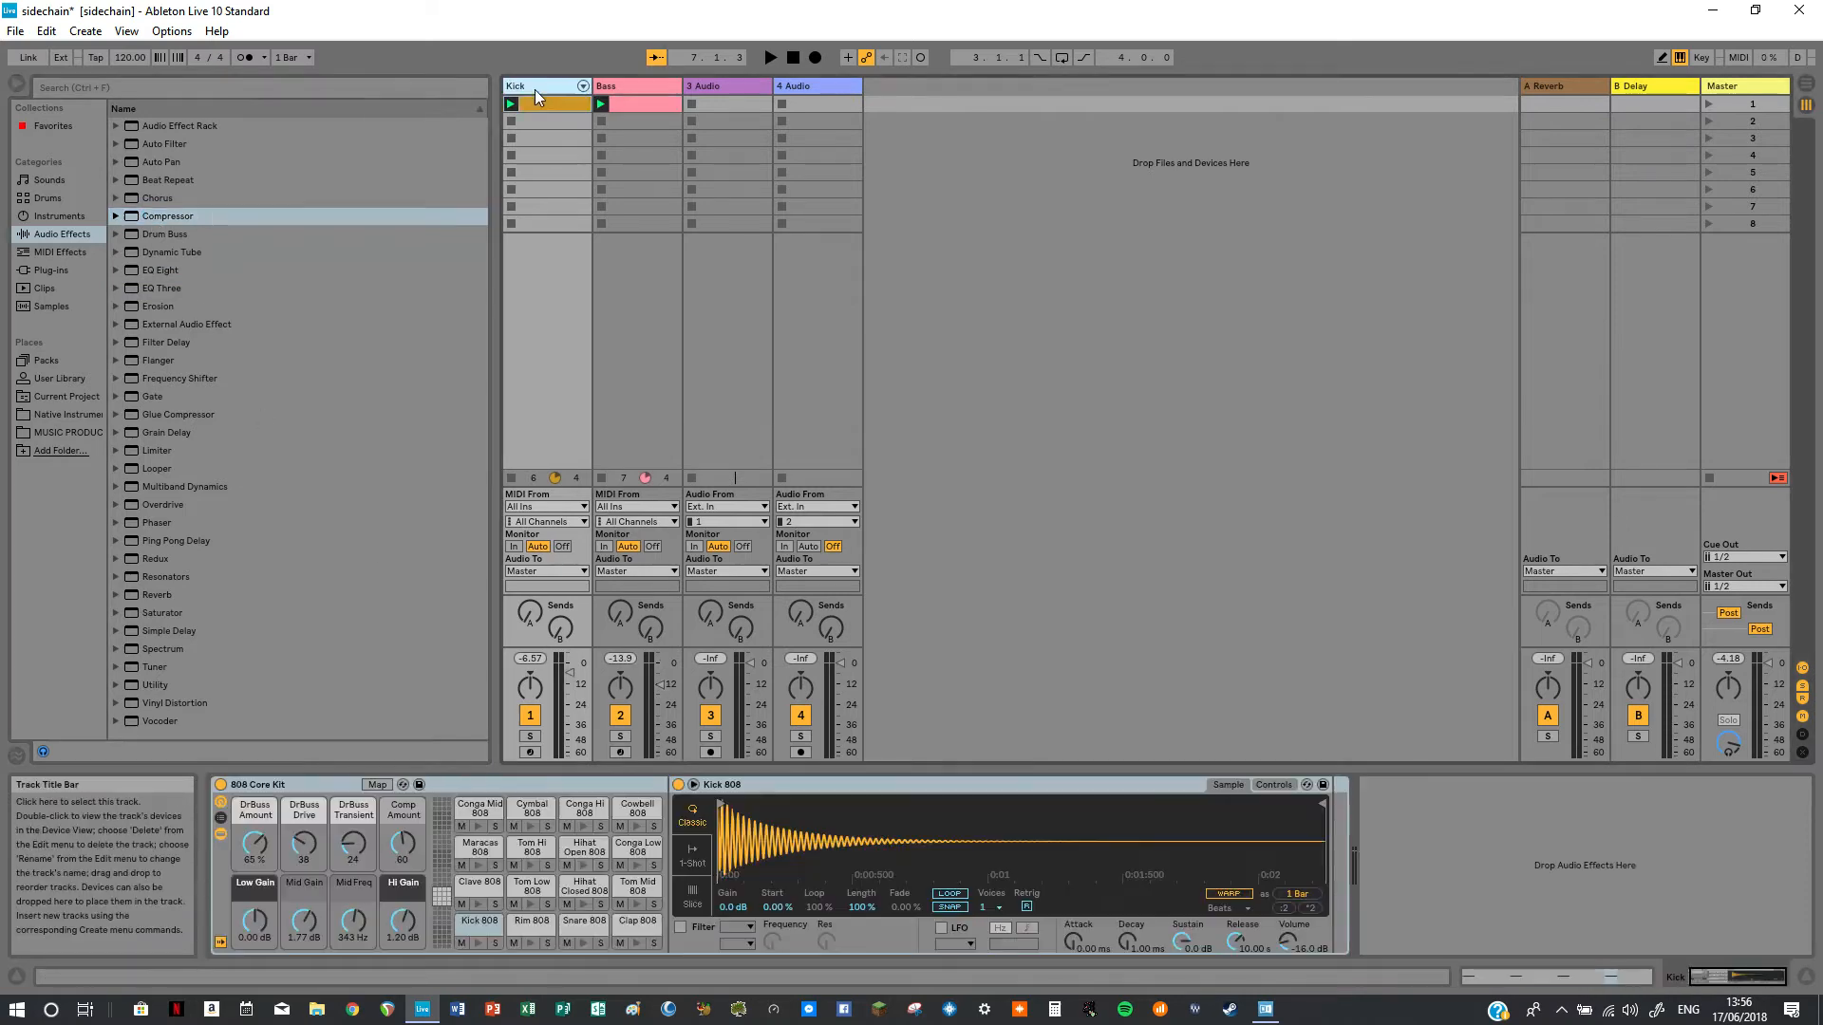
left_click(628, 91)
left_click(549, 89)
left_click(530, 736)
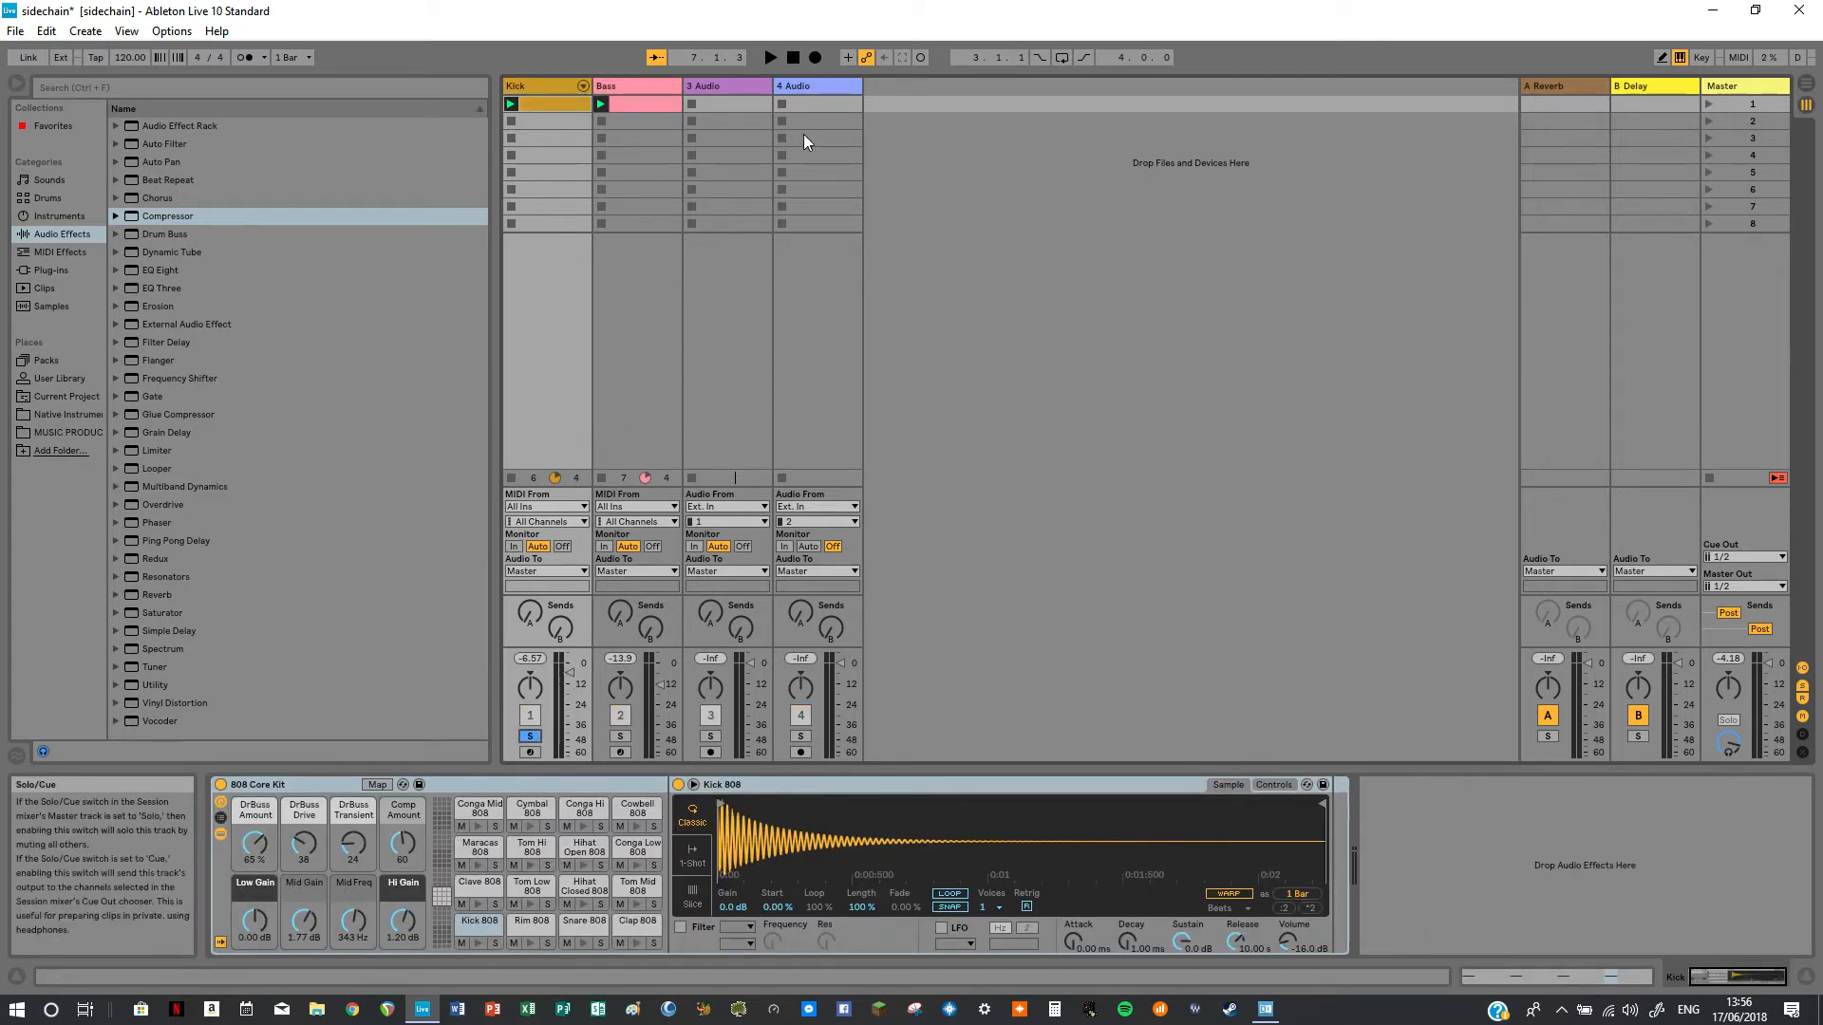
left_click(771, 59)
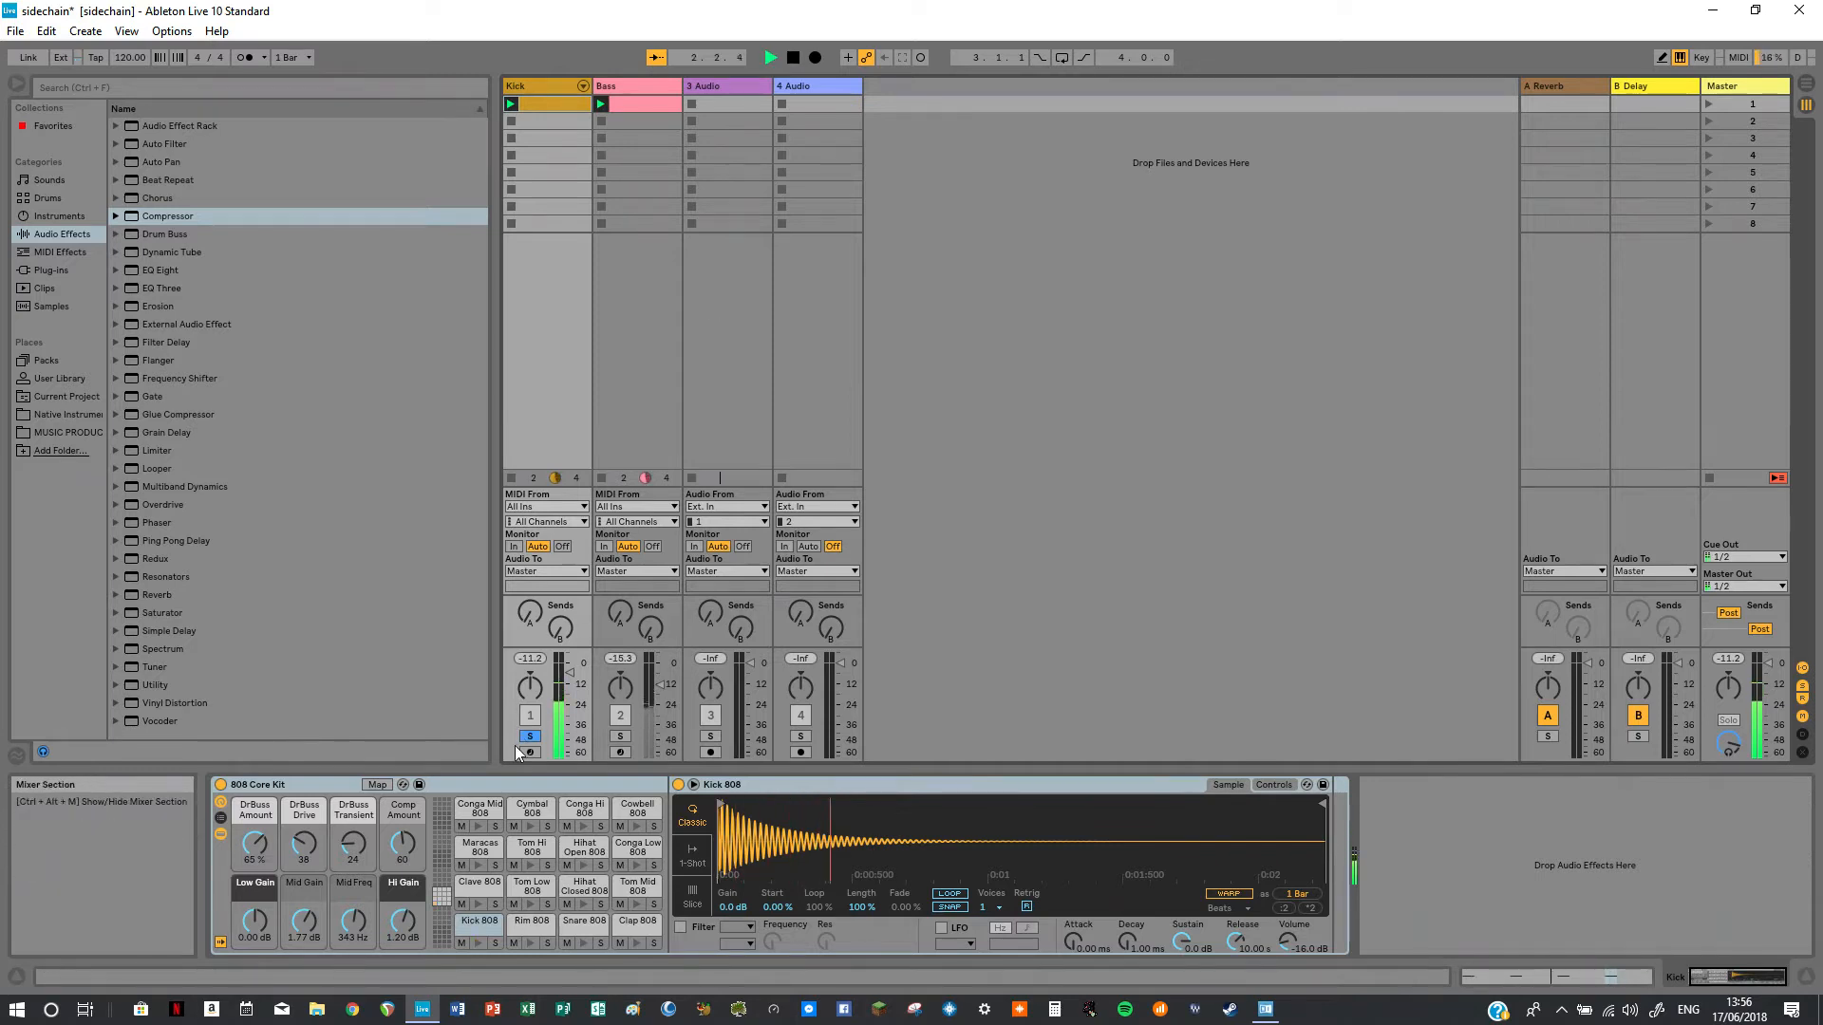
left_click(794, 58)
Solo the Bass track in place of the kick and play it briefly on its own.
left_click(620, 737)
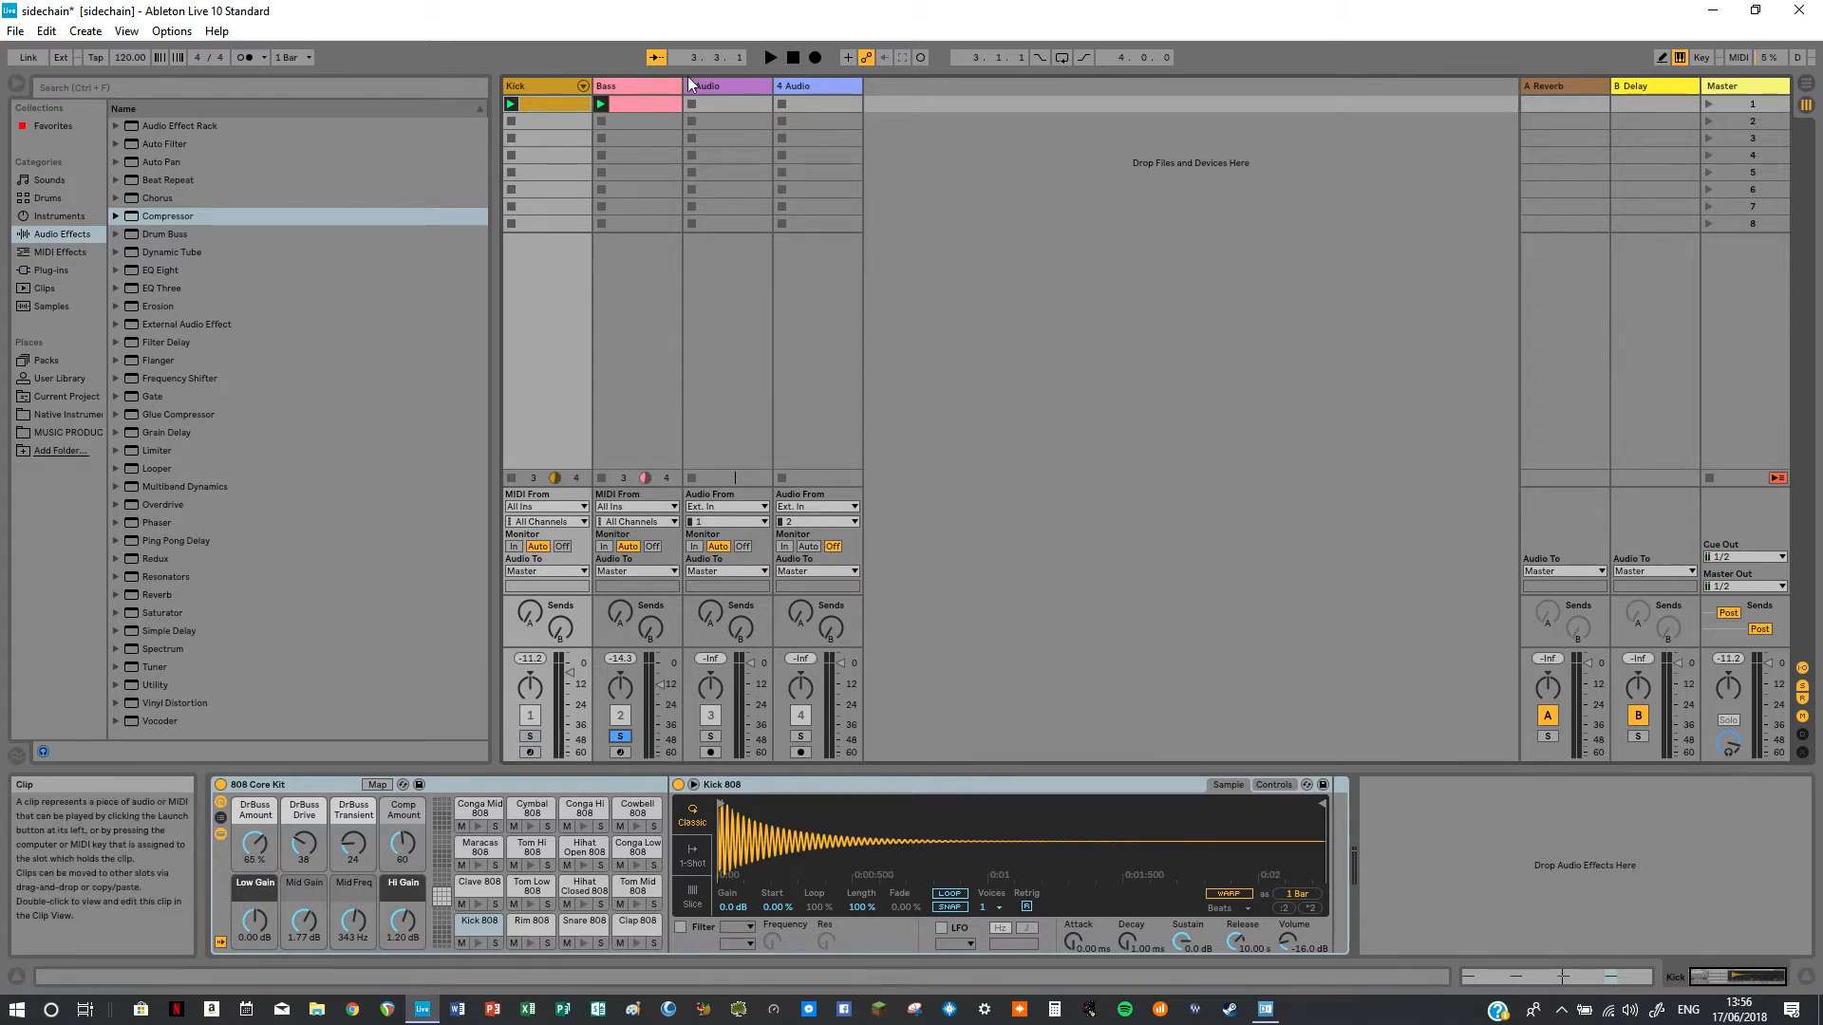
left_click(768, 59)
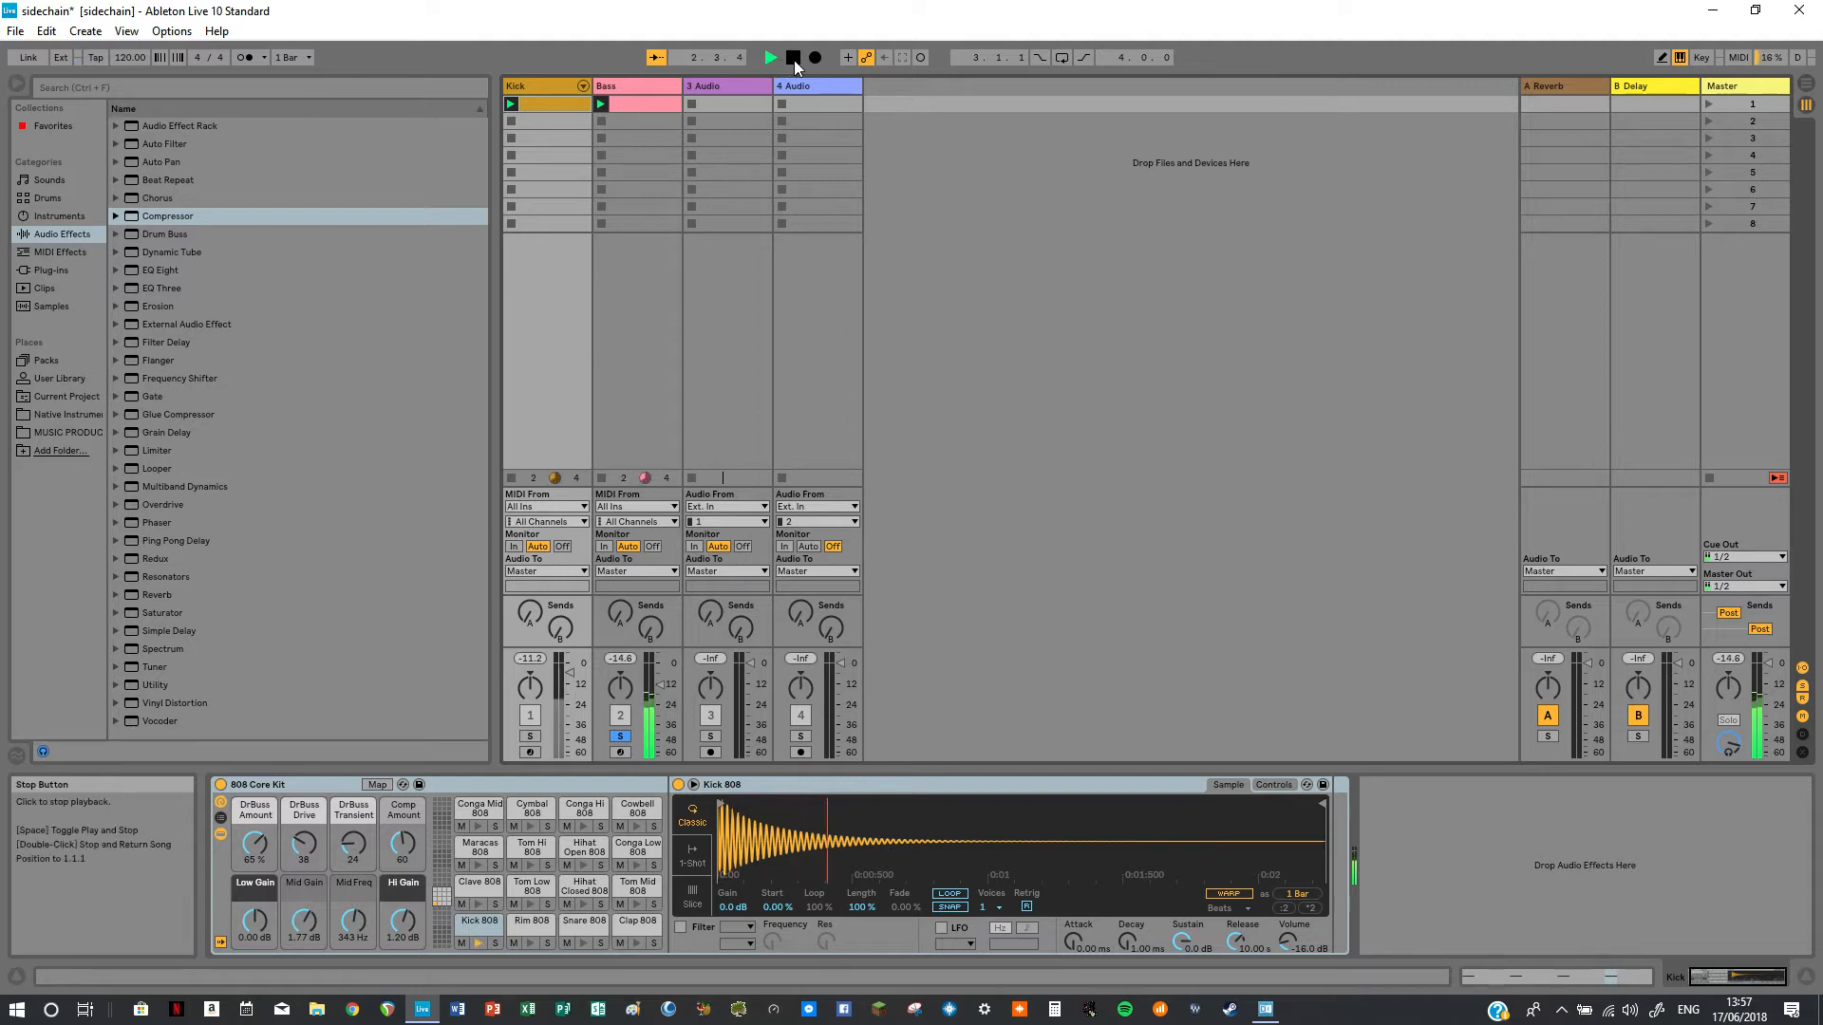
left_click(793, 60)
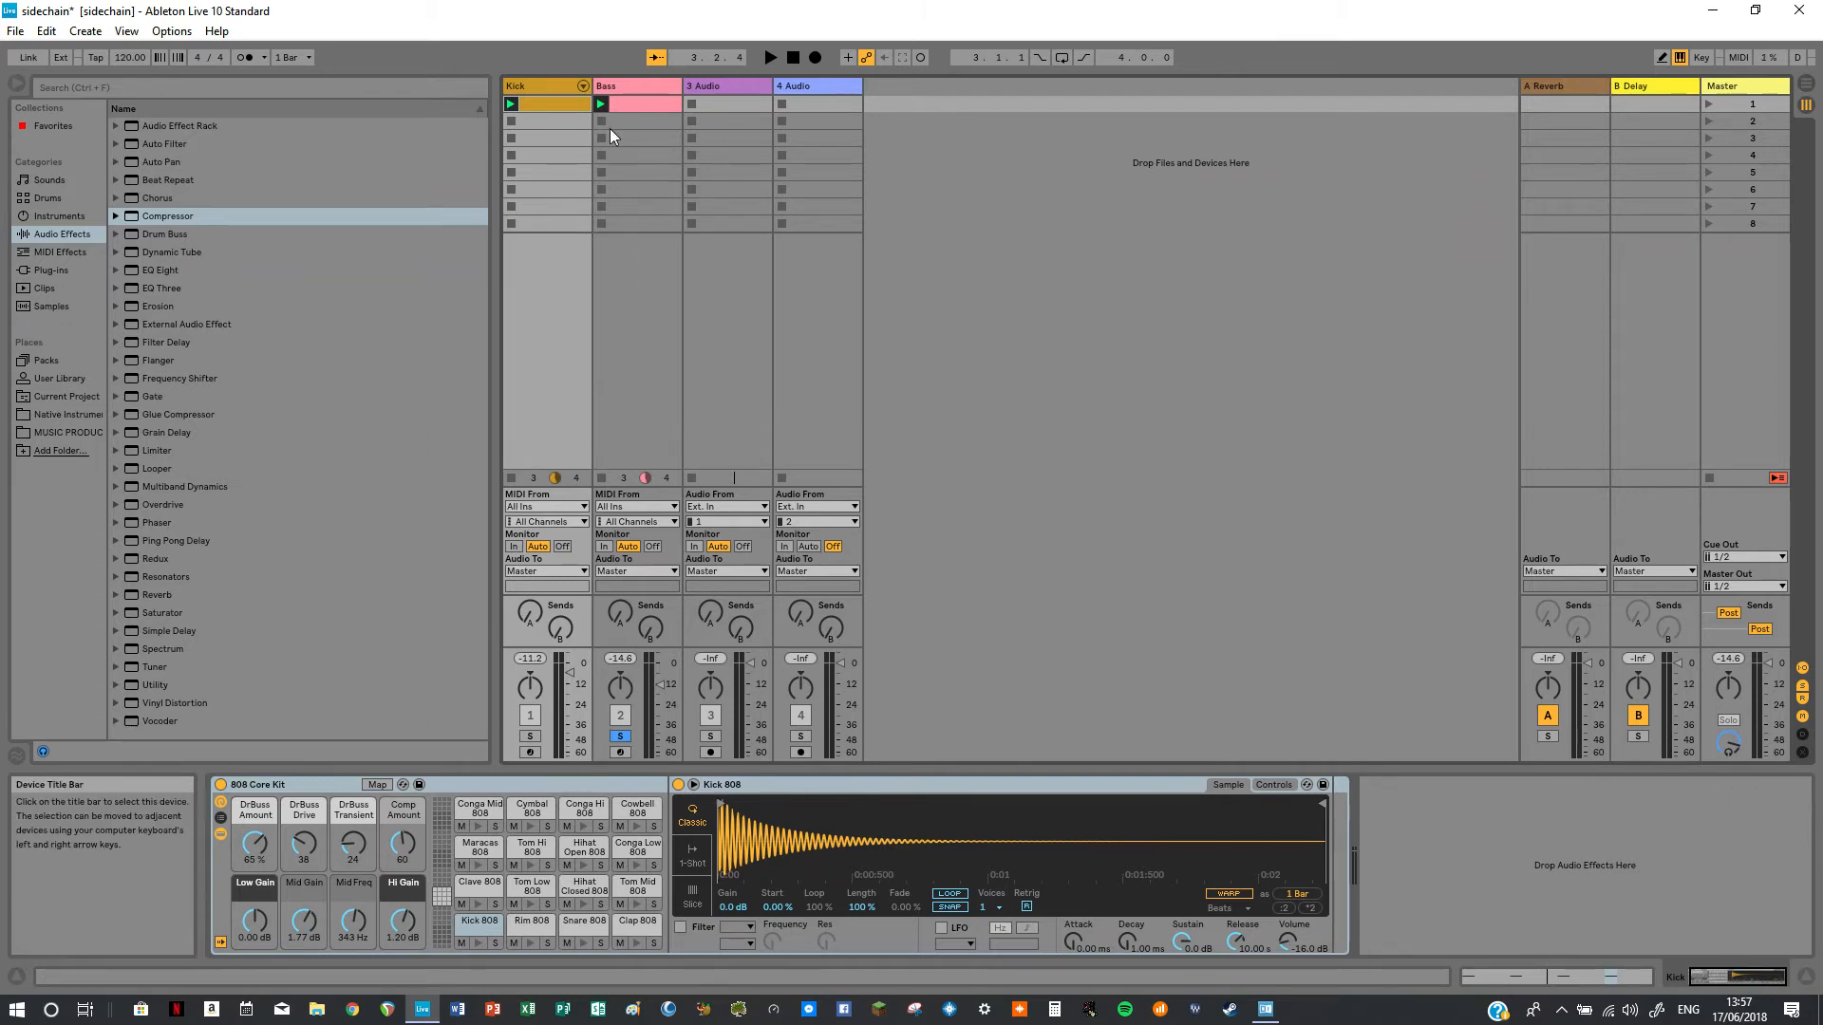
Play the soloed bass while trying the Compressor threshold at -2.44 dB and -24.0 dB, ending at 1.23 dB.
left_click(630, 89)
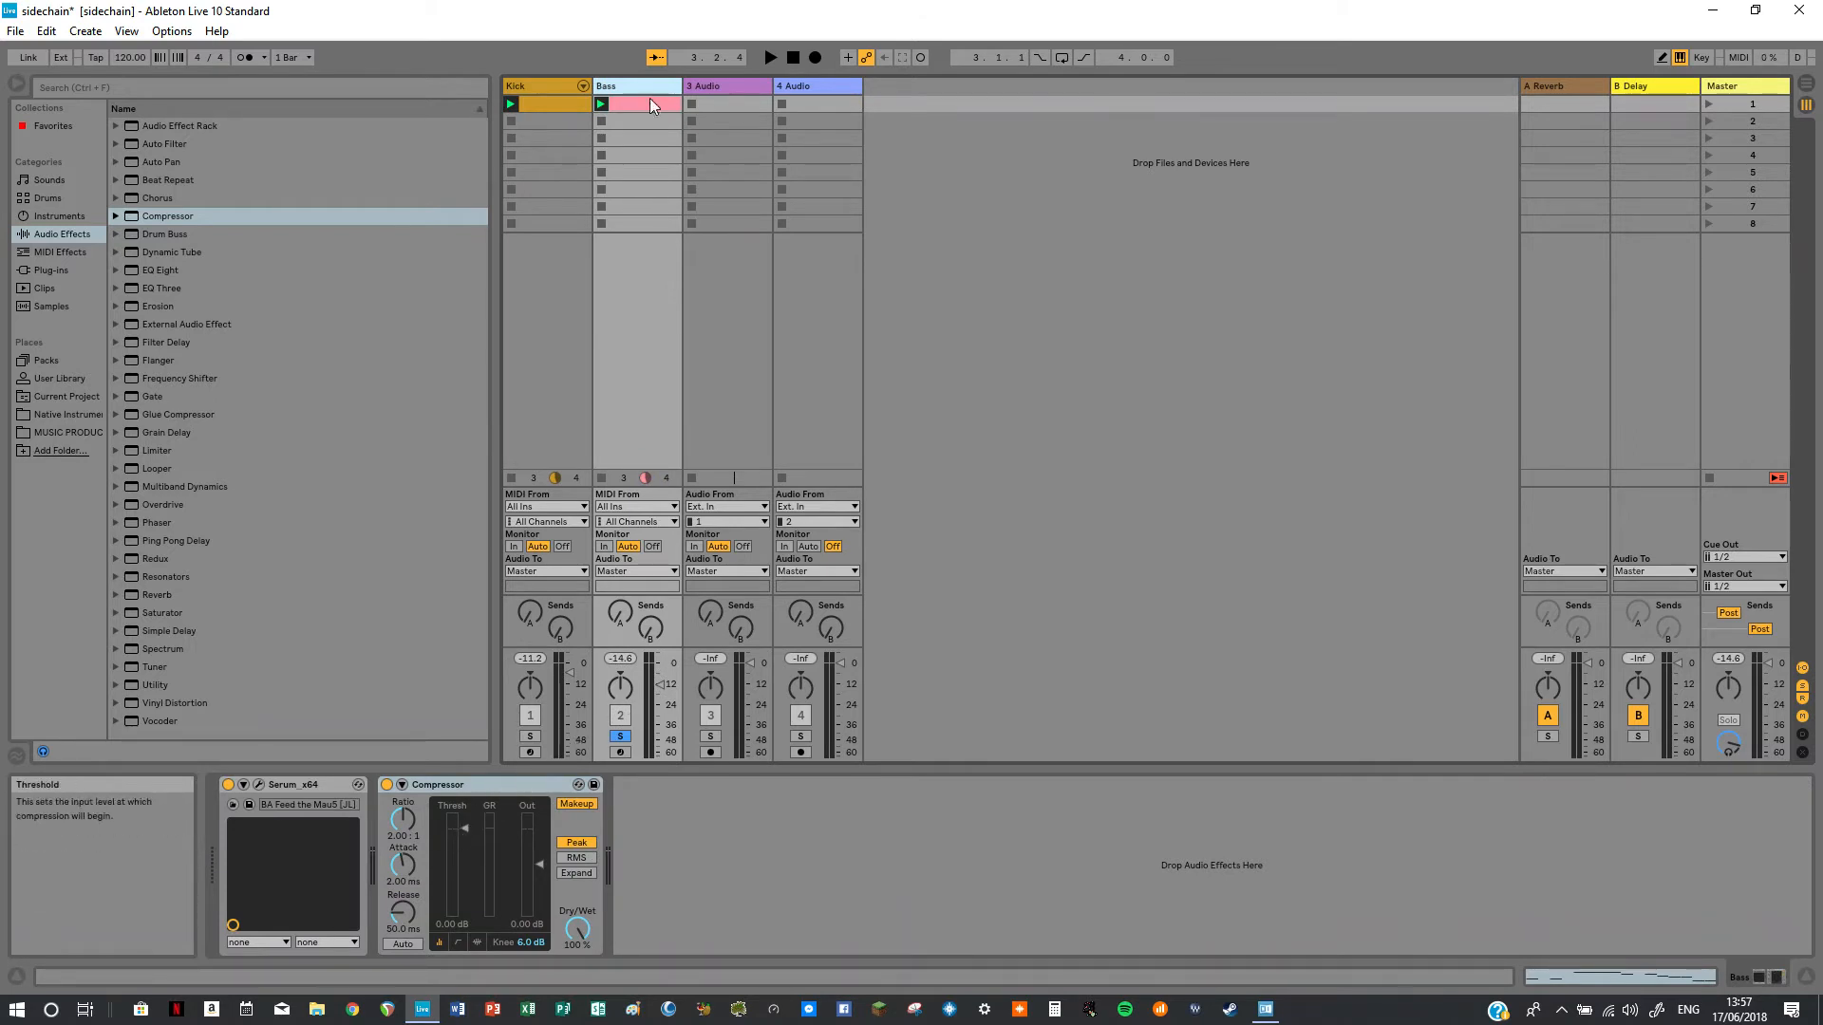
left_click(770, 58)
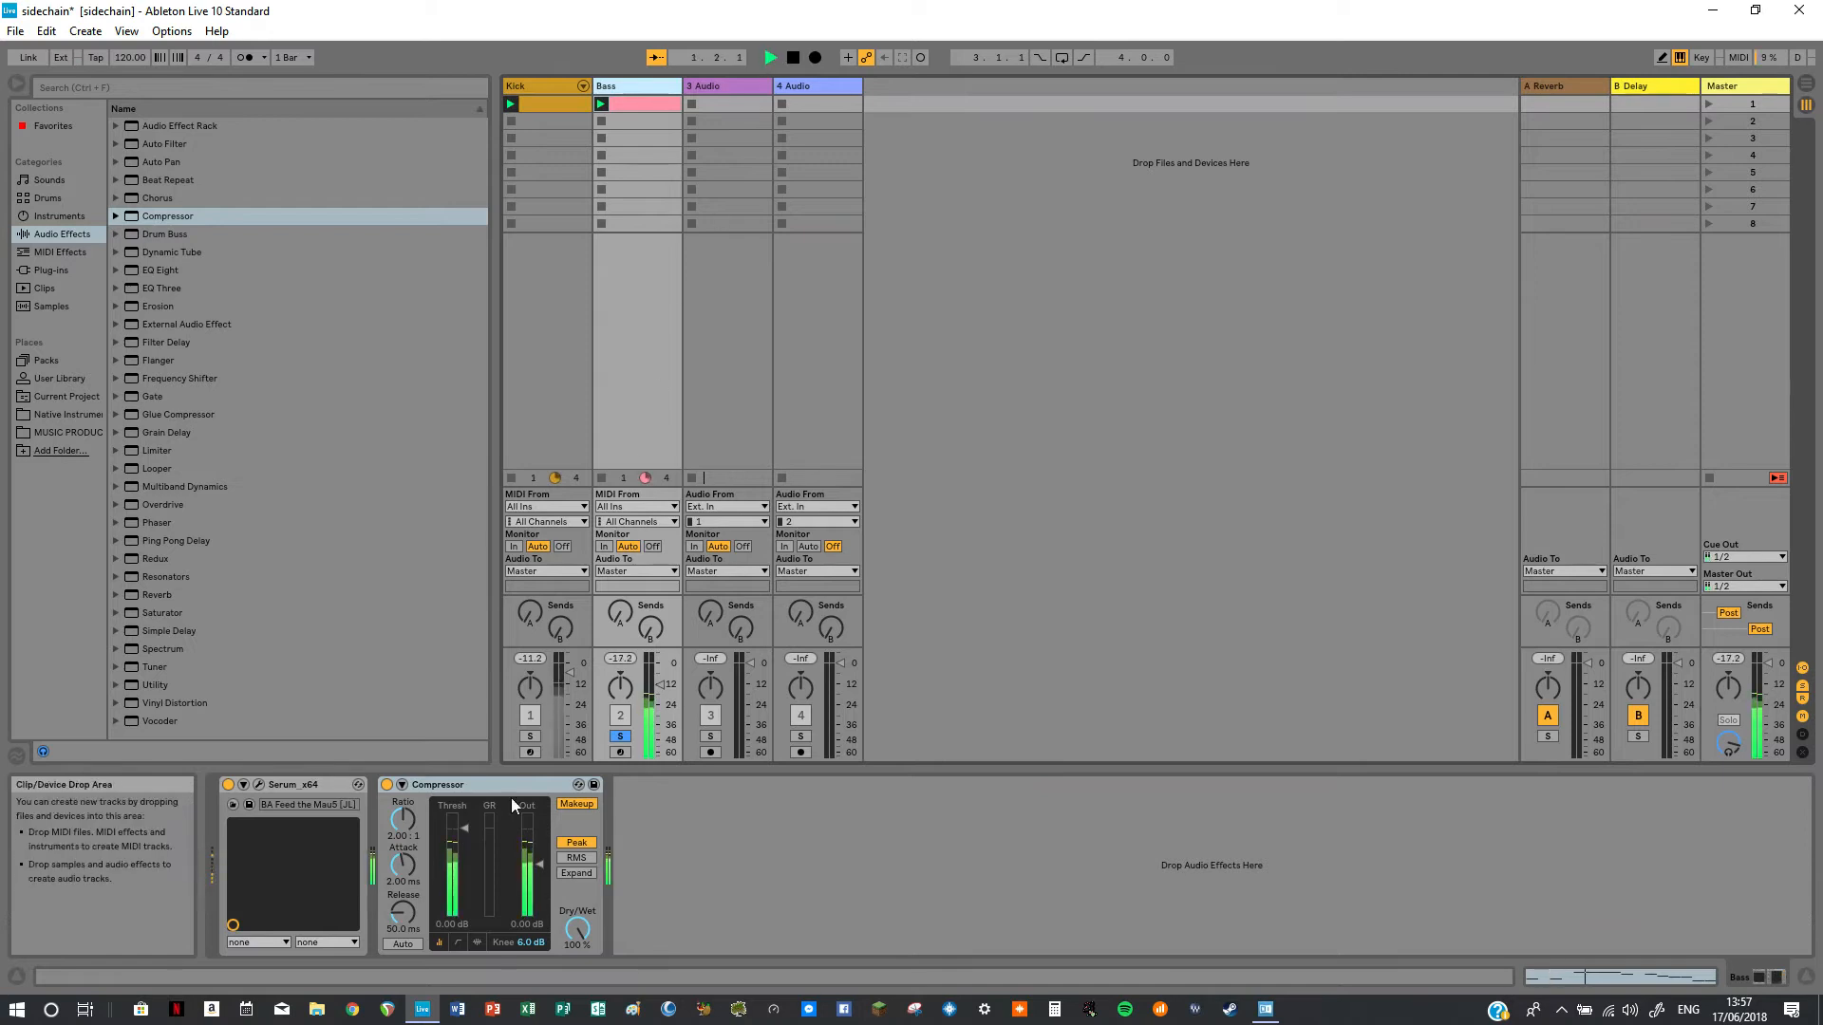
mouse_move(464, 833)
left_mouse_down()
mouse_move(464, 904)
mouse_move(465, 832)
left_mouse_up()
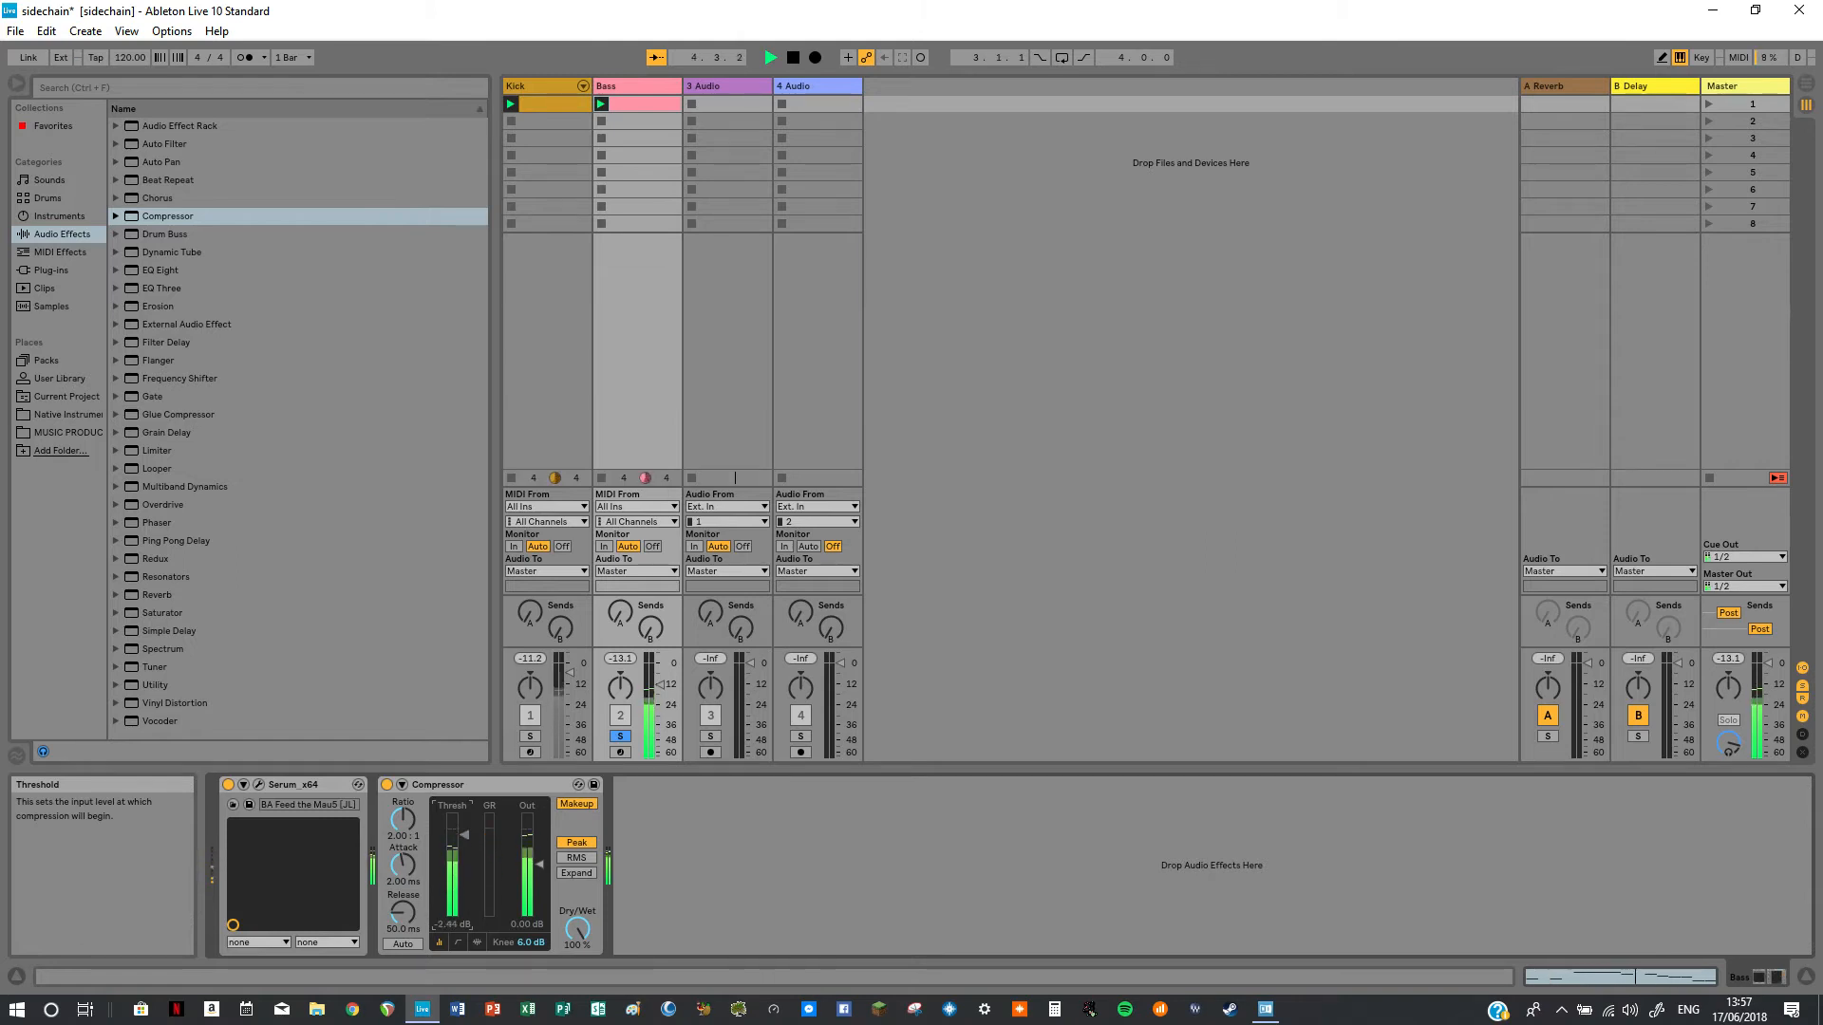
left_click(794, 57)
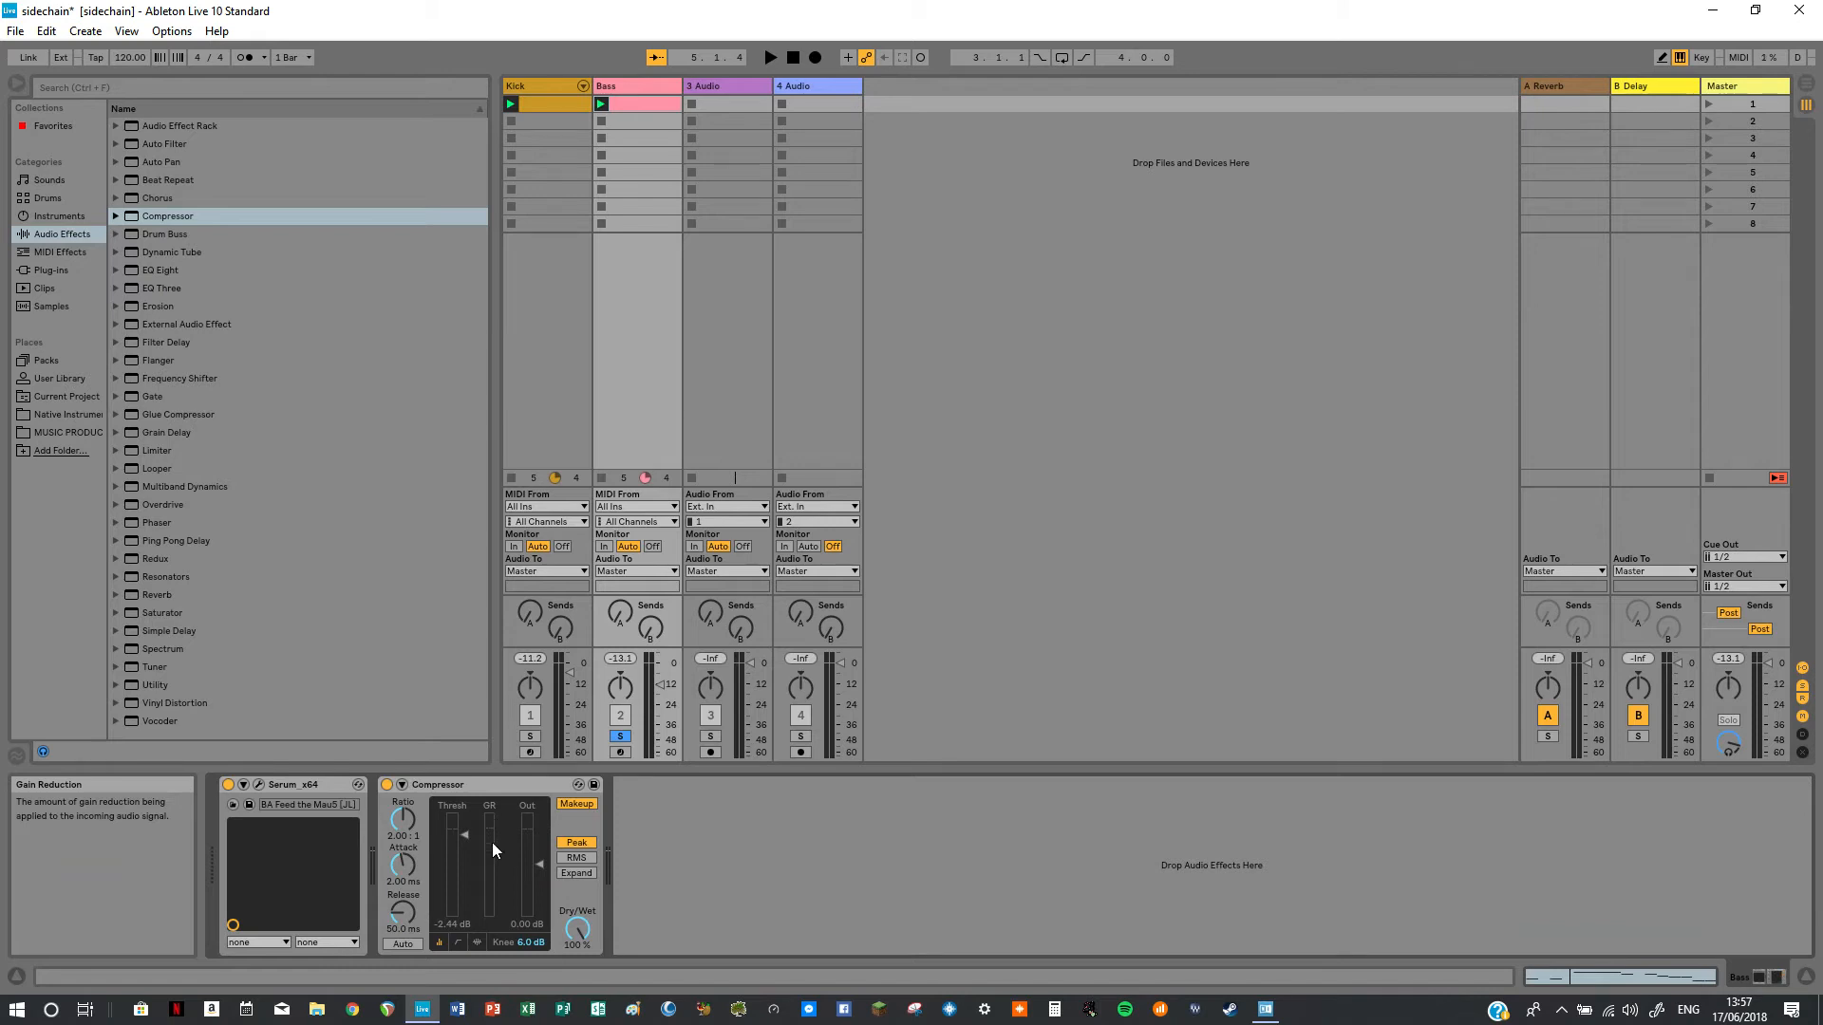
left_click(771, 59)
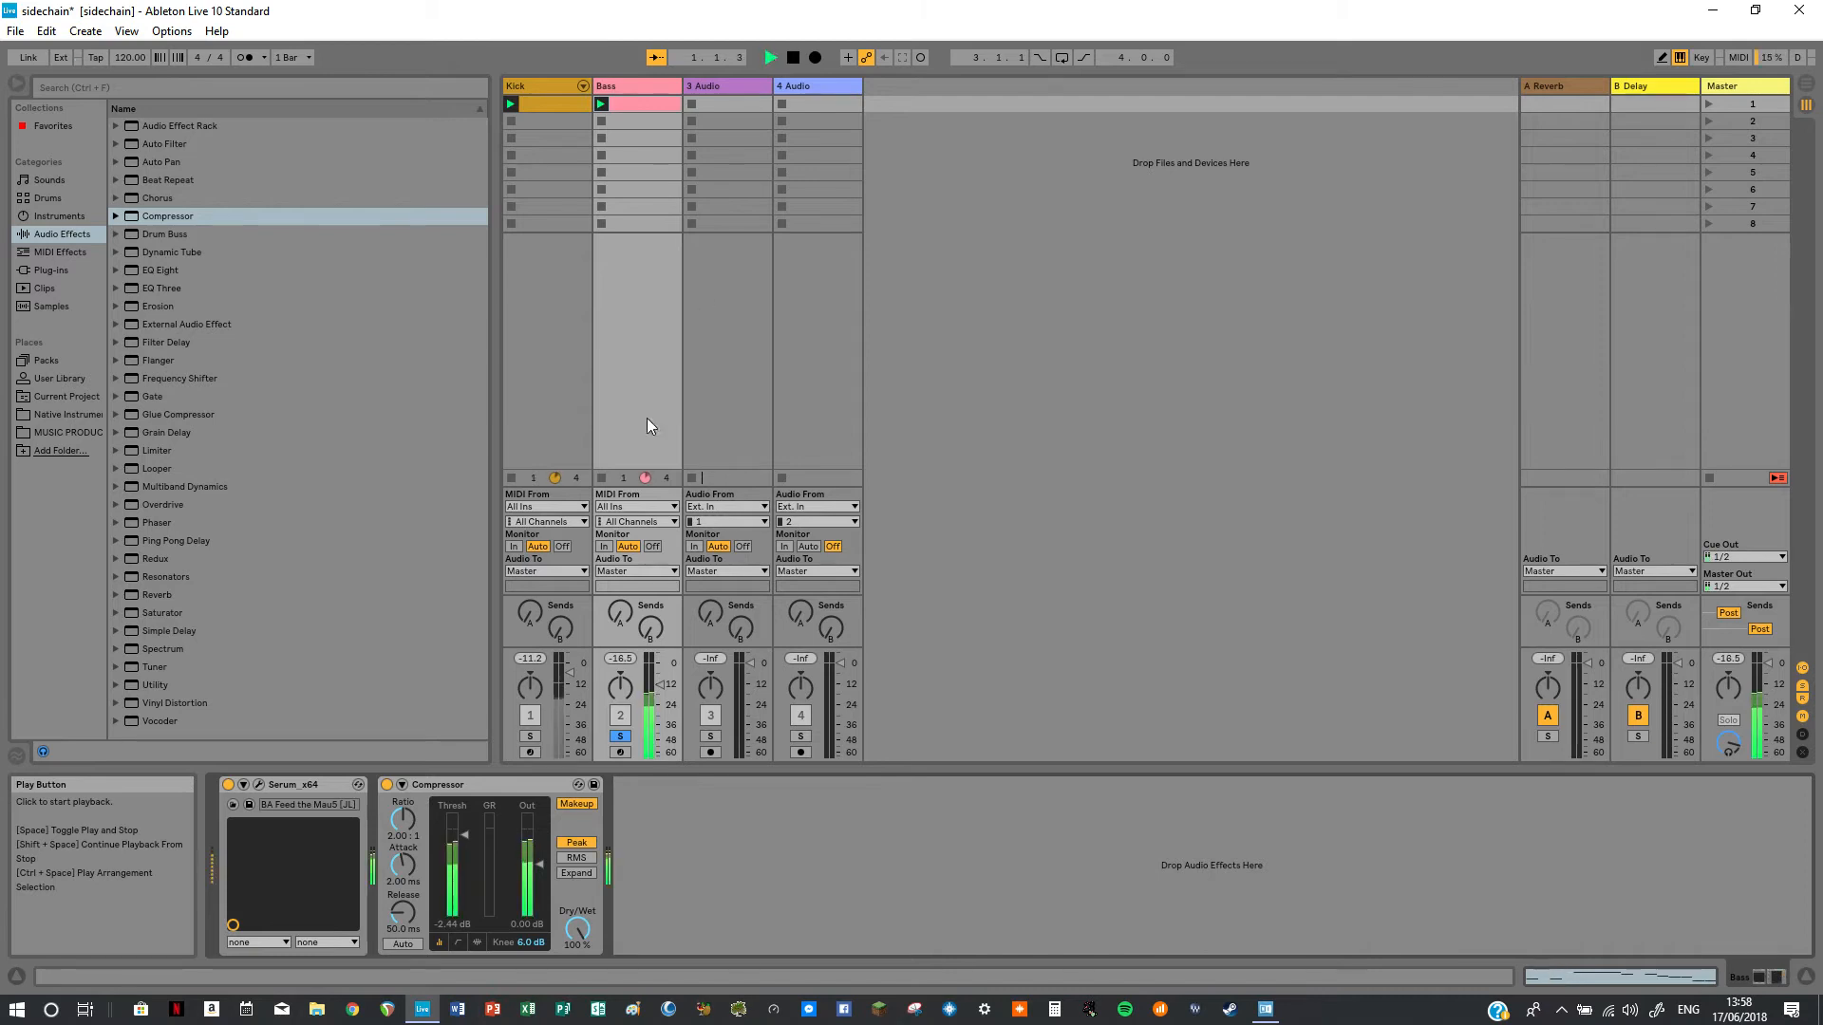
left_click_drag(465, 837, 465, 884)
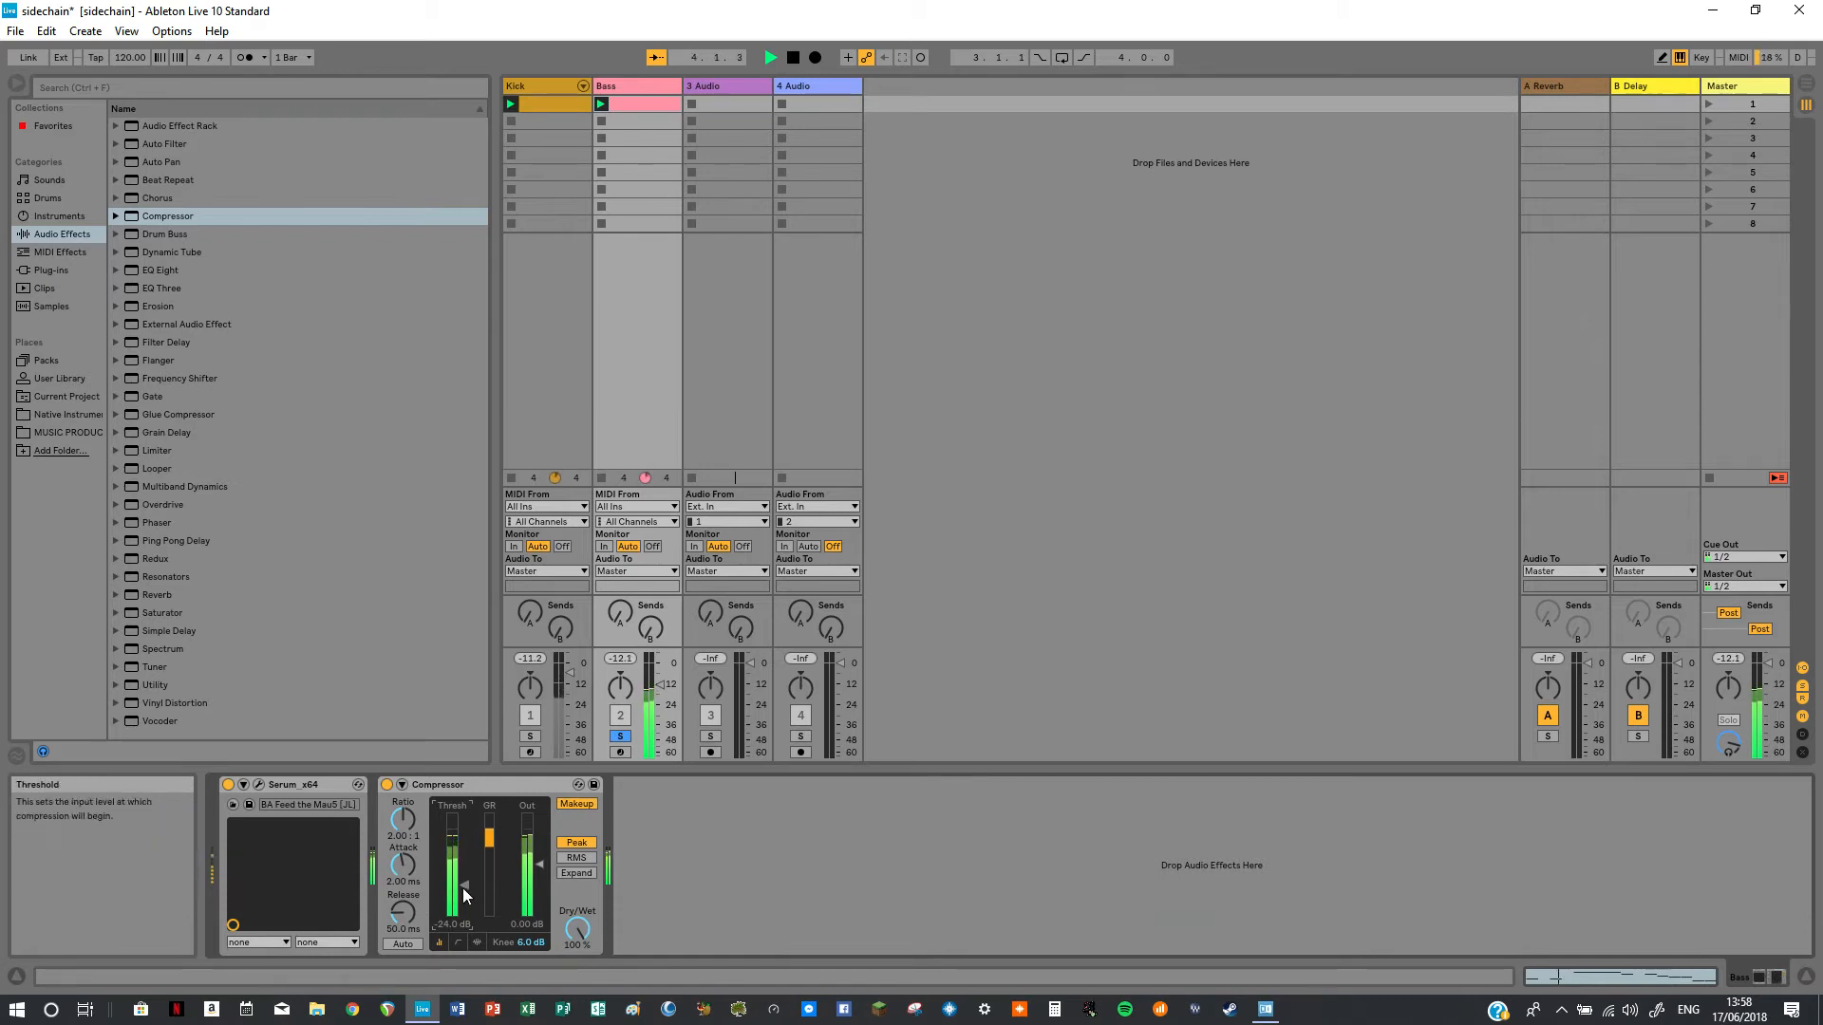
left_click_drag(463, 887, 463, 825)
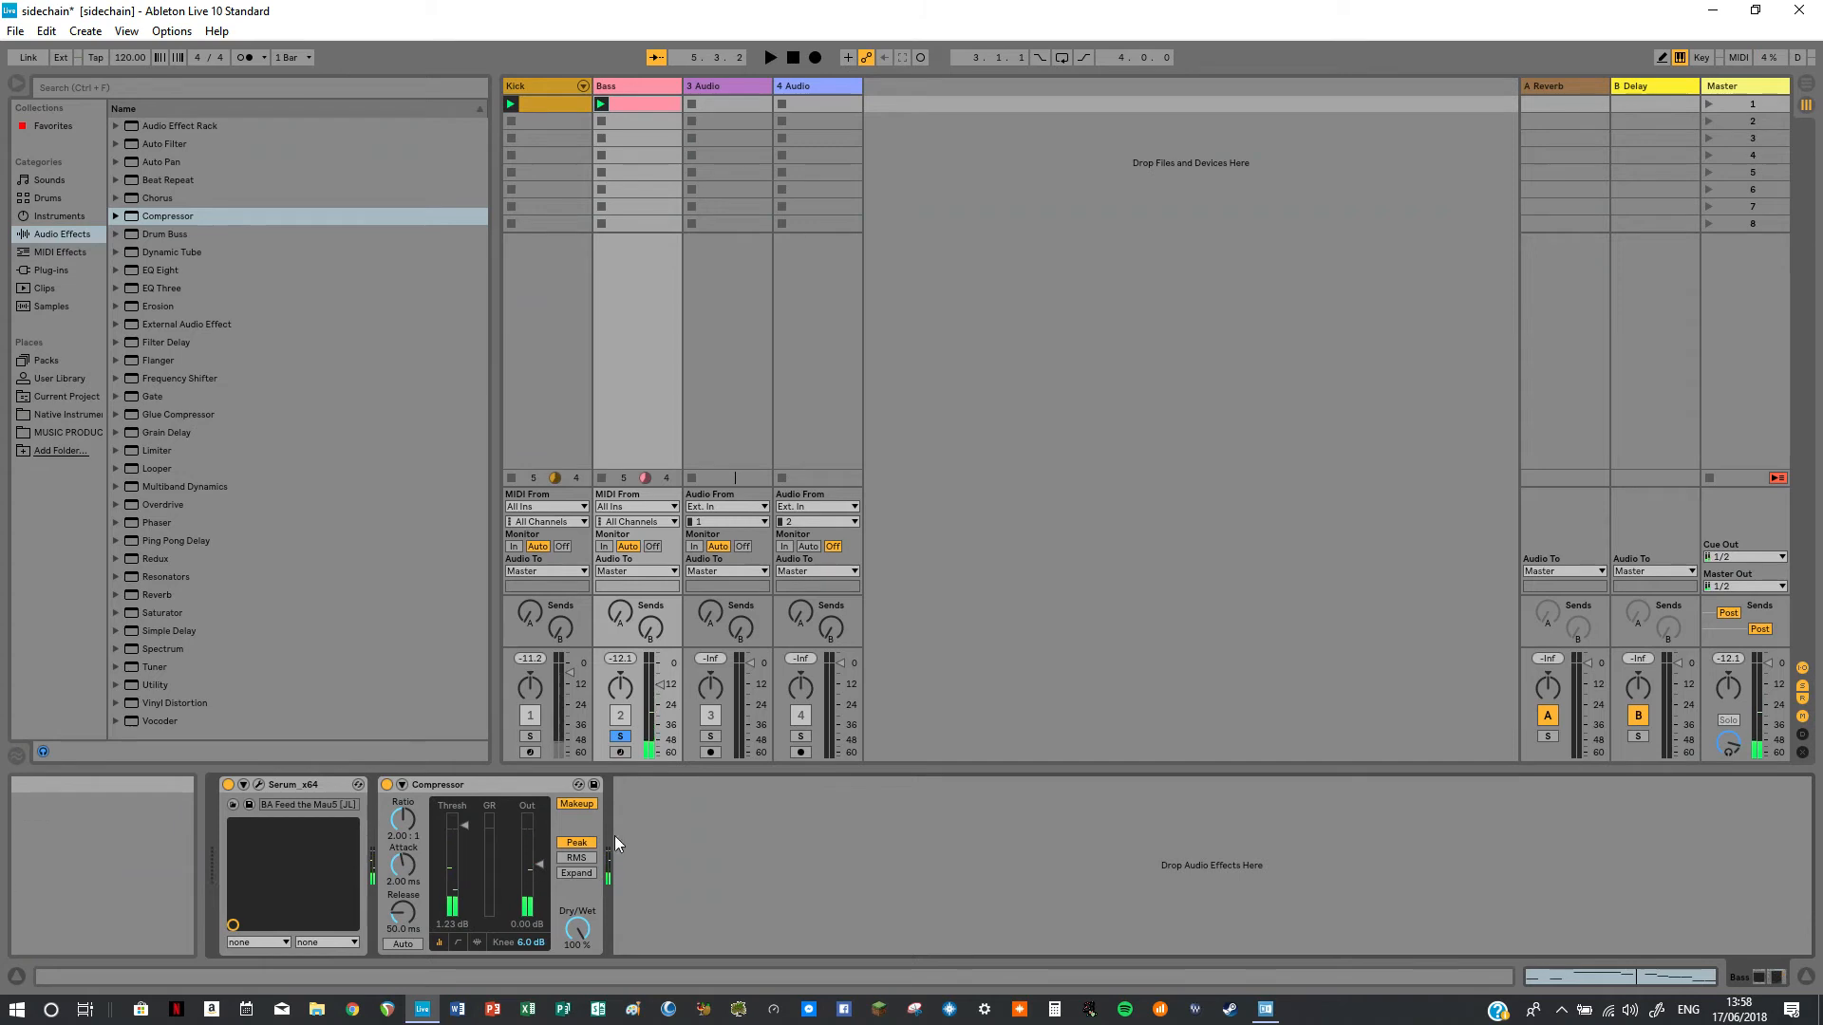
Expand the bass Compressor's sidechain section, enable Sidechain and choose Kick as its audio source.
left_click(403, 785)
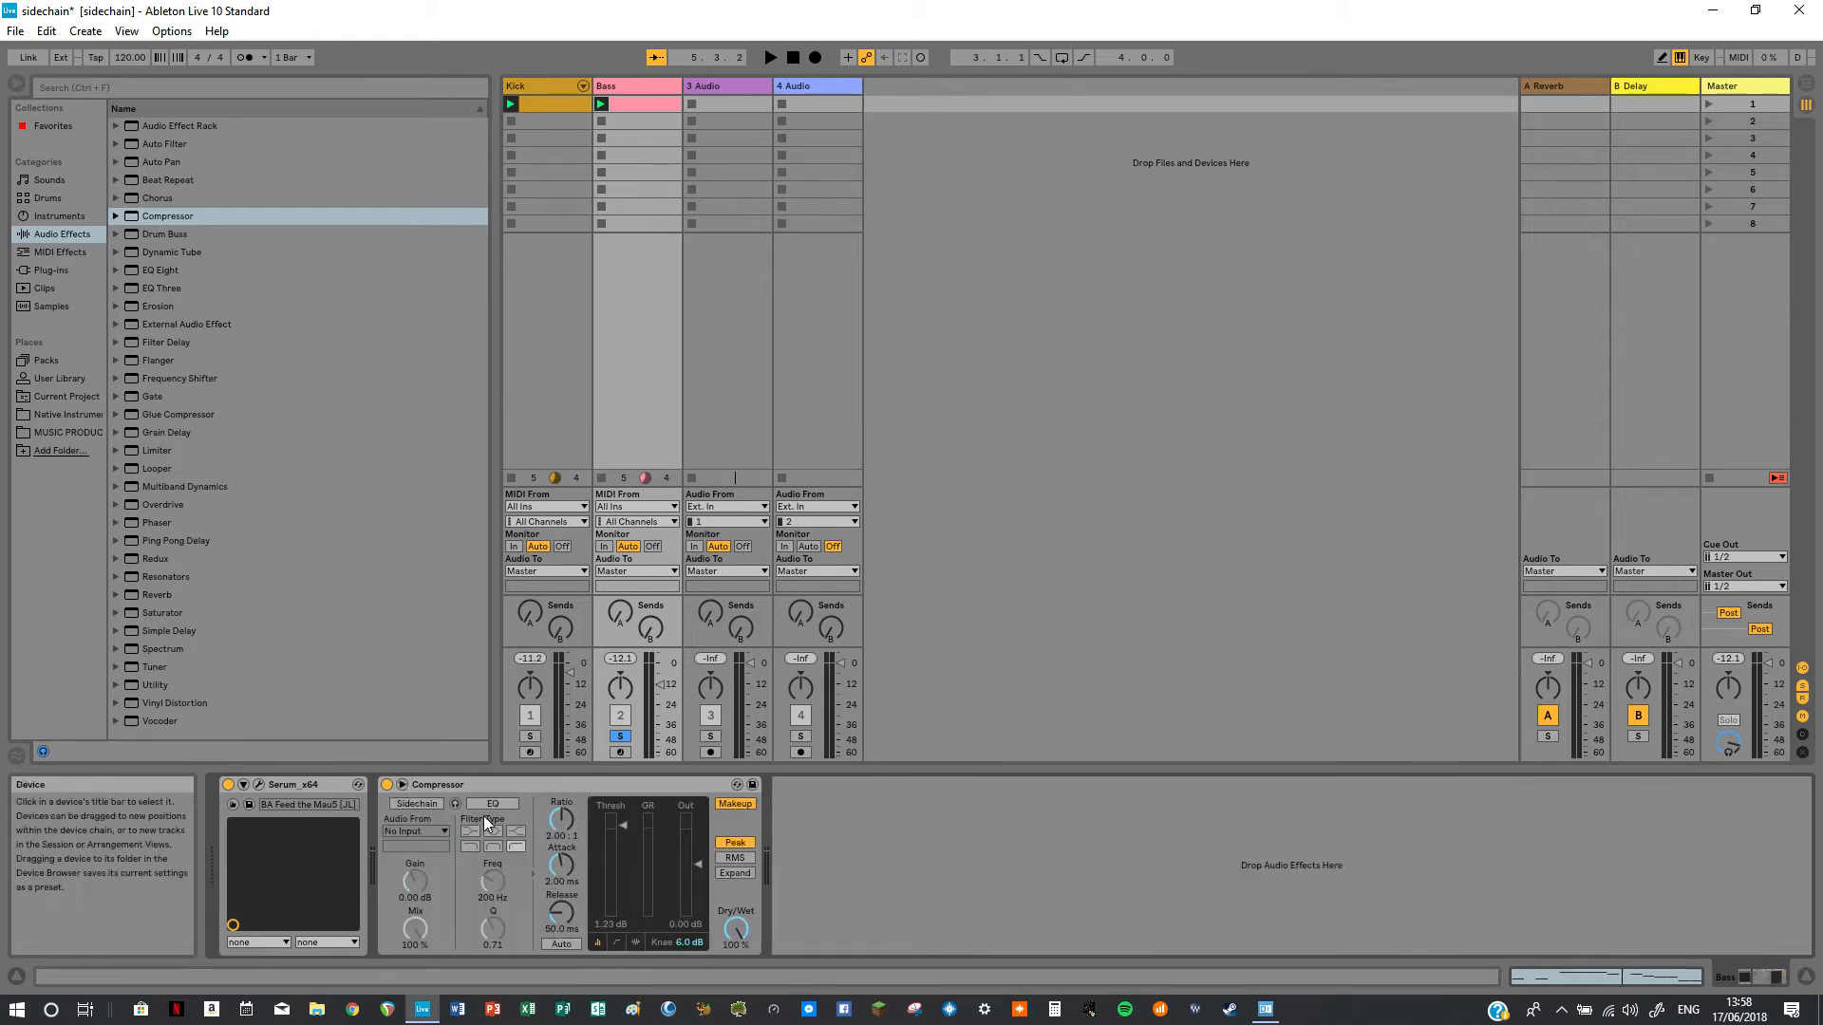
left_click(421, 803)
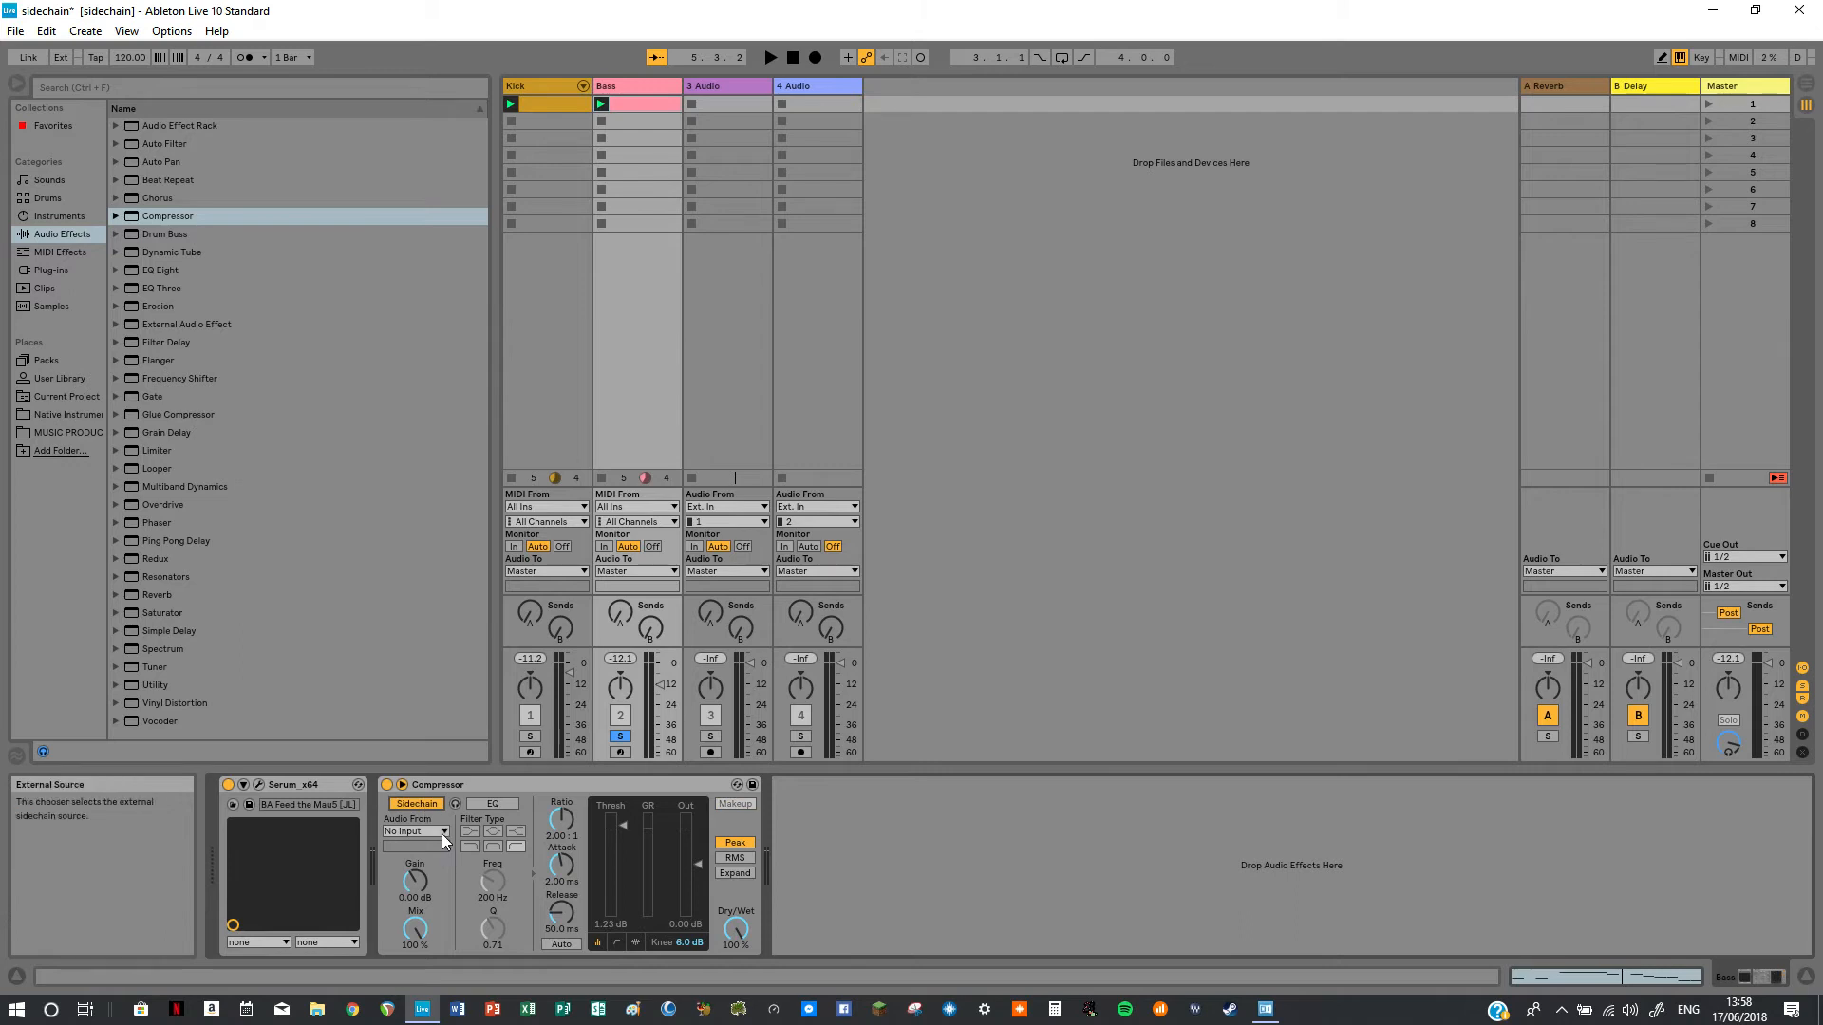
left_click(442, 833)
left_click(407, 850)
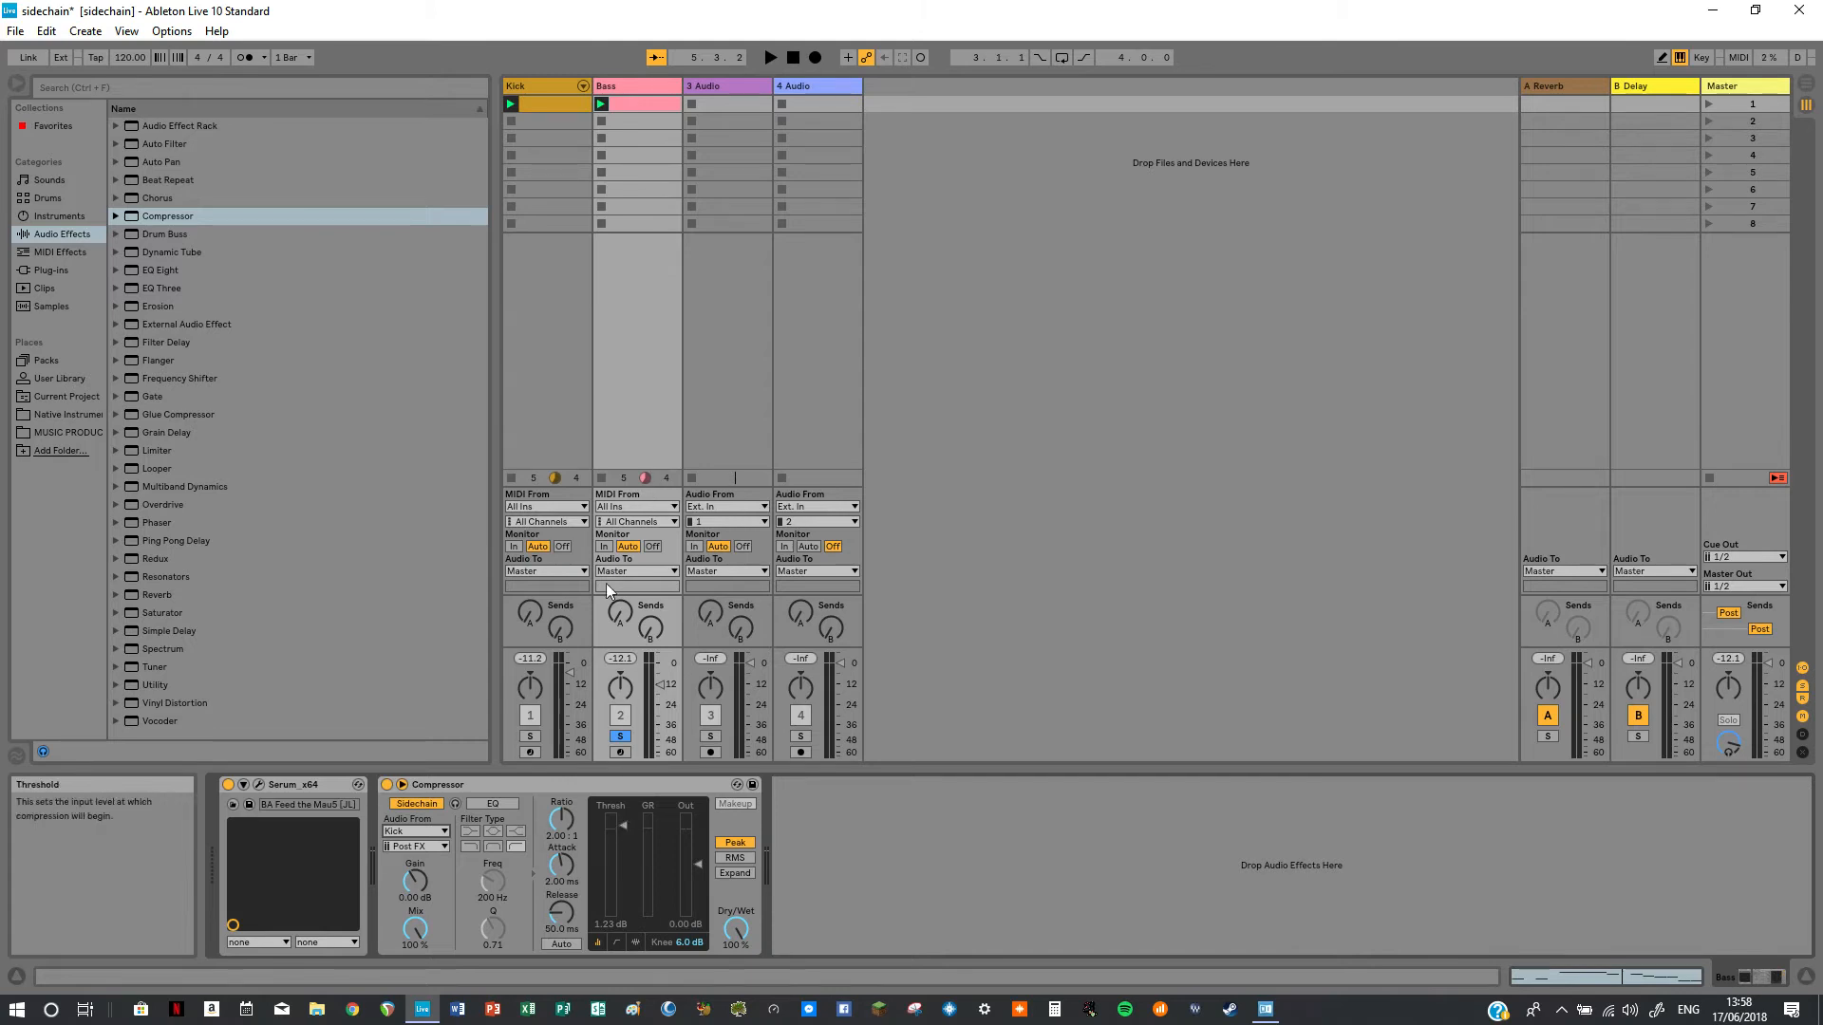
Unsolo the Bass track, play it together with the kick and lower the Compressor threshold to -34.3 dB.
left_click(620, 737)
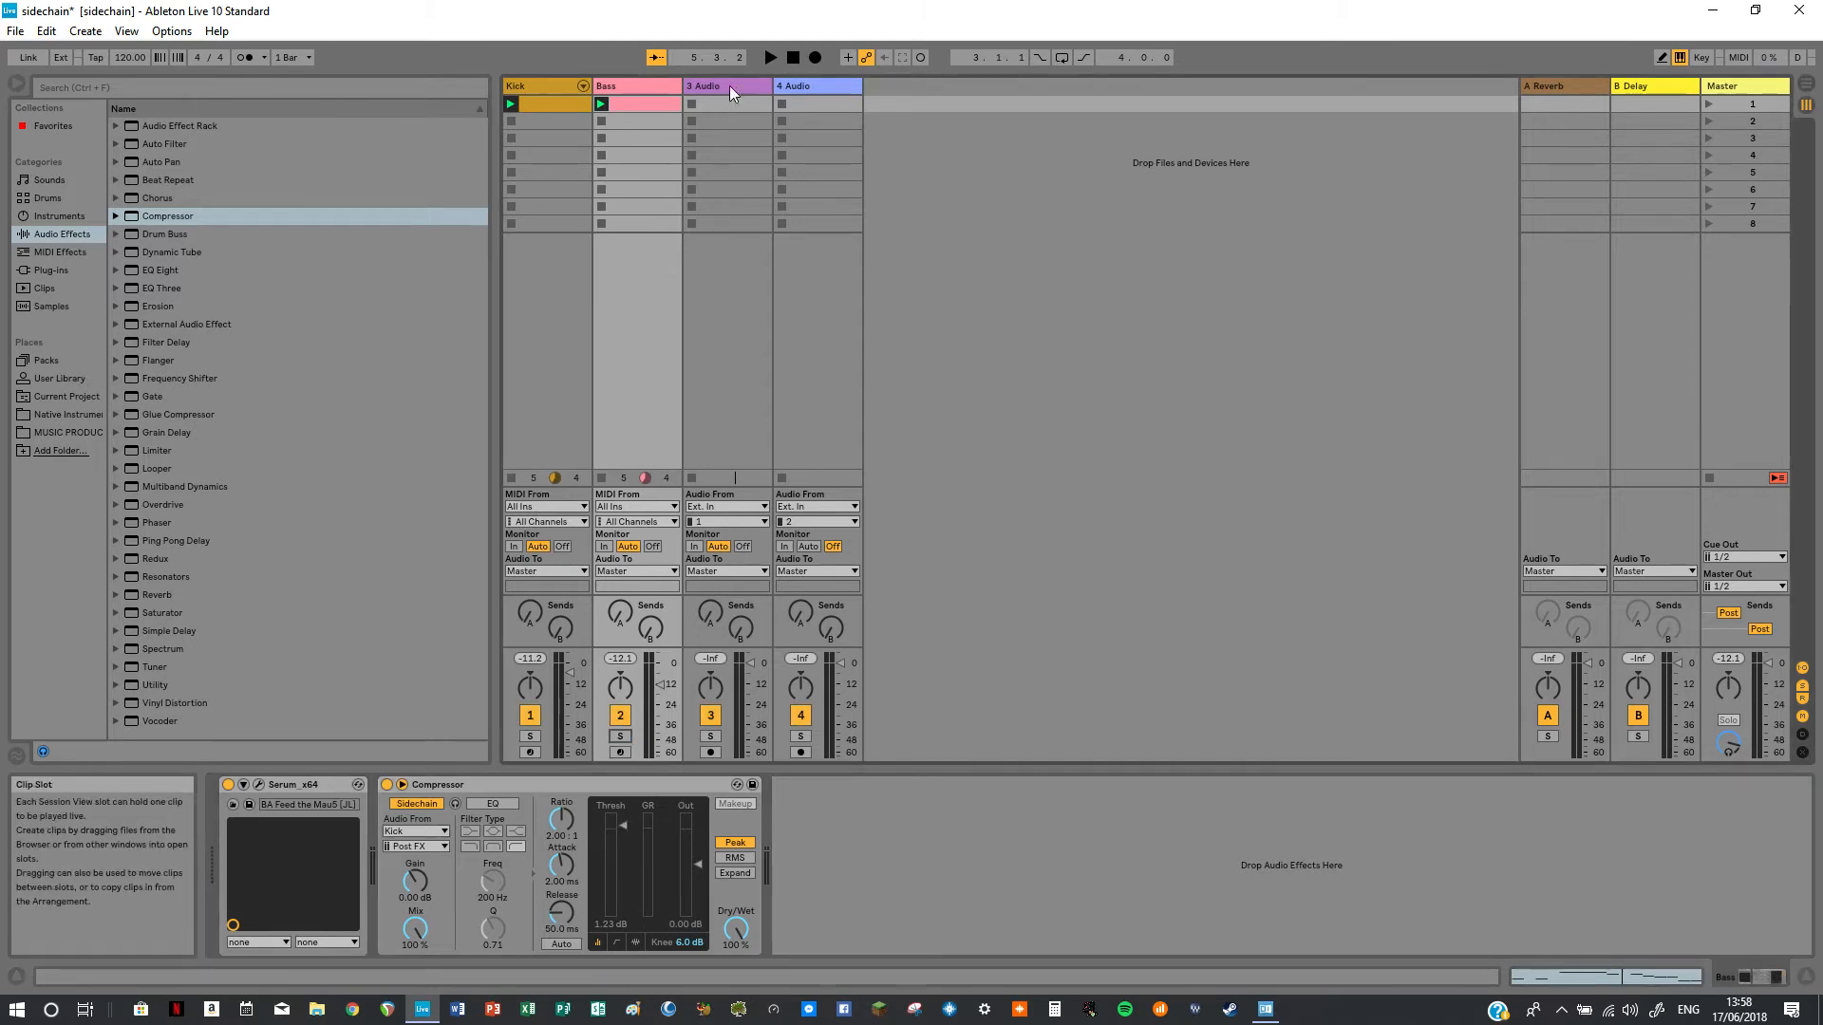
left_click(771, 57)
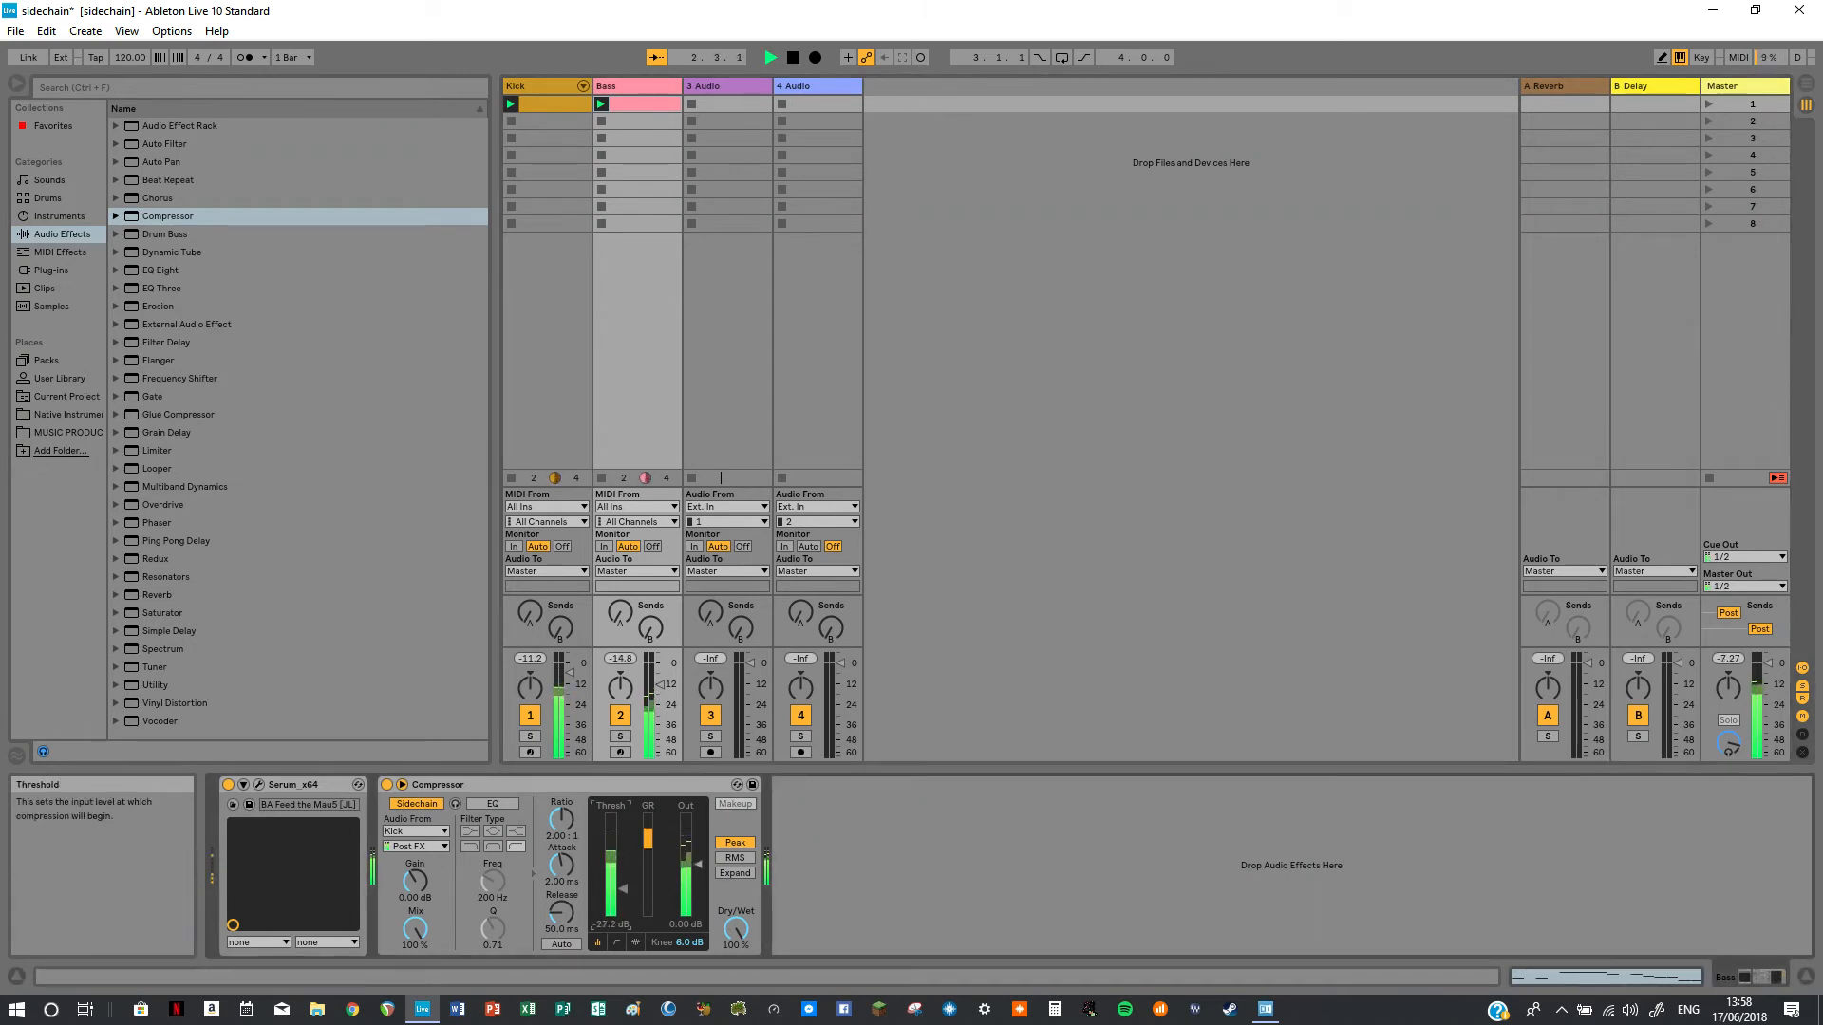
left_click_drag(624, 824, 623, 895)
Bypass and re-enable the Compressor during playback to compare the bass with and without sidechaining, and stop playback.
left_click(386, 785)
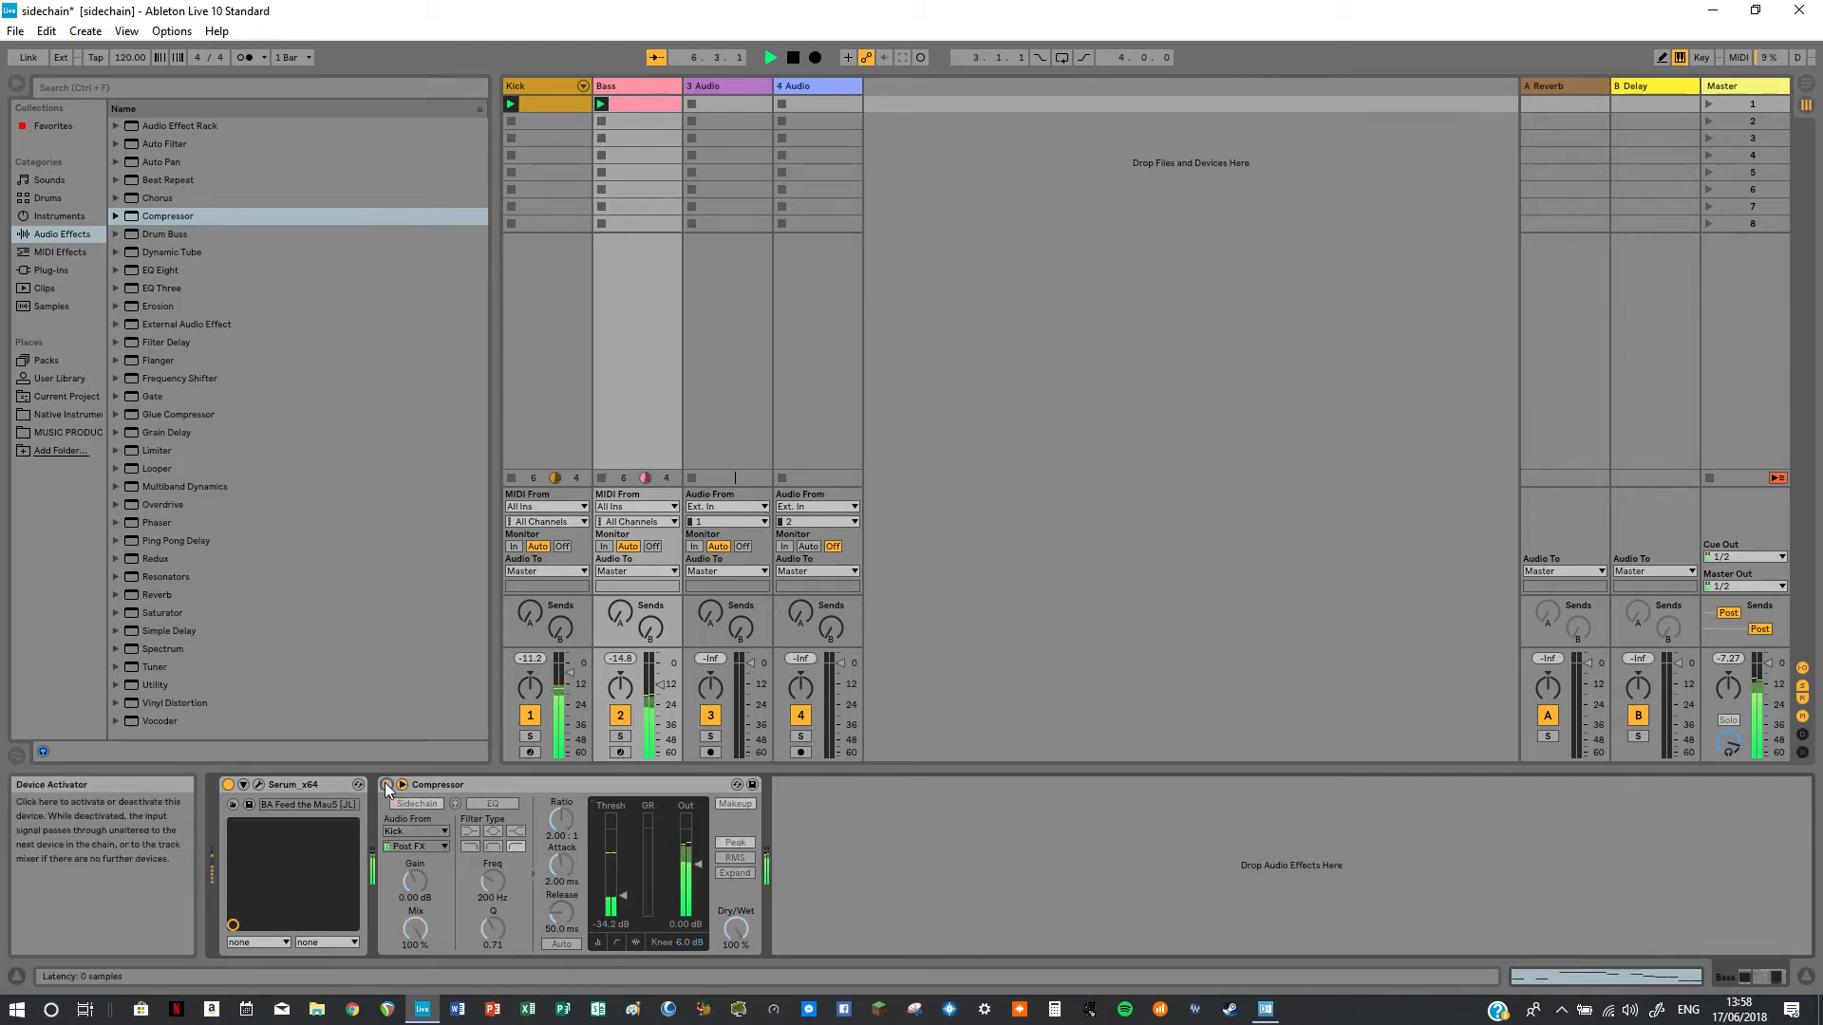
left_click(386, 785)
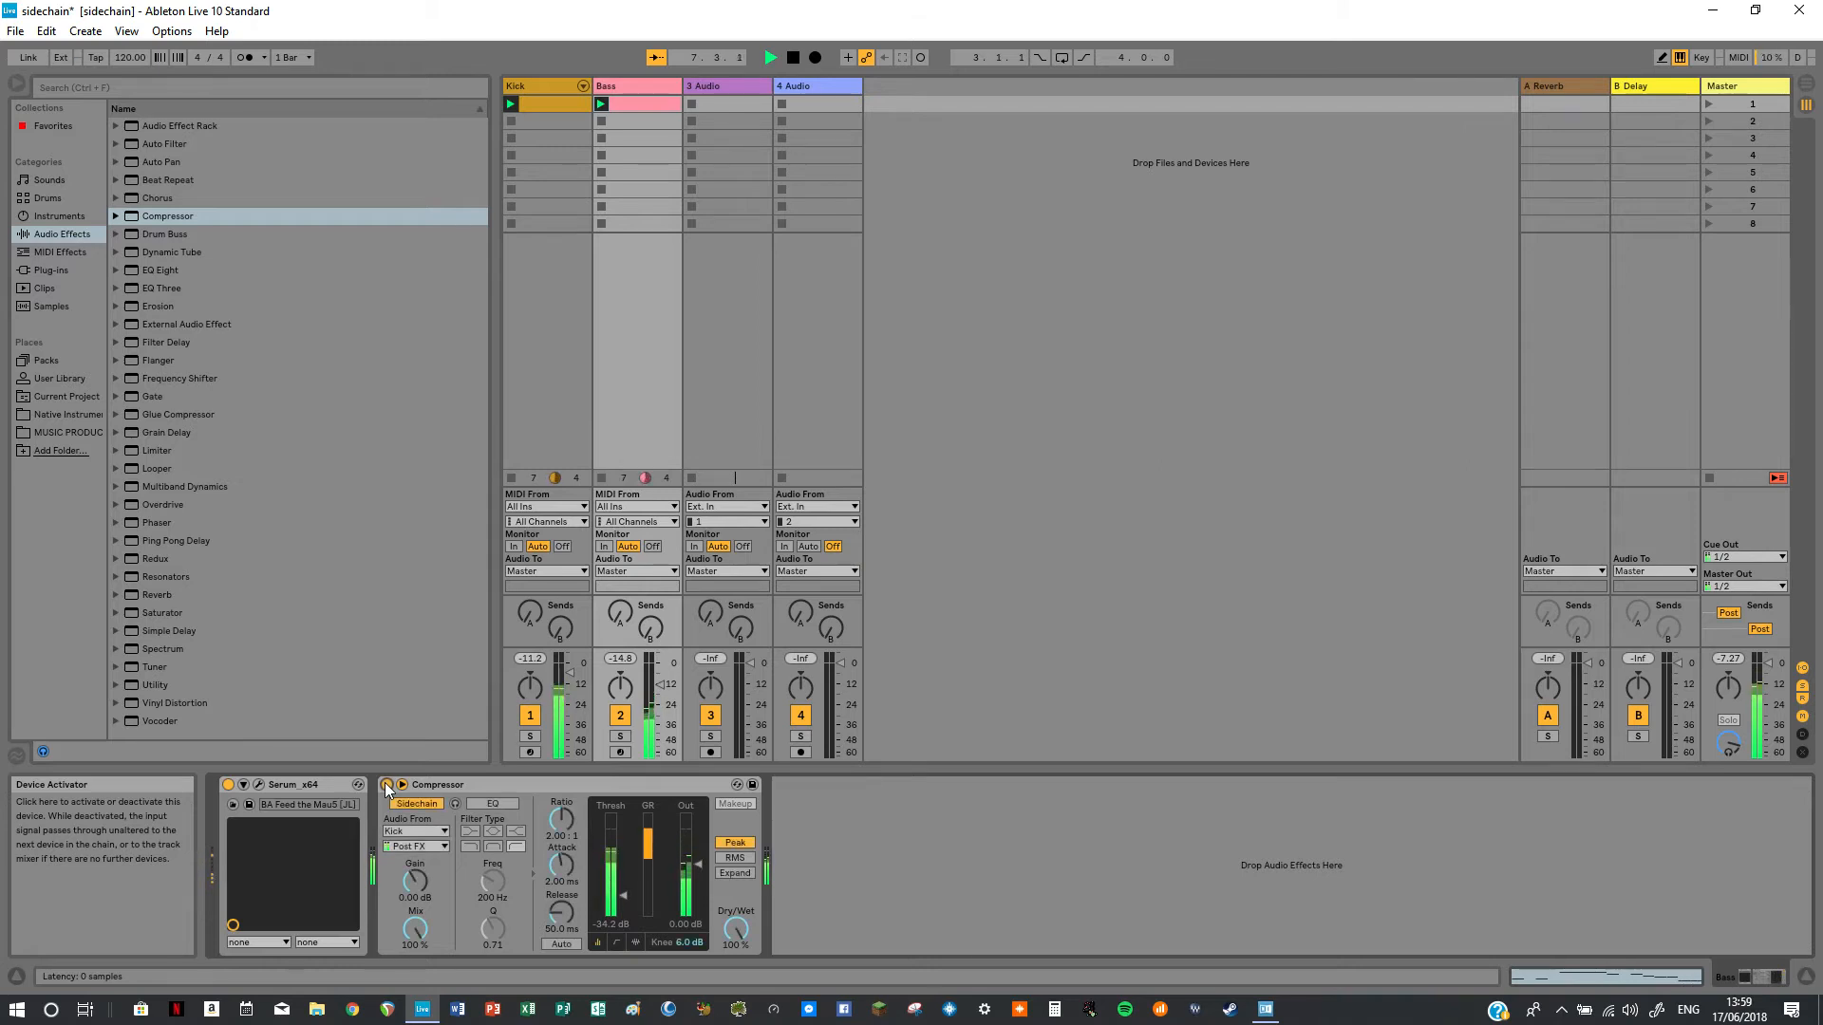
left_click(793, 57)
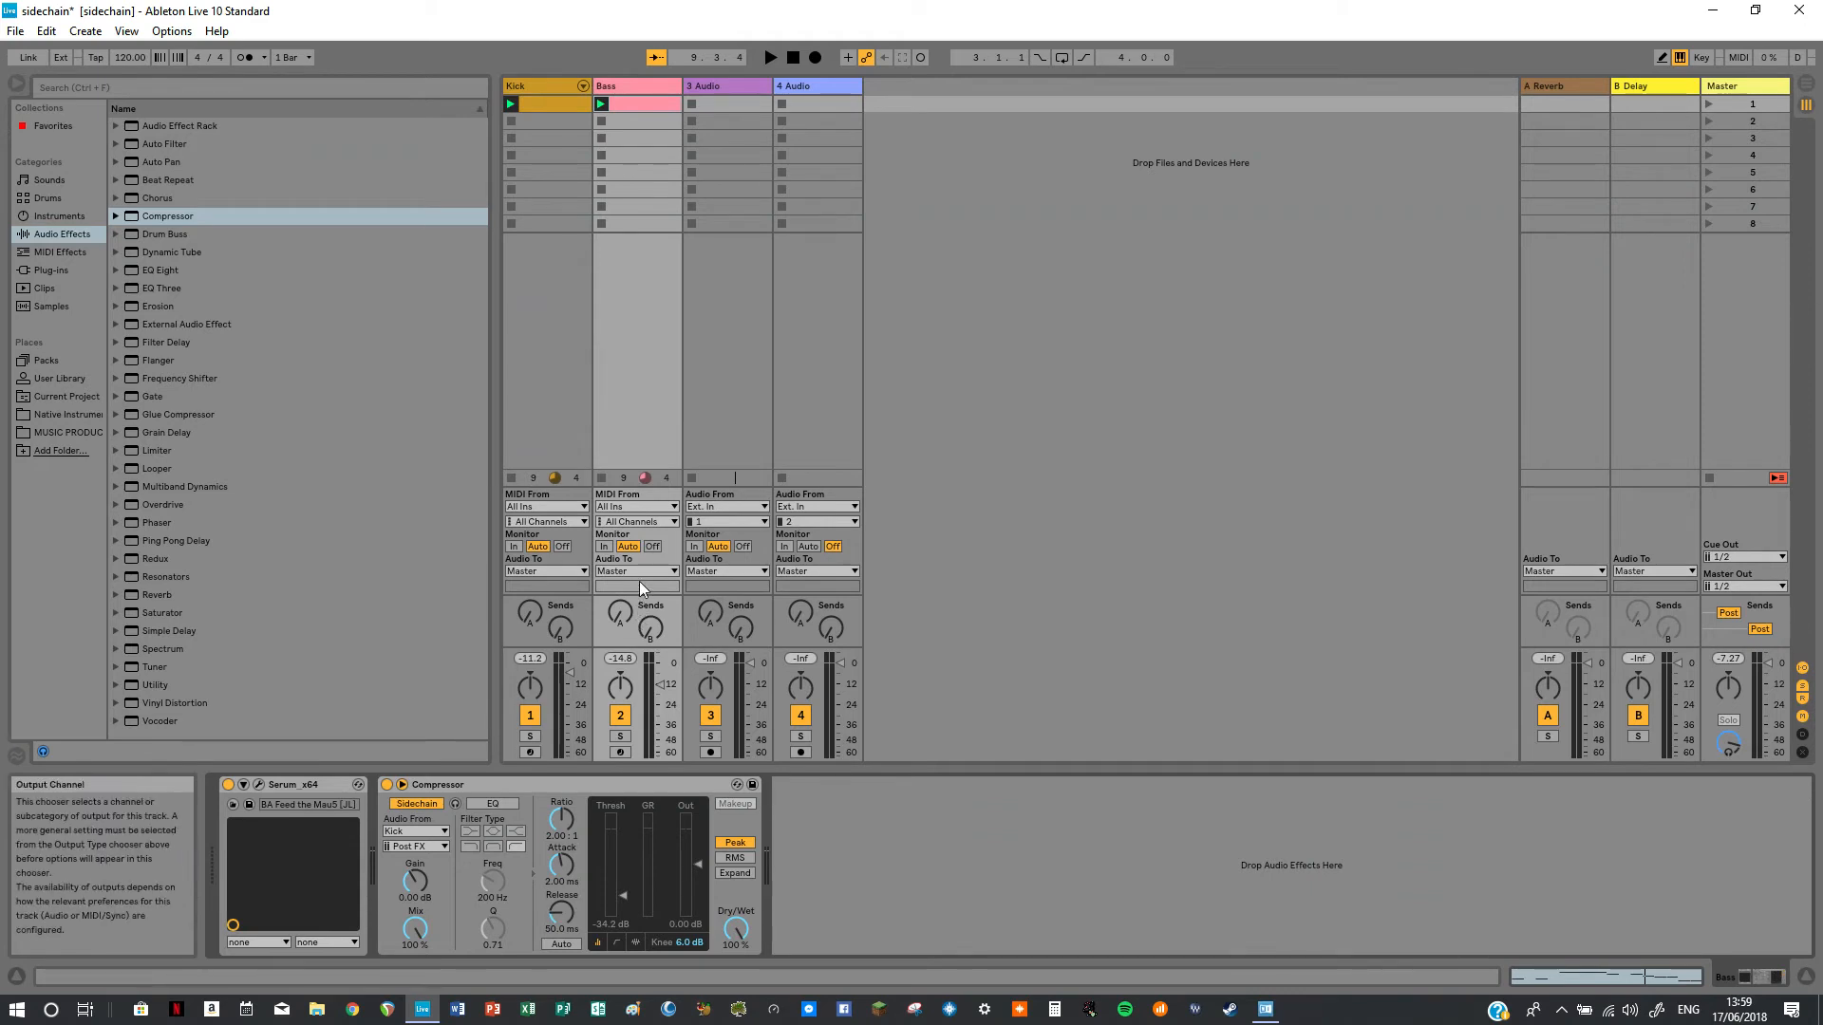
Duplicate the Bass track with its clip and sidechained Compressor, and select the copy.
right_click(655, 91)
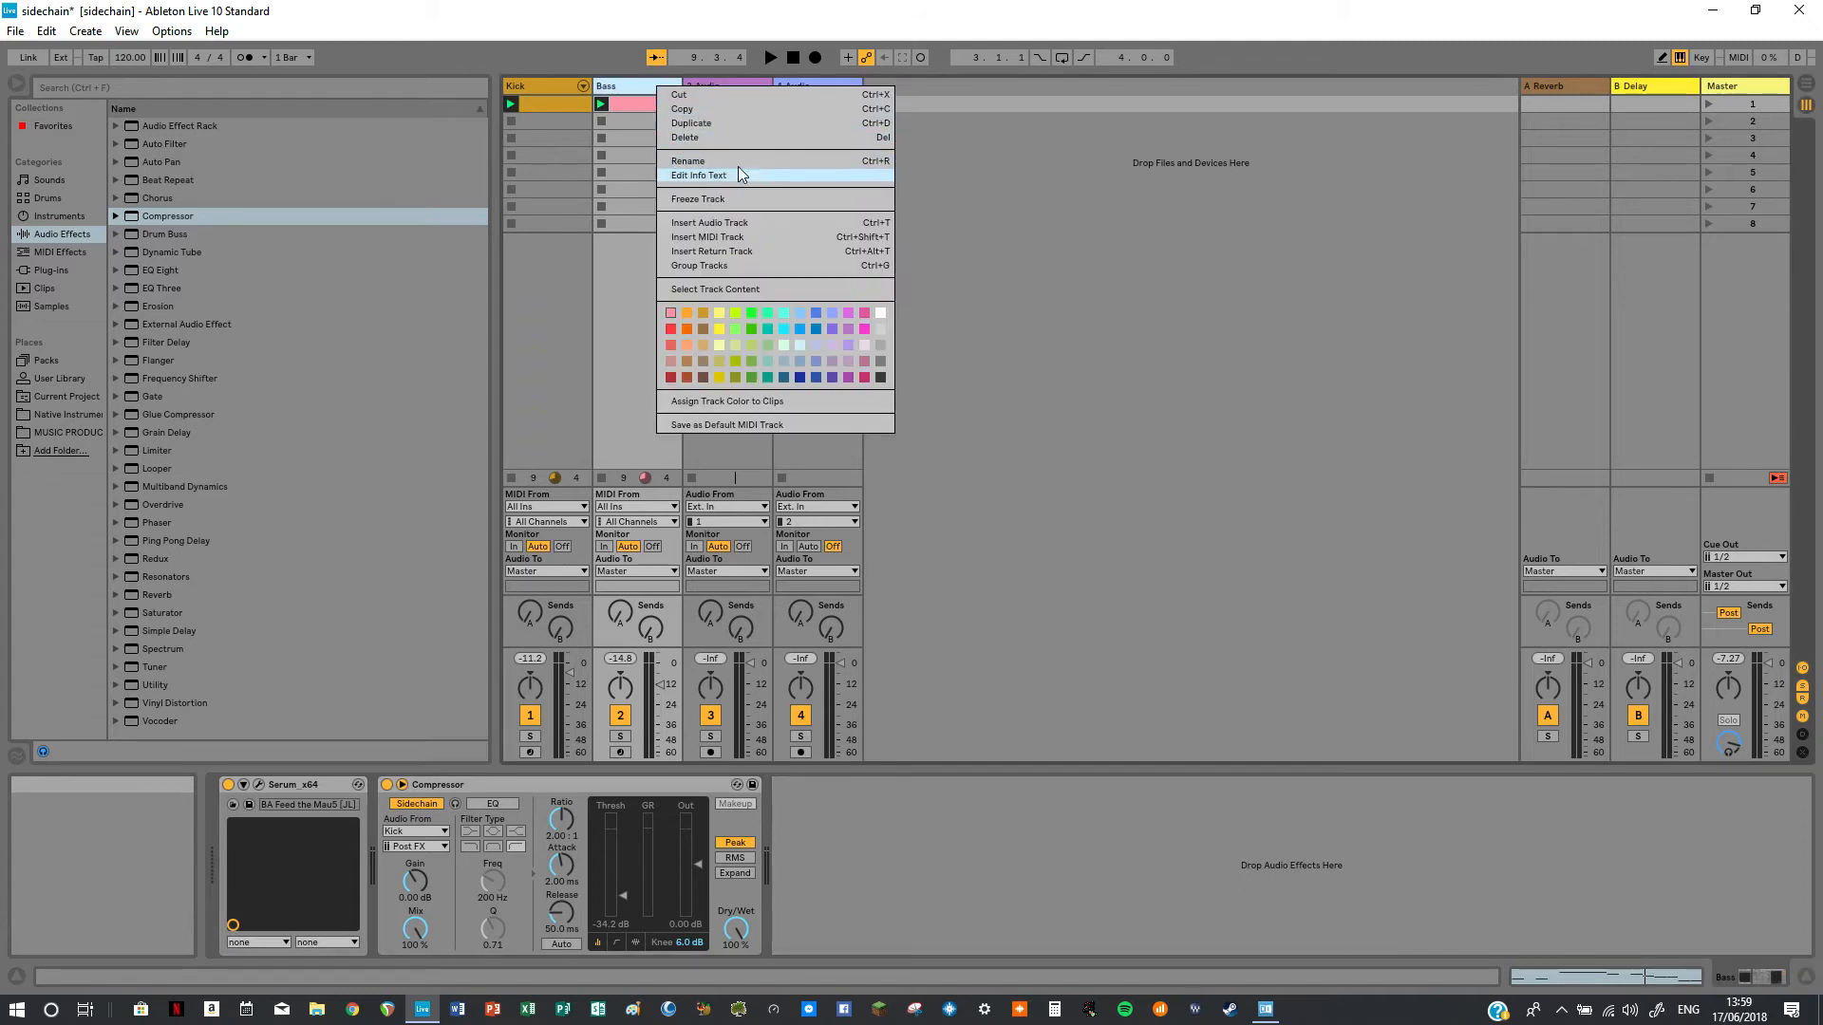
left_click(727, 123)
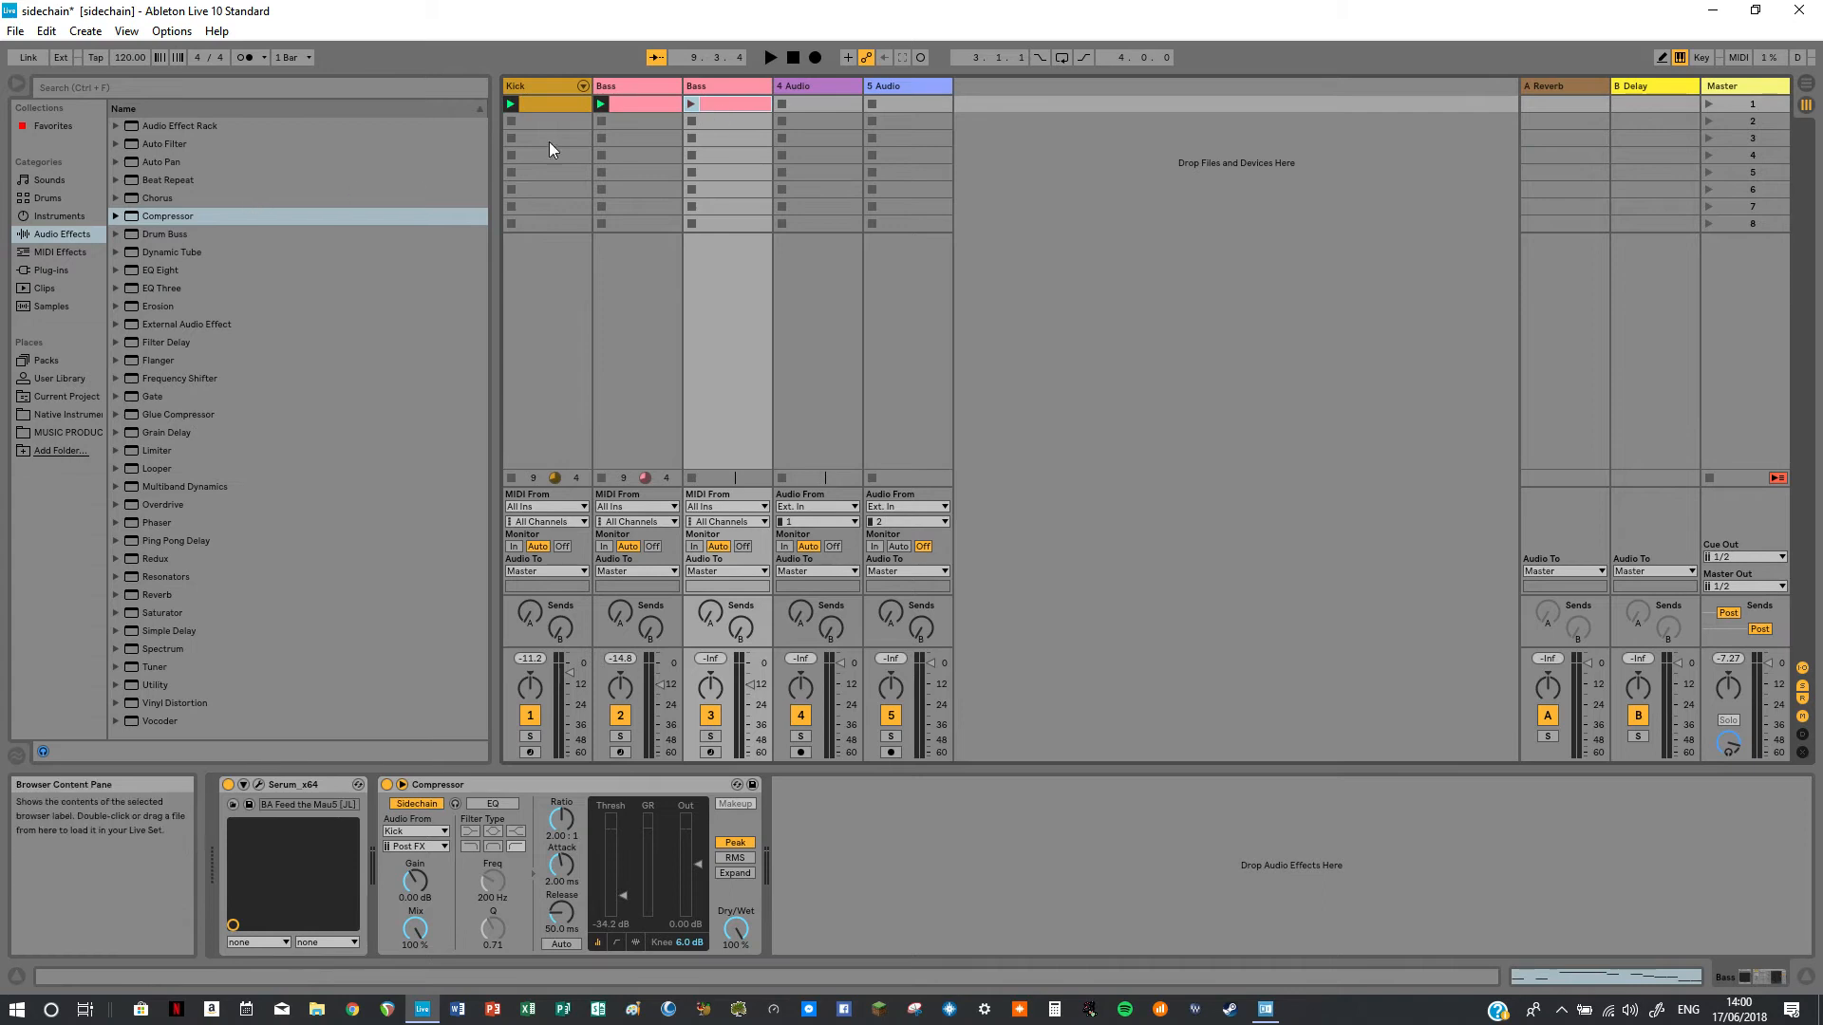
left_click(726, 86)
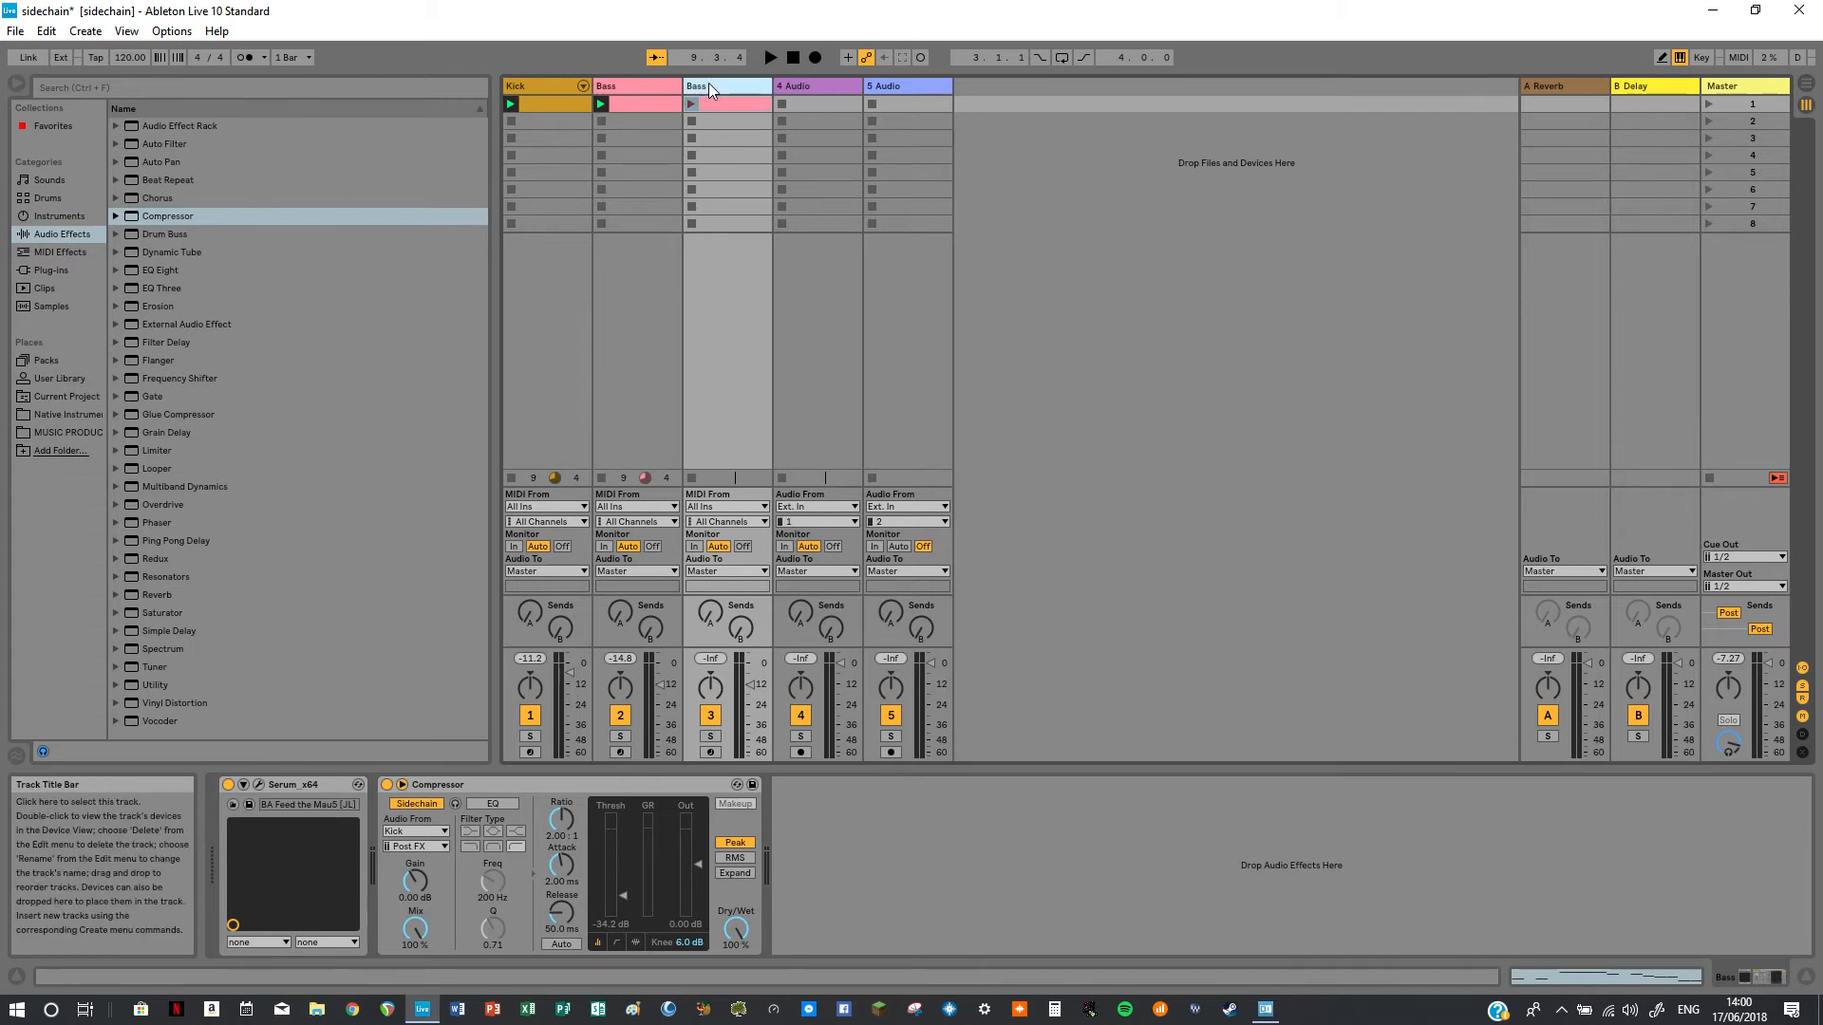
Load the Serum preset LEAD - Hau5 Hunters from Cymatics - Festivals House Serum Presets on the duplicated Bass track.
left_click(259, 784)
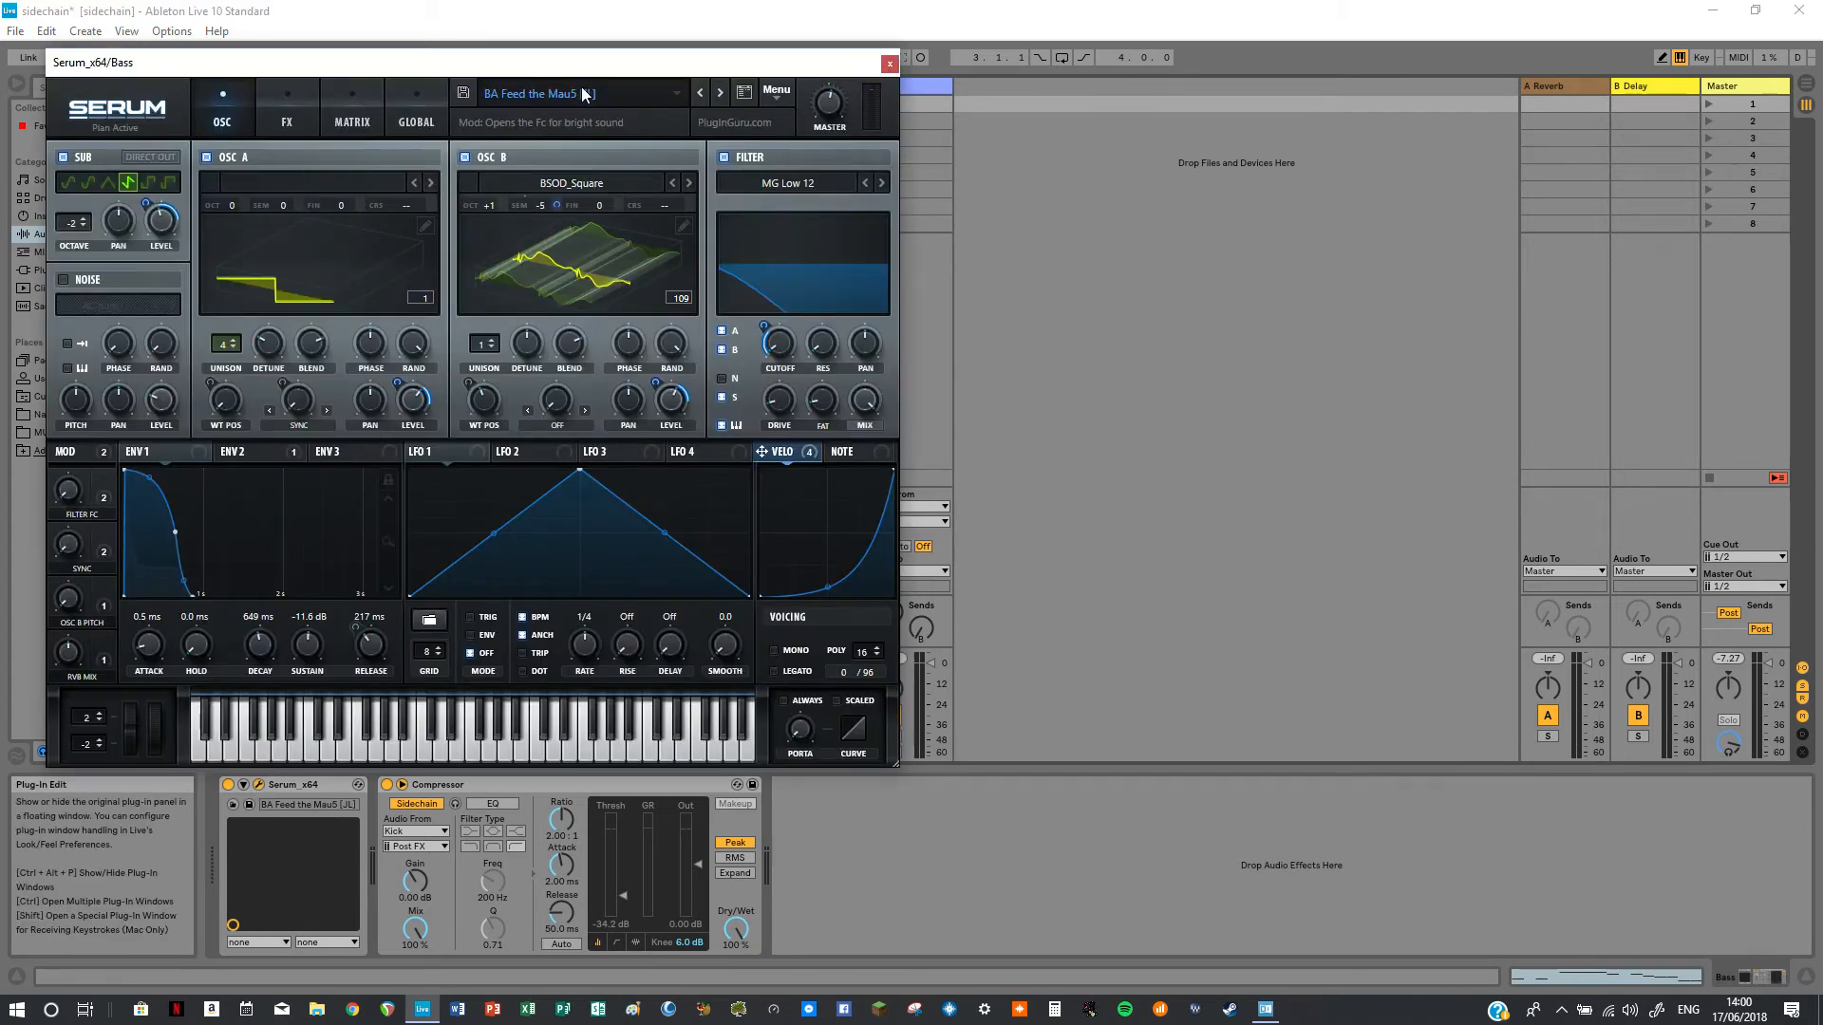
left_click(581, 93)
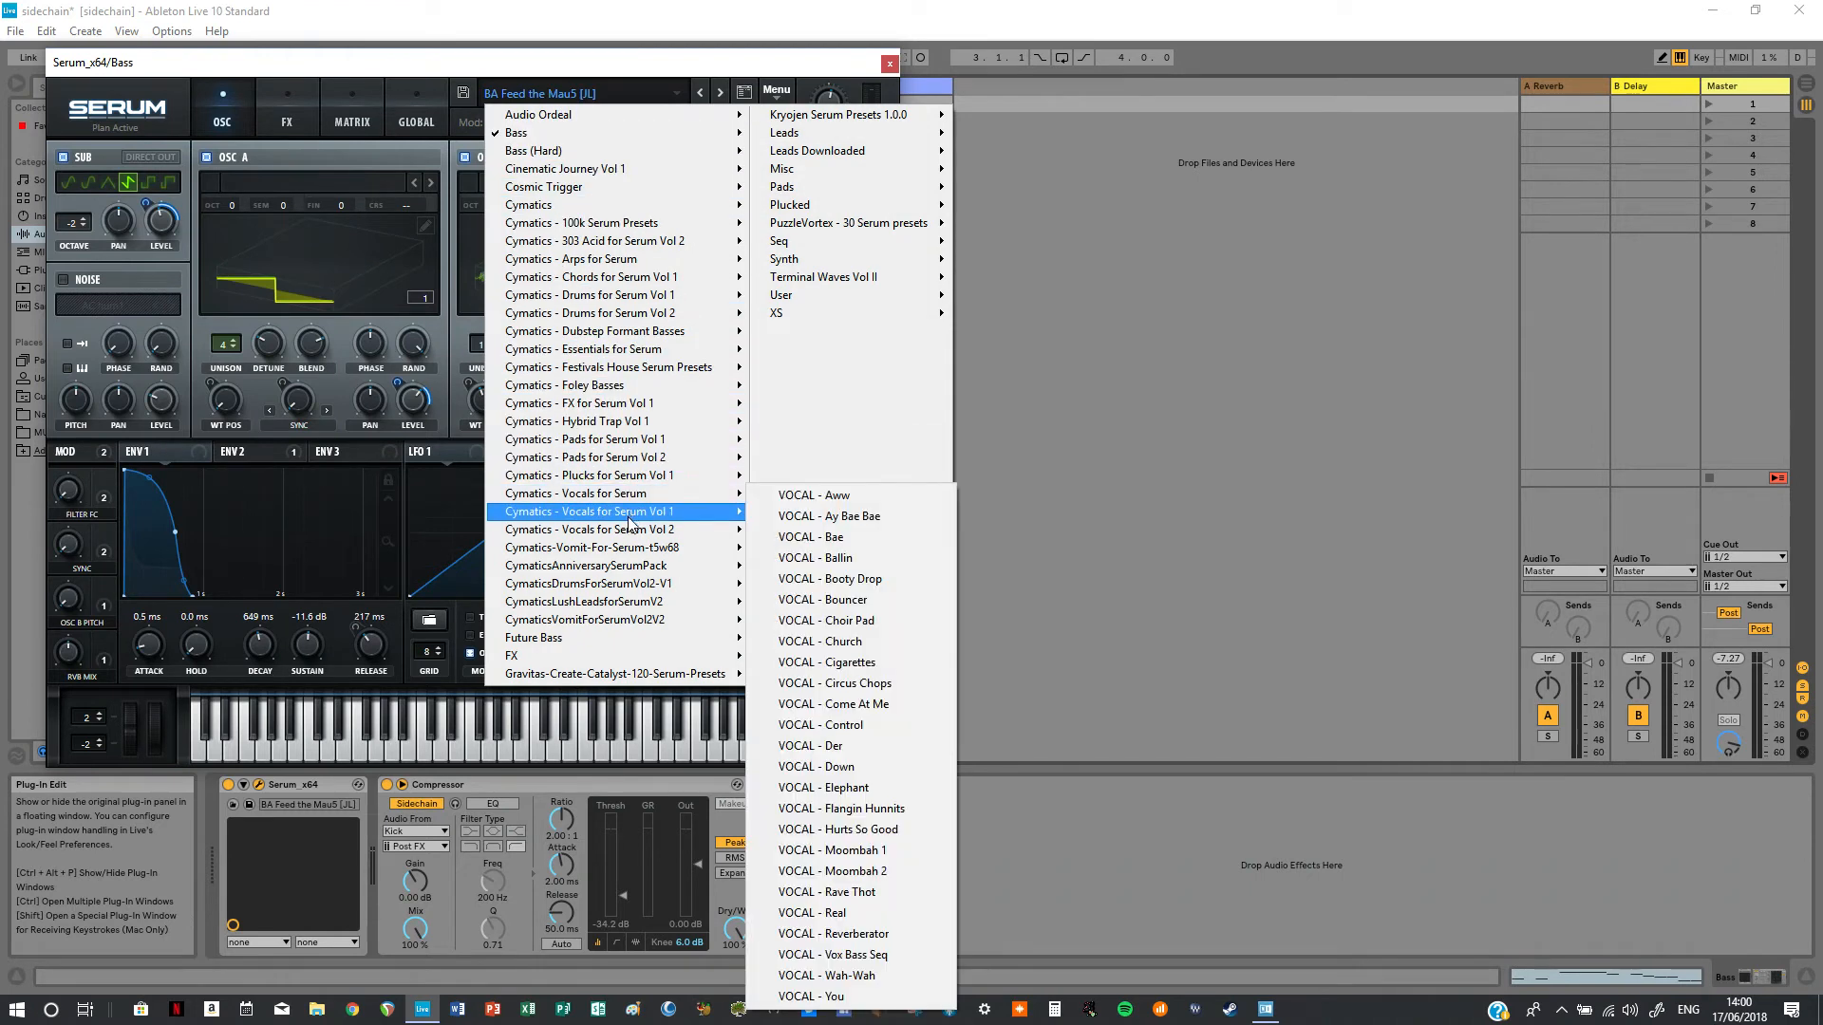
mouse_move(633, 371)
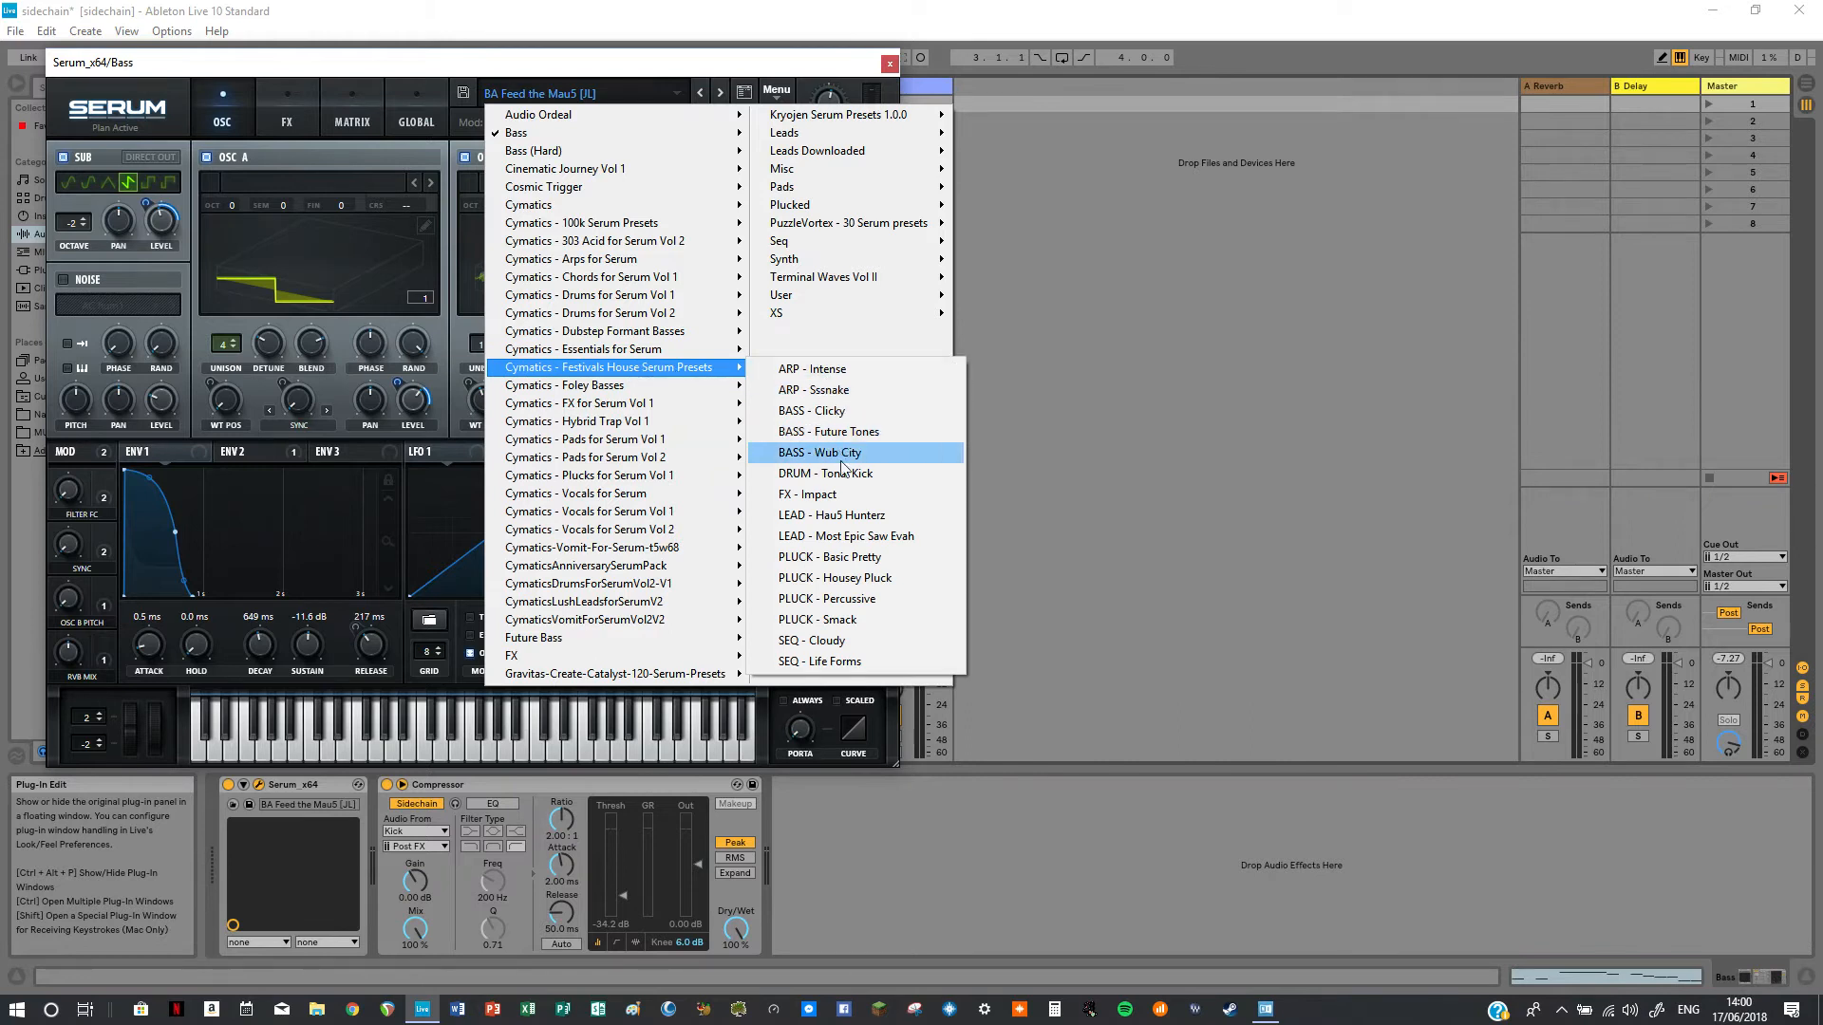
left_click(833, 516)
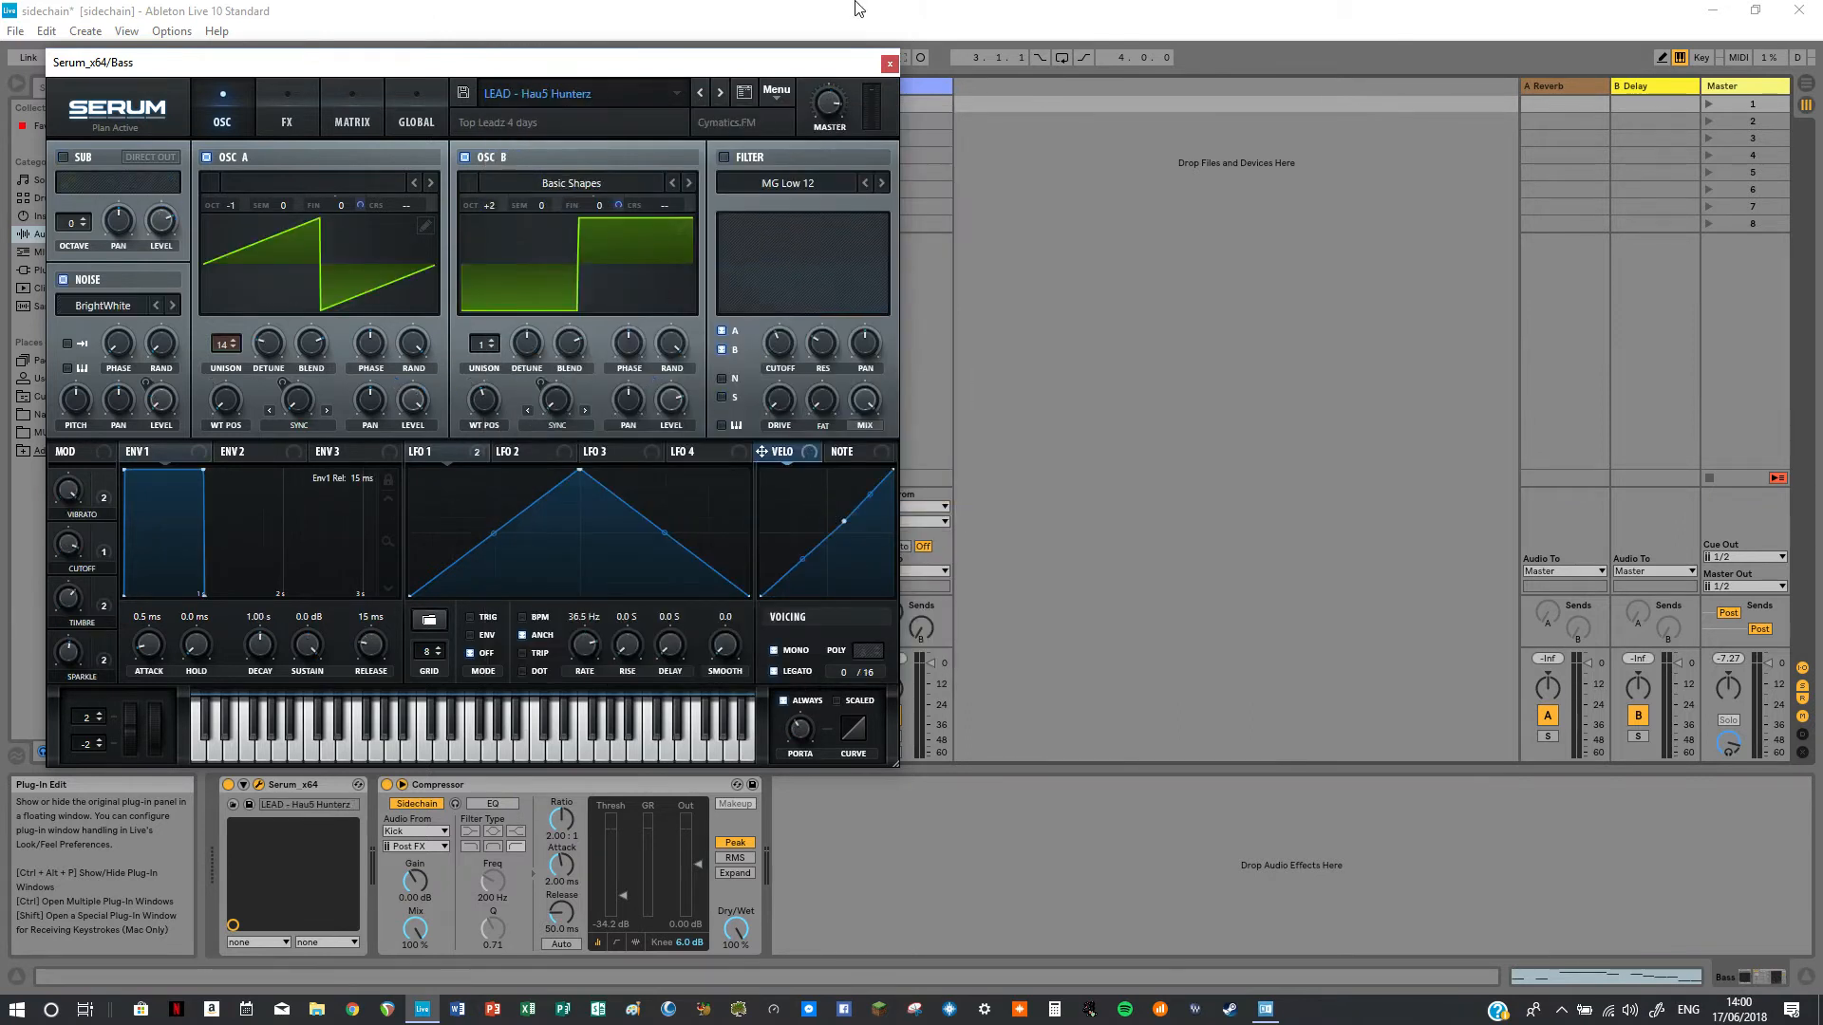
left_click(888, 63)
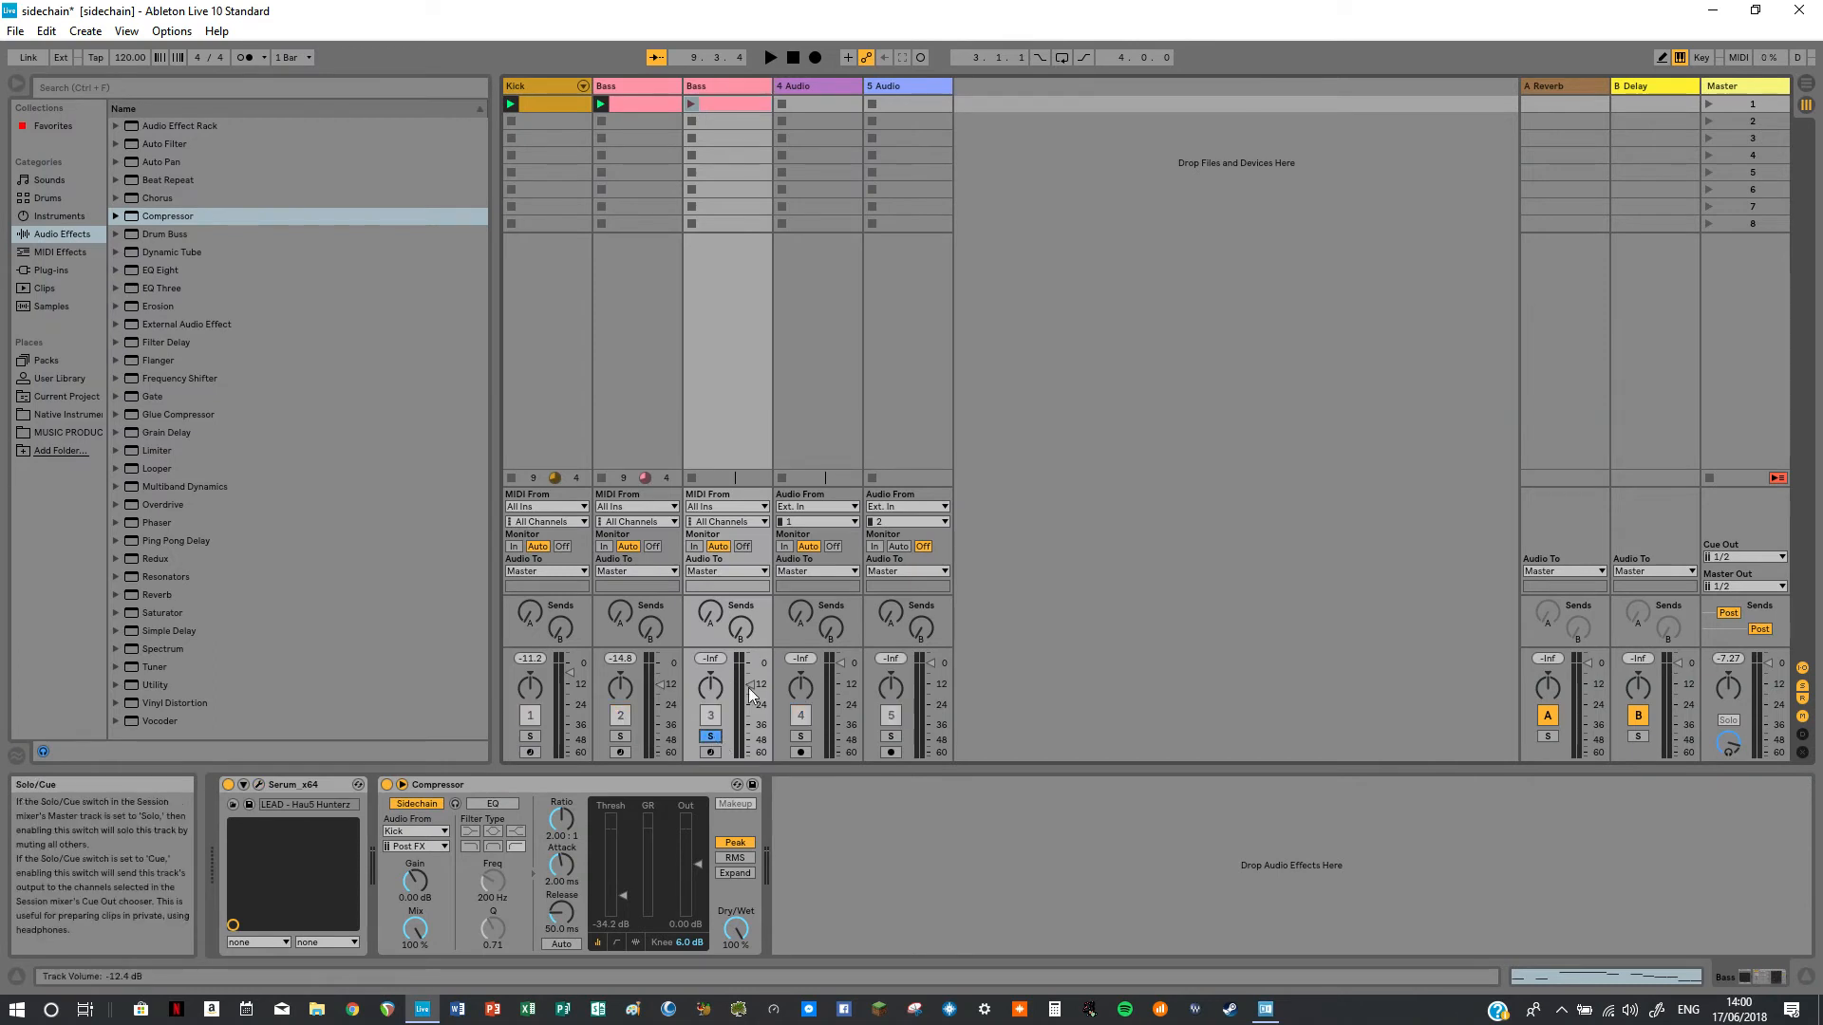
Solo the duplicated Bass track, start playback and launch its clip.
left_click(714, 735)
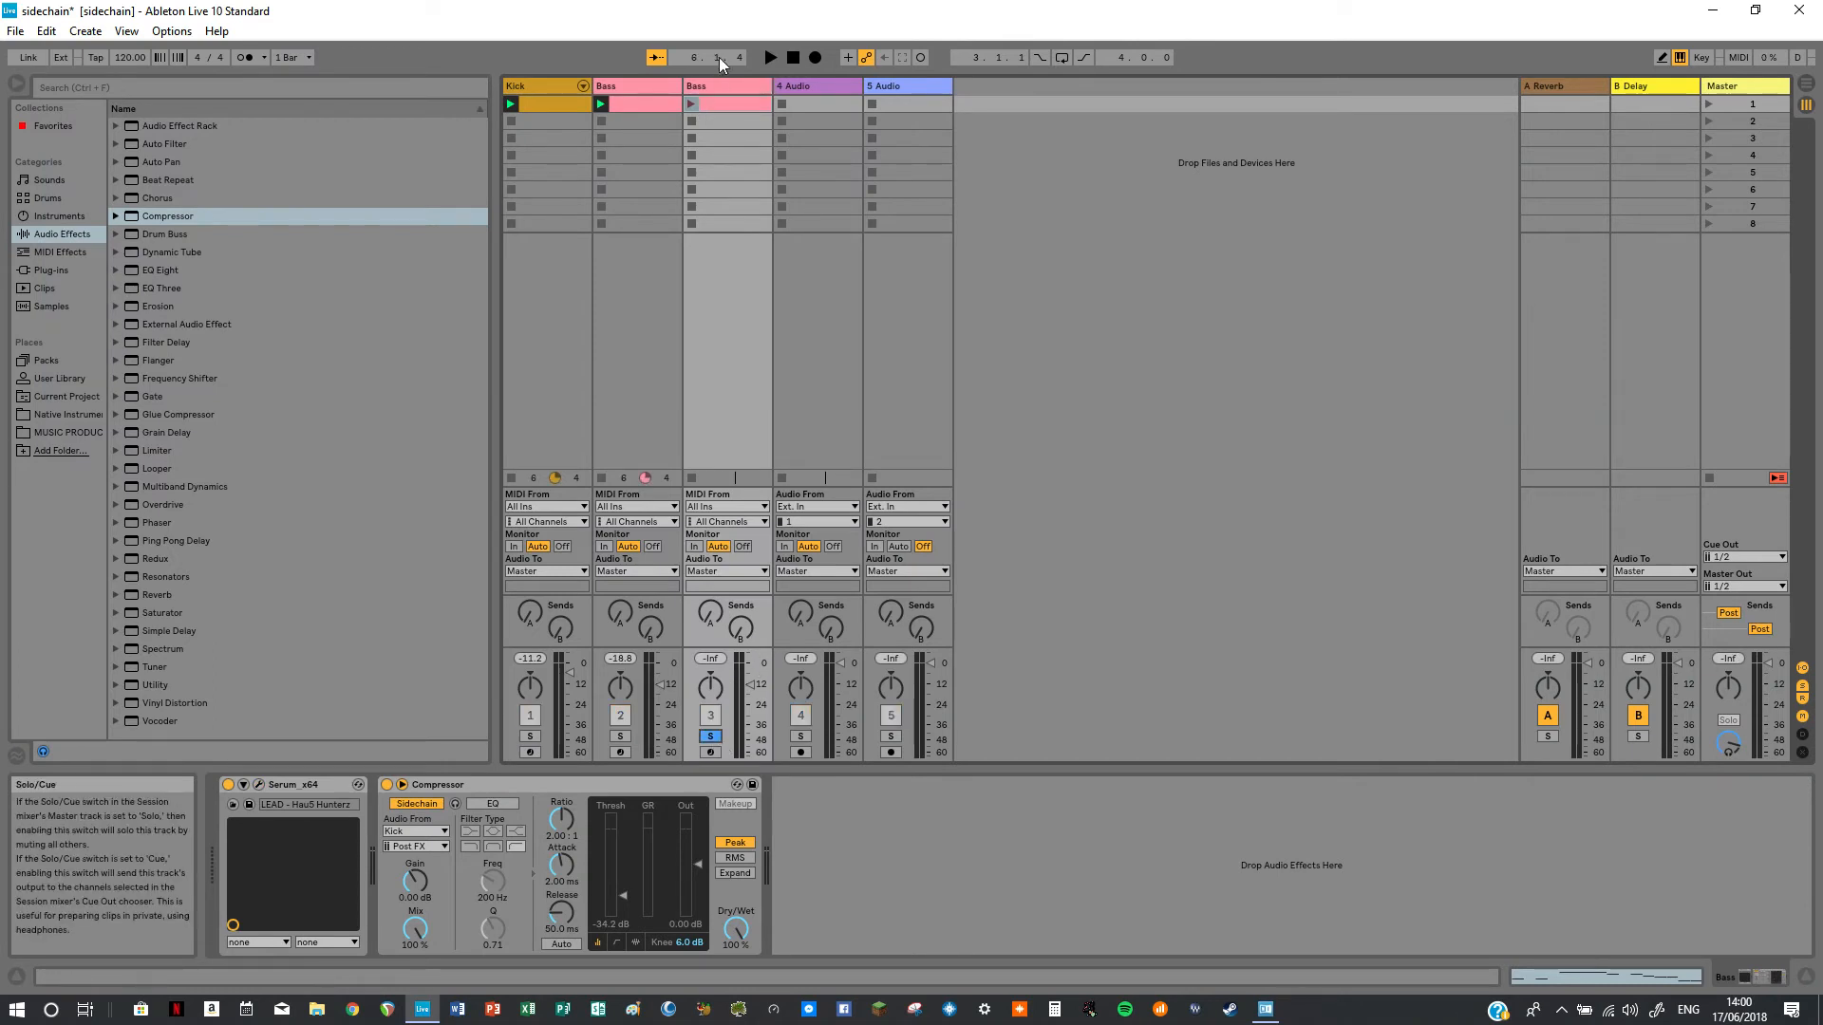
left_click(771, 58)
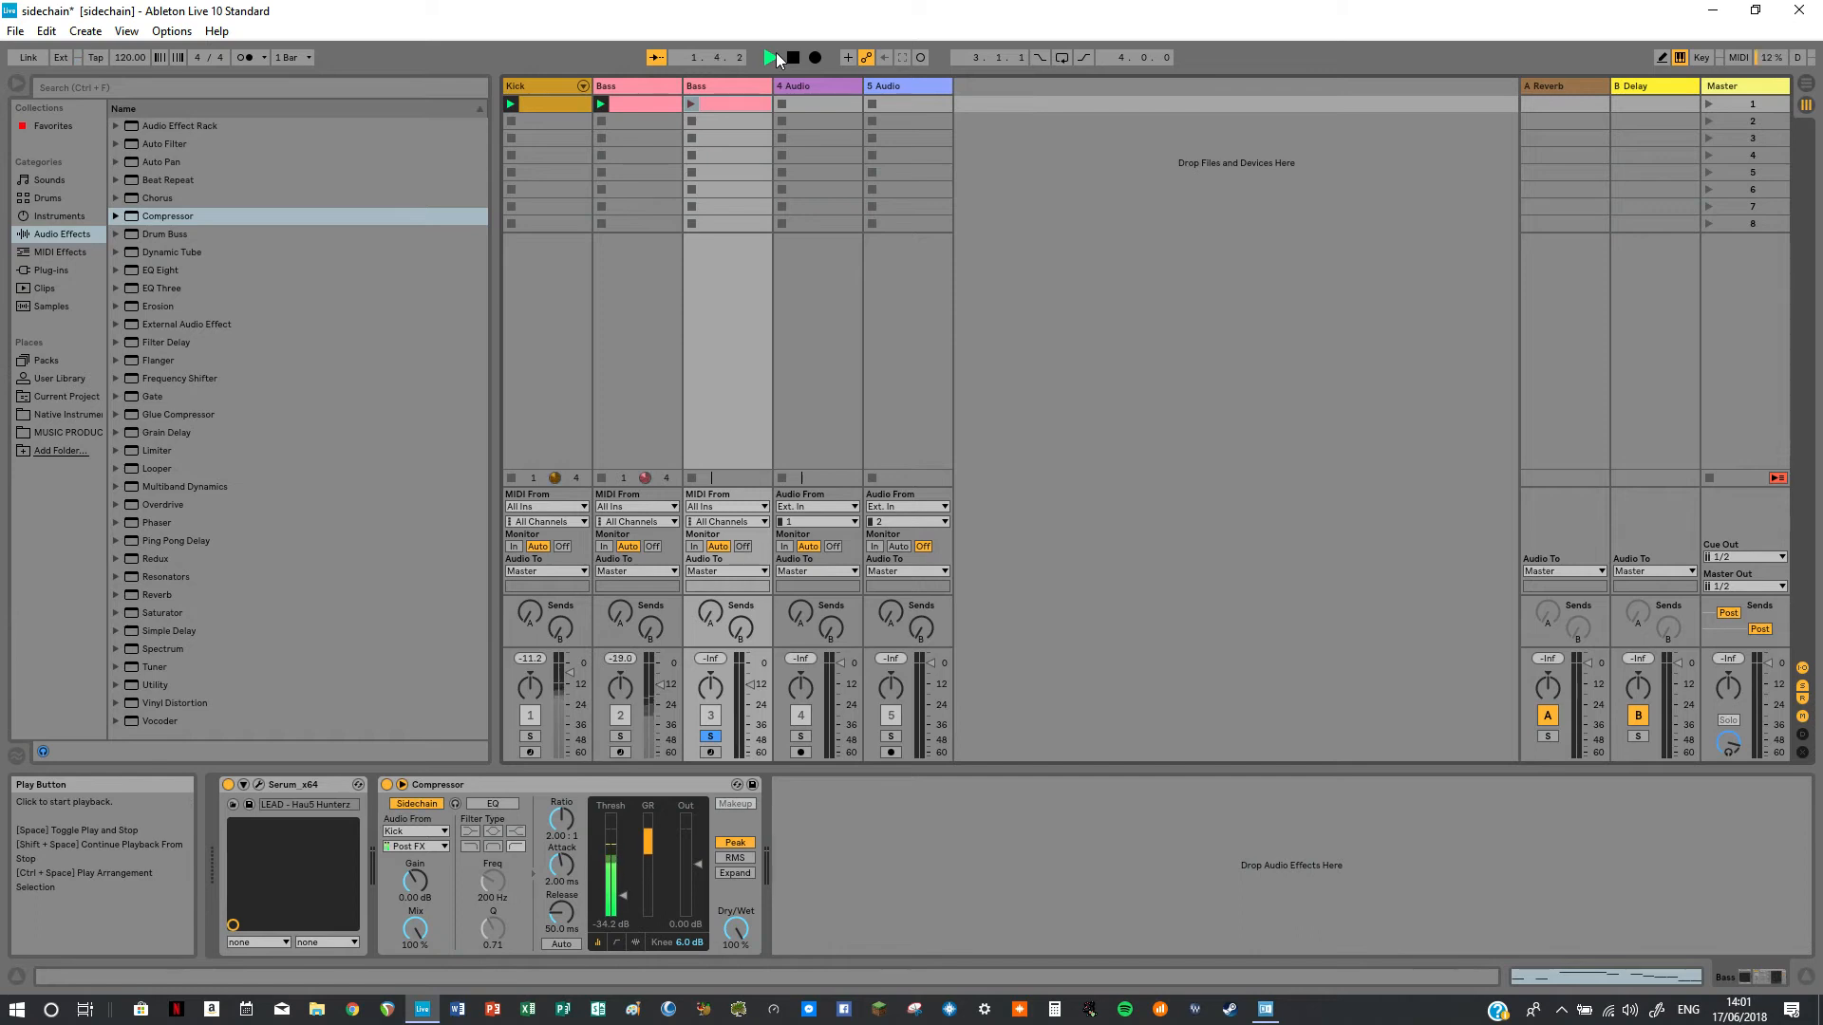
left_click(687, 105)
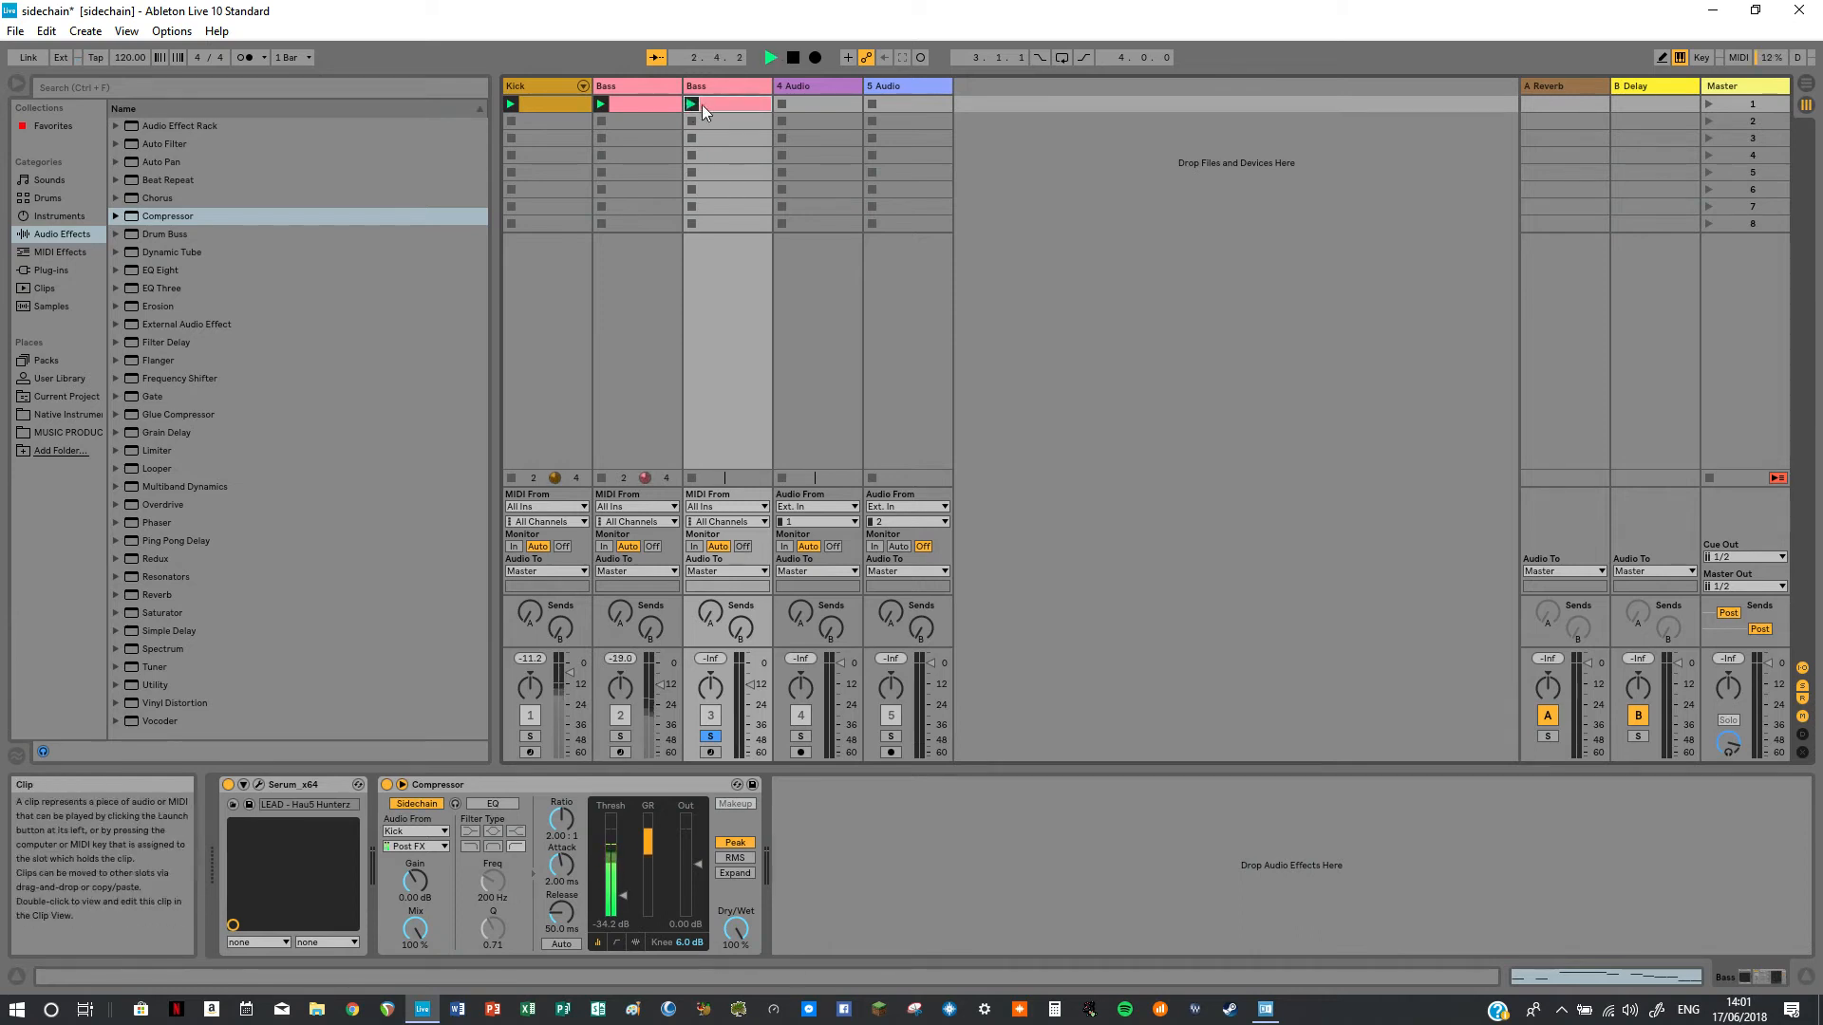
Bypass the lead track's Compressor, play the track without sidechaining, and re-enable the Compressor with playback stopped.
left_click(793, 61)
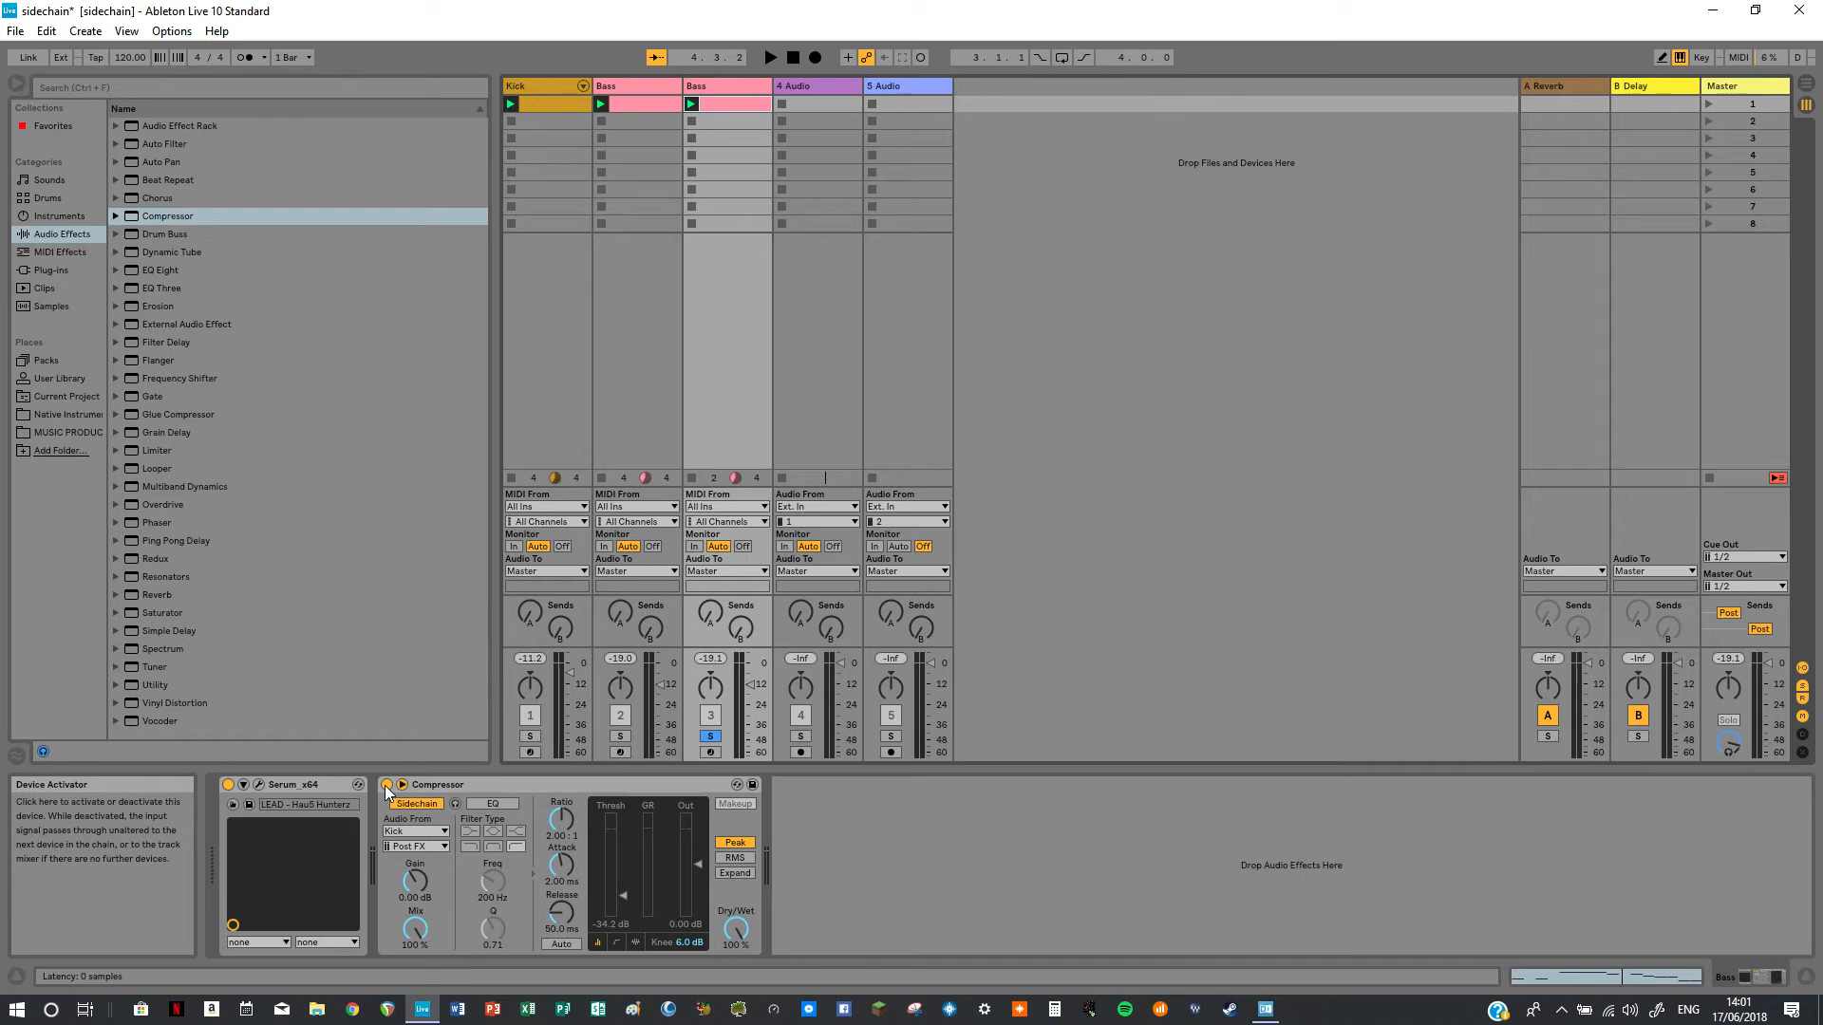
left_click(387, 786)
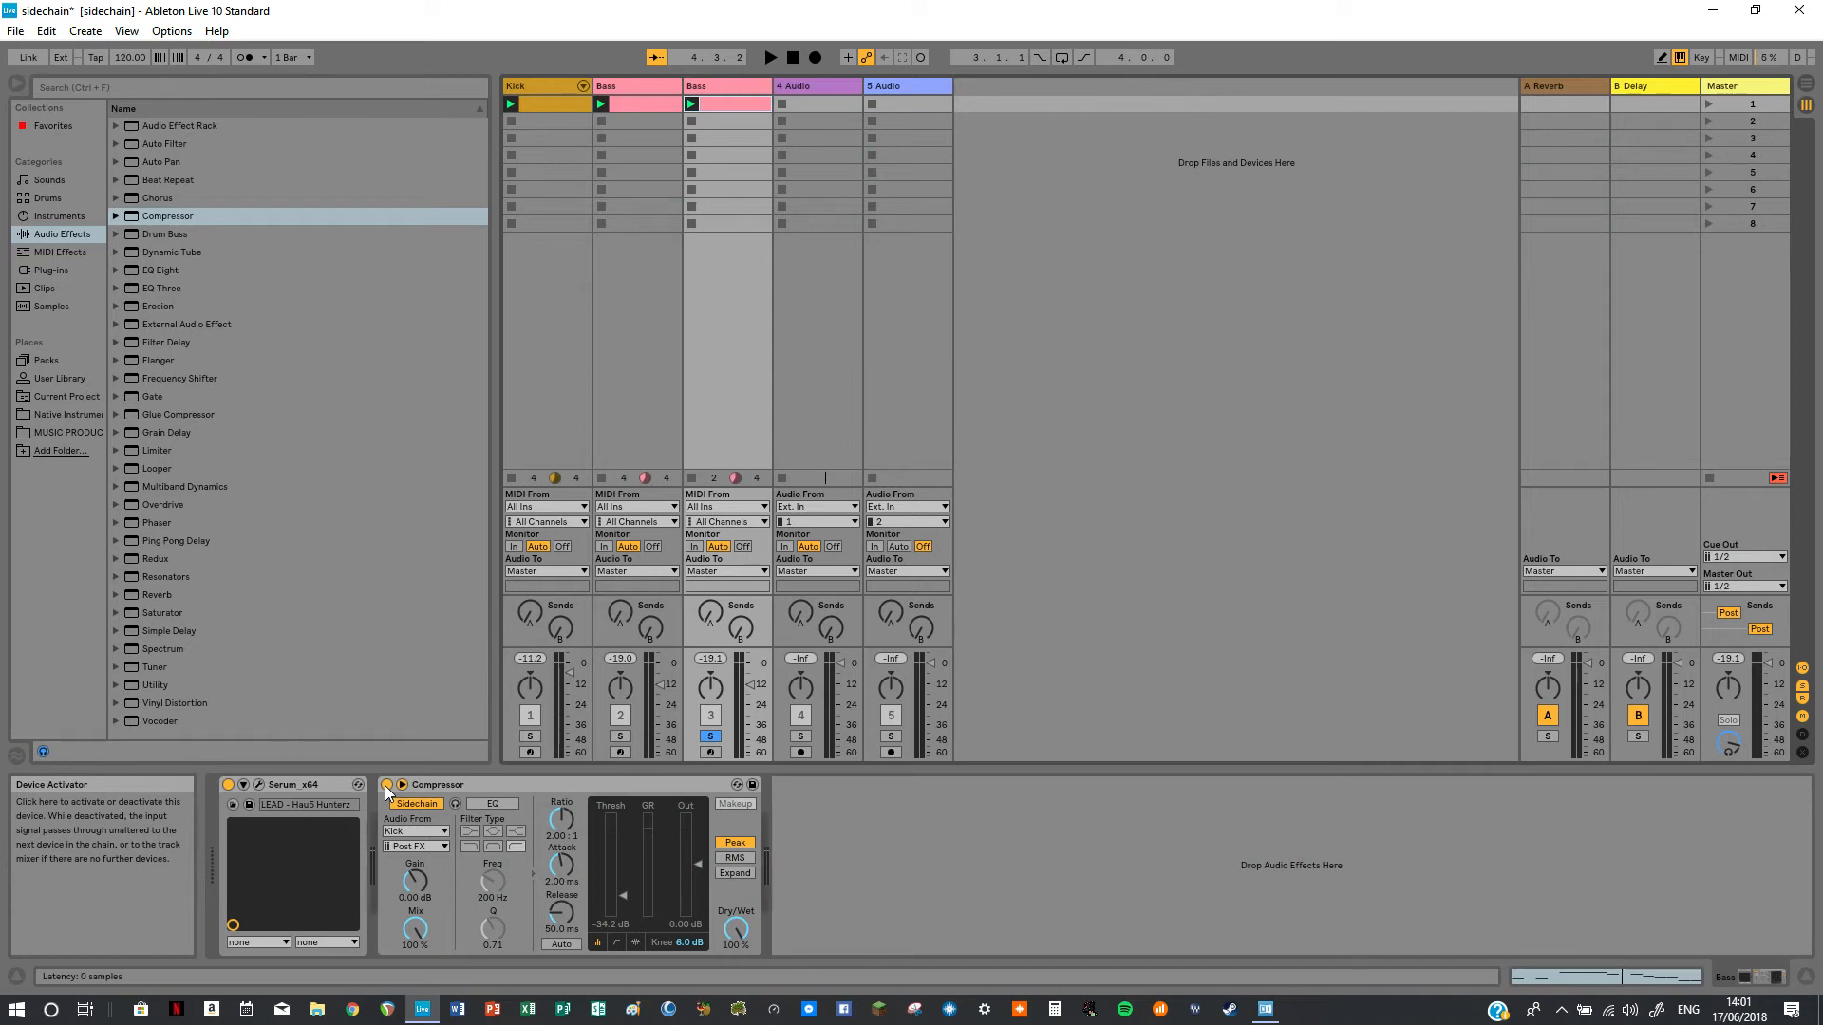
left_click(770, 57)
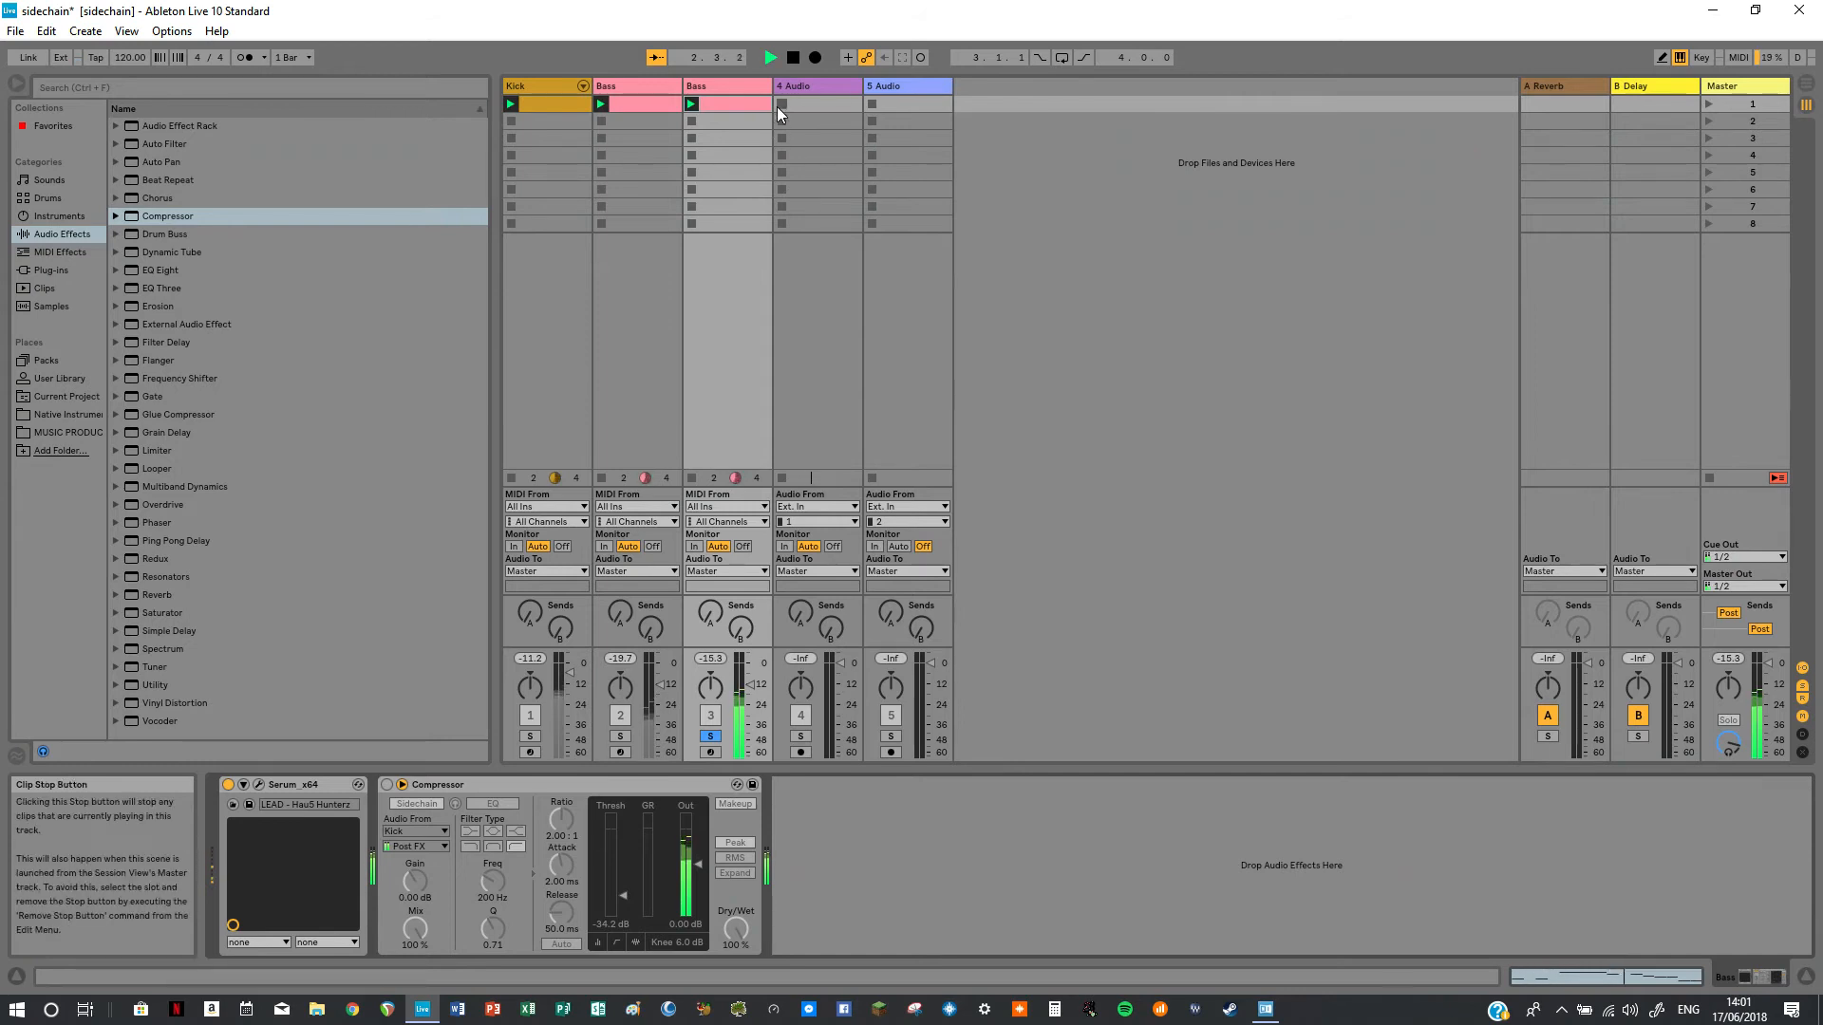
key("space")
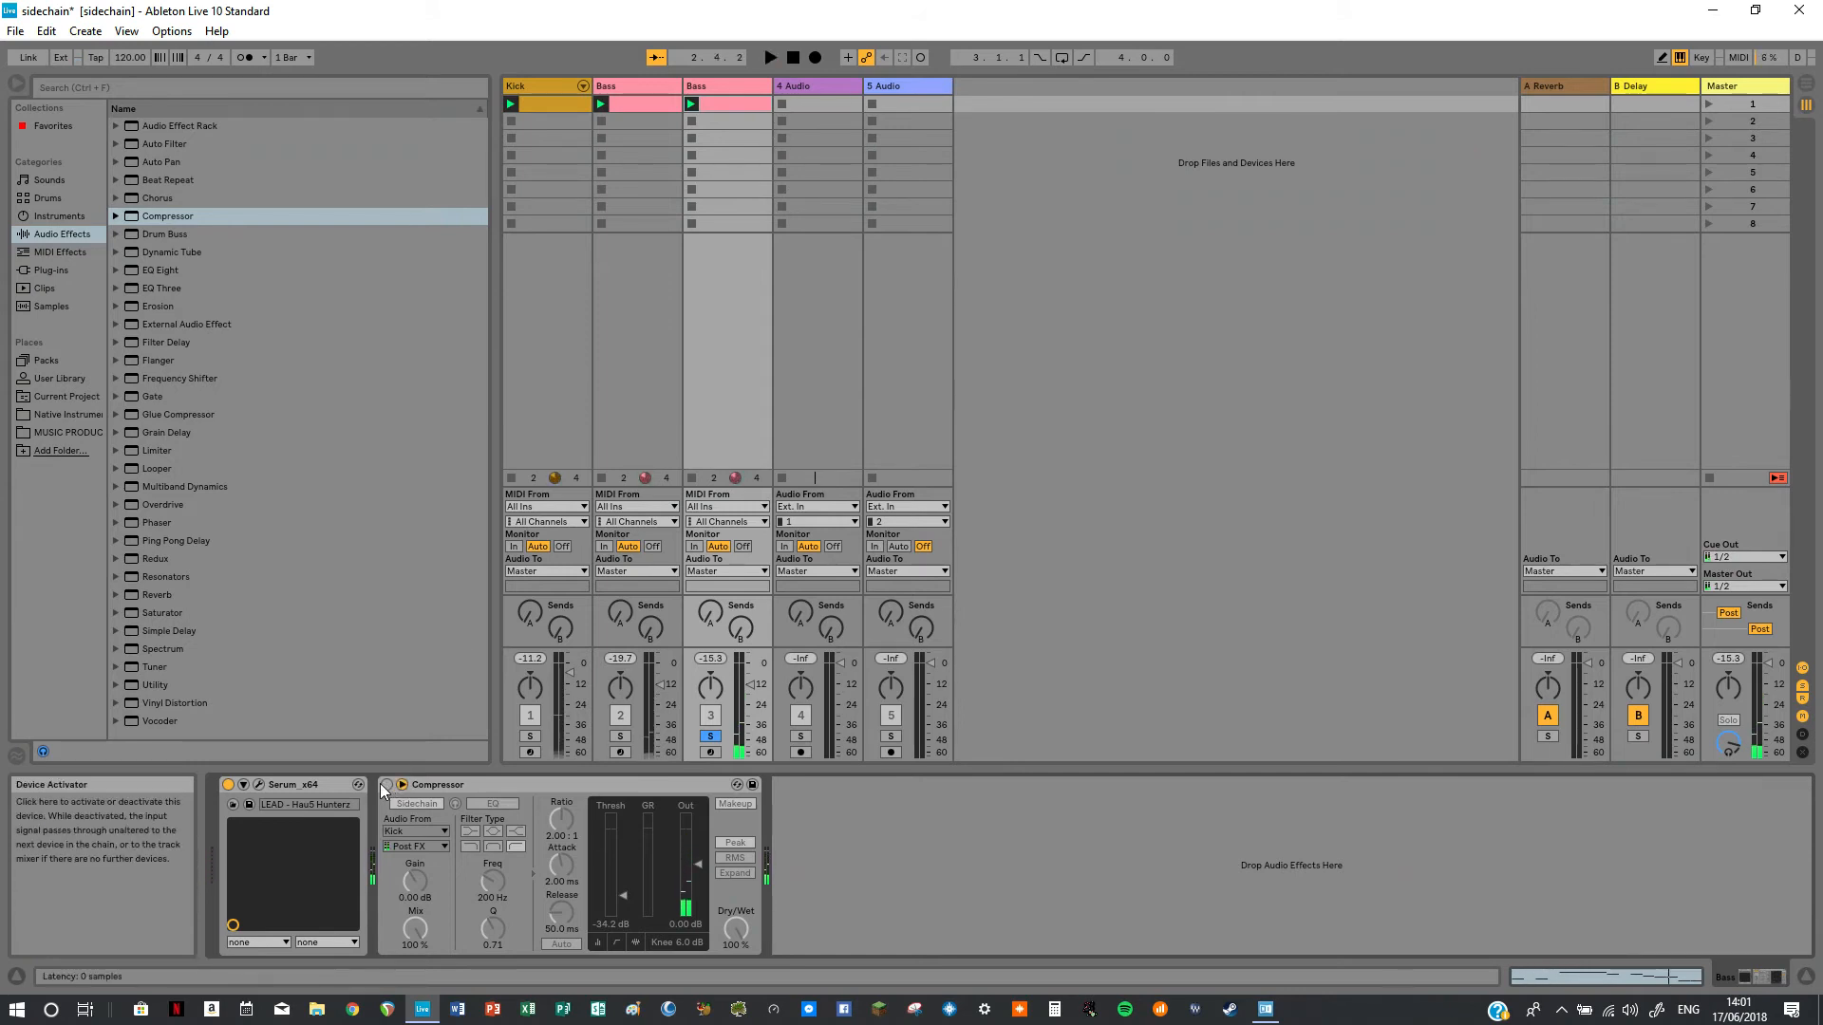
left_click(386, 785)
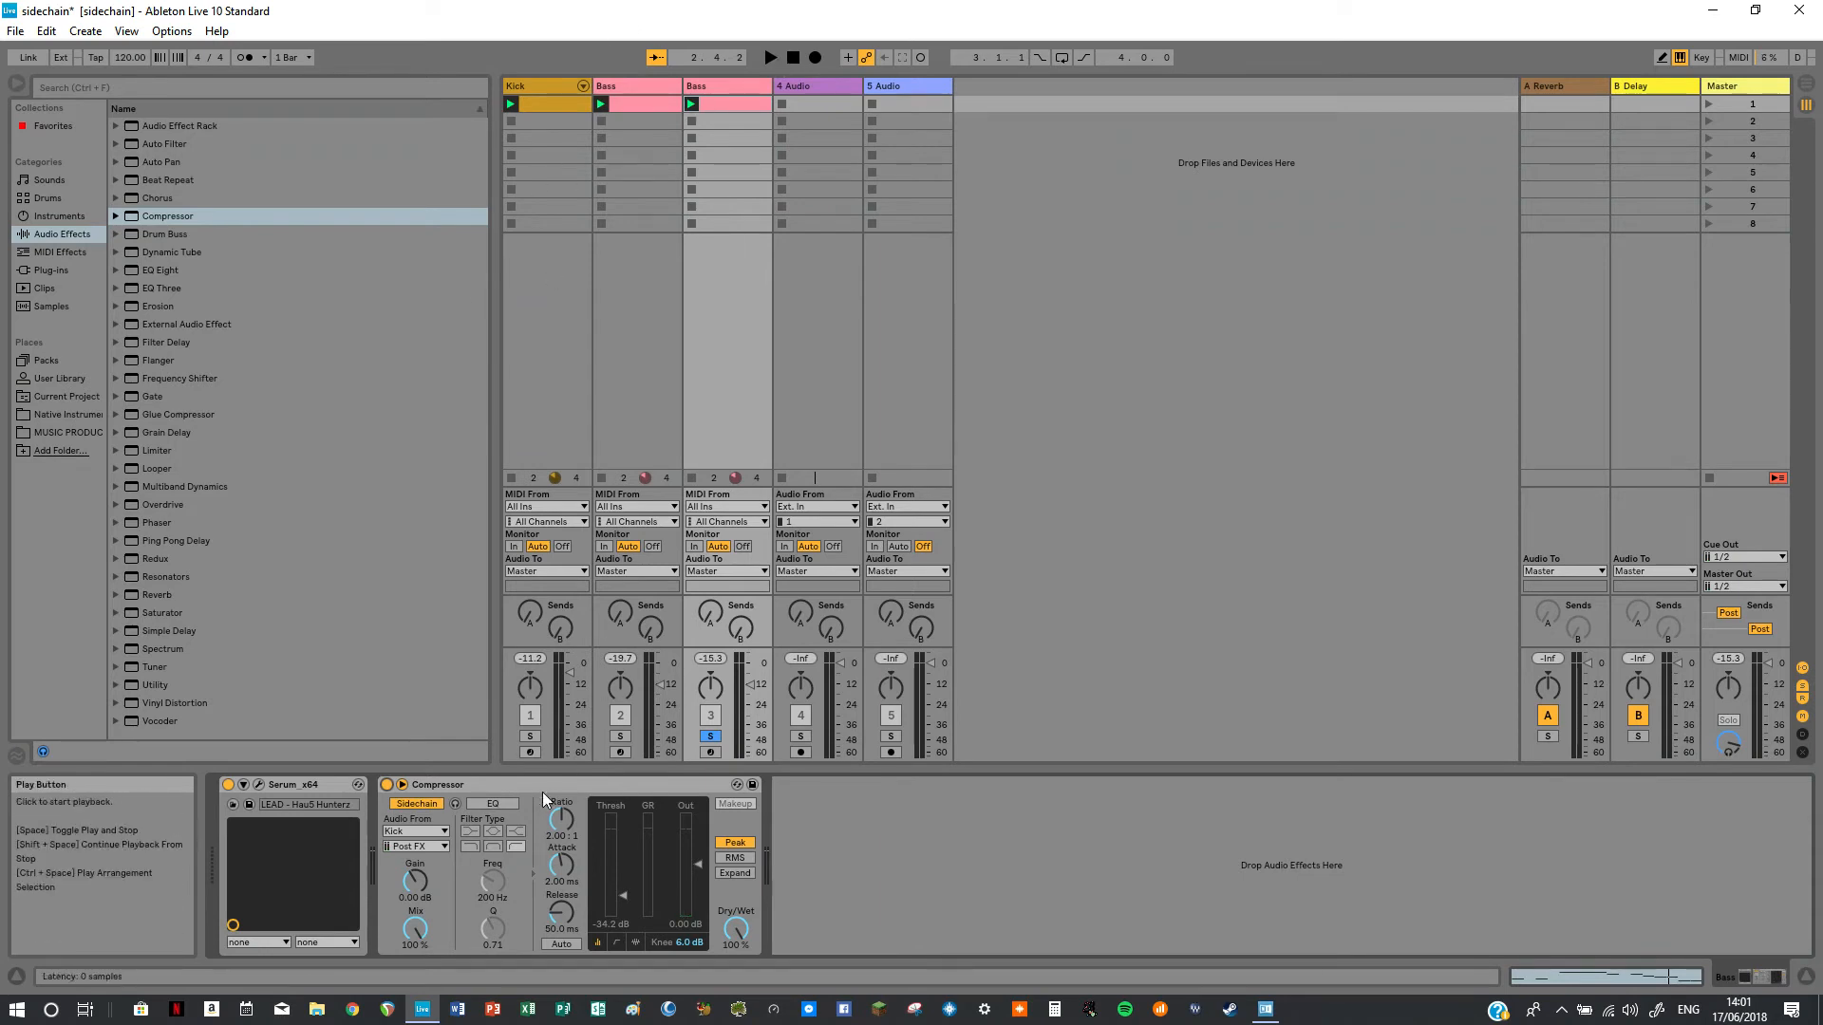
Set the lead track's Compressor ratio to 3.60:1 during playback and enable its Auto release.
left_click(769, 58)
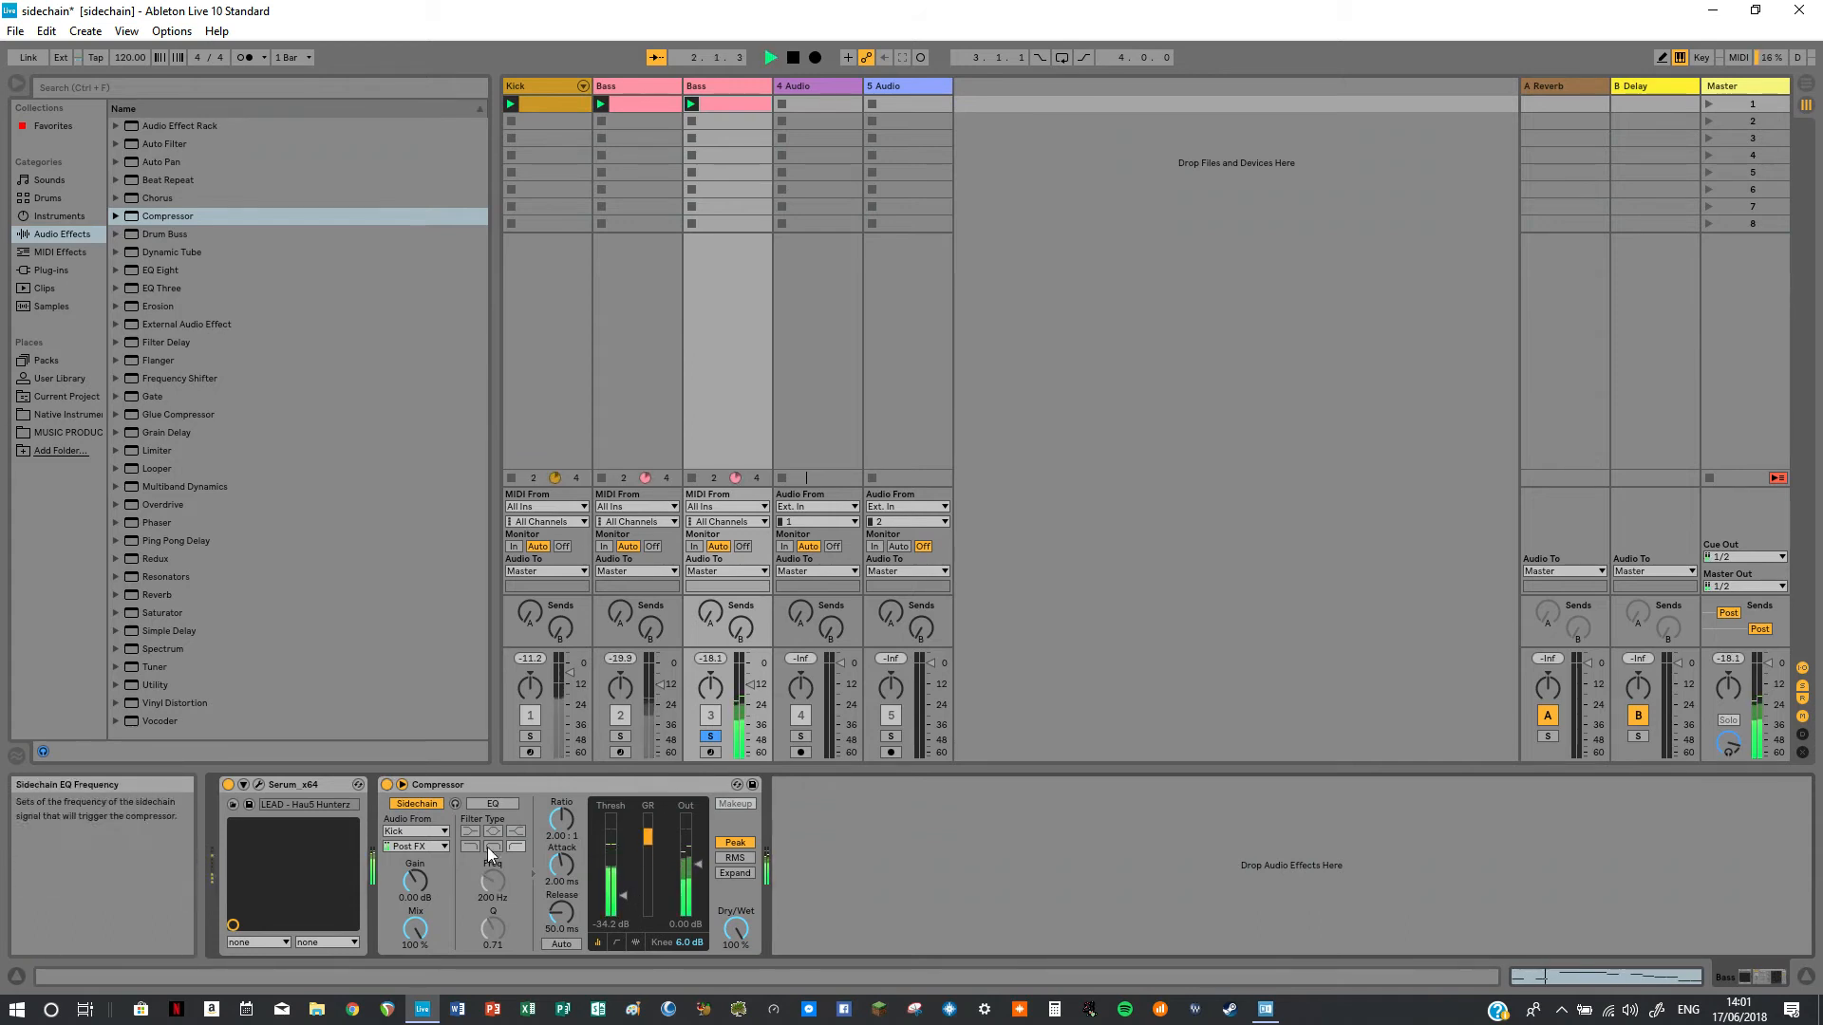
mouse_move(543, 824)
left_mouse_down()
mouse_move(543, 788)
mouse_move(558, 838)
left_mouse_up()
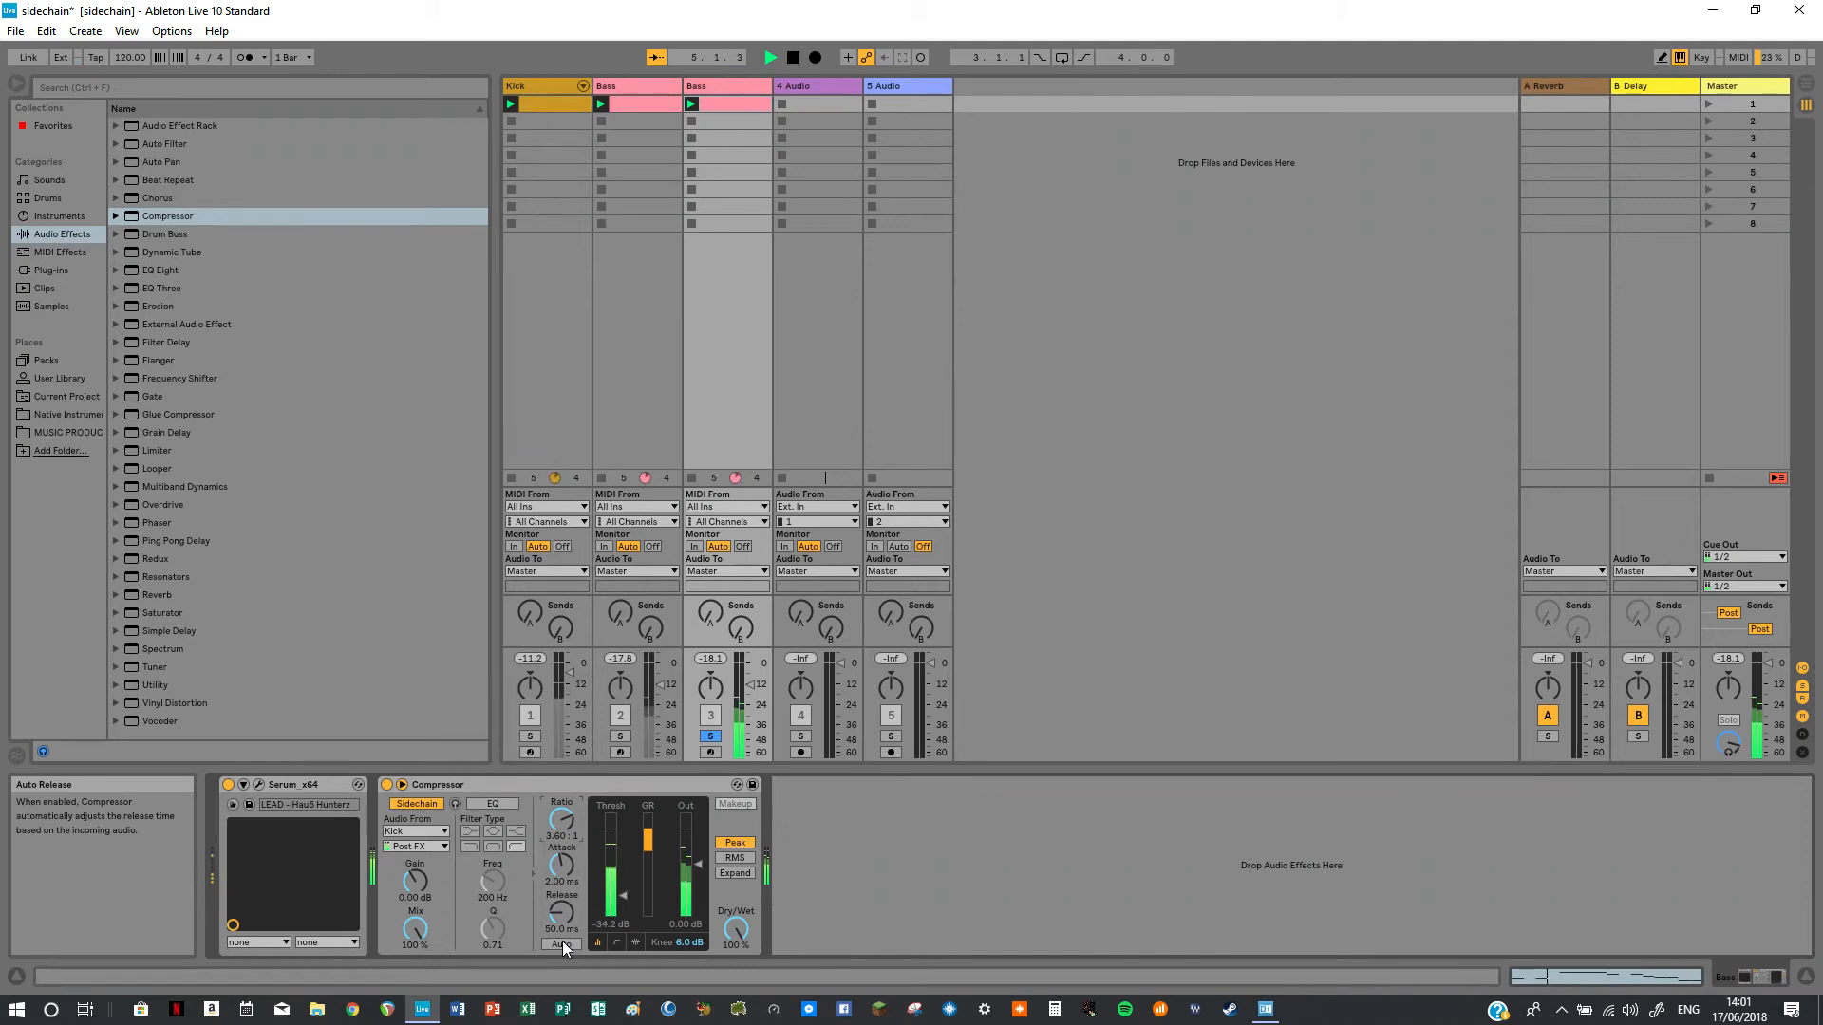
key("space")
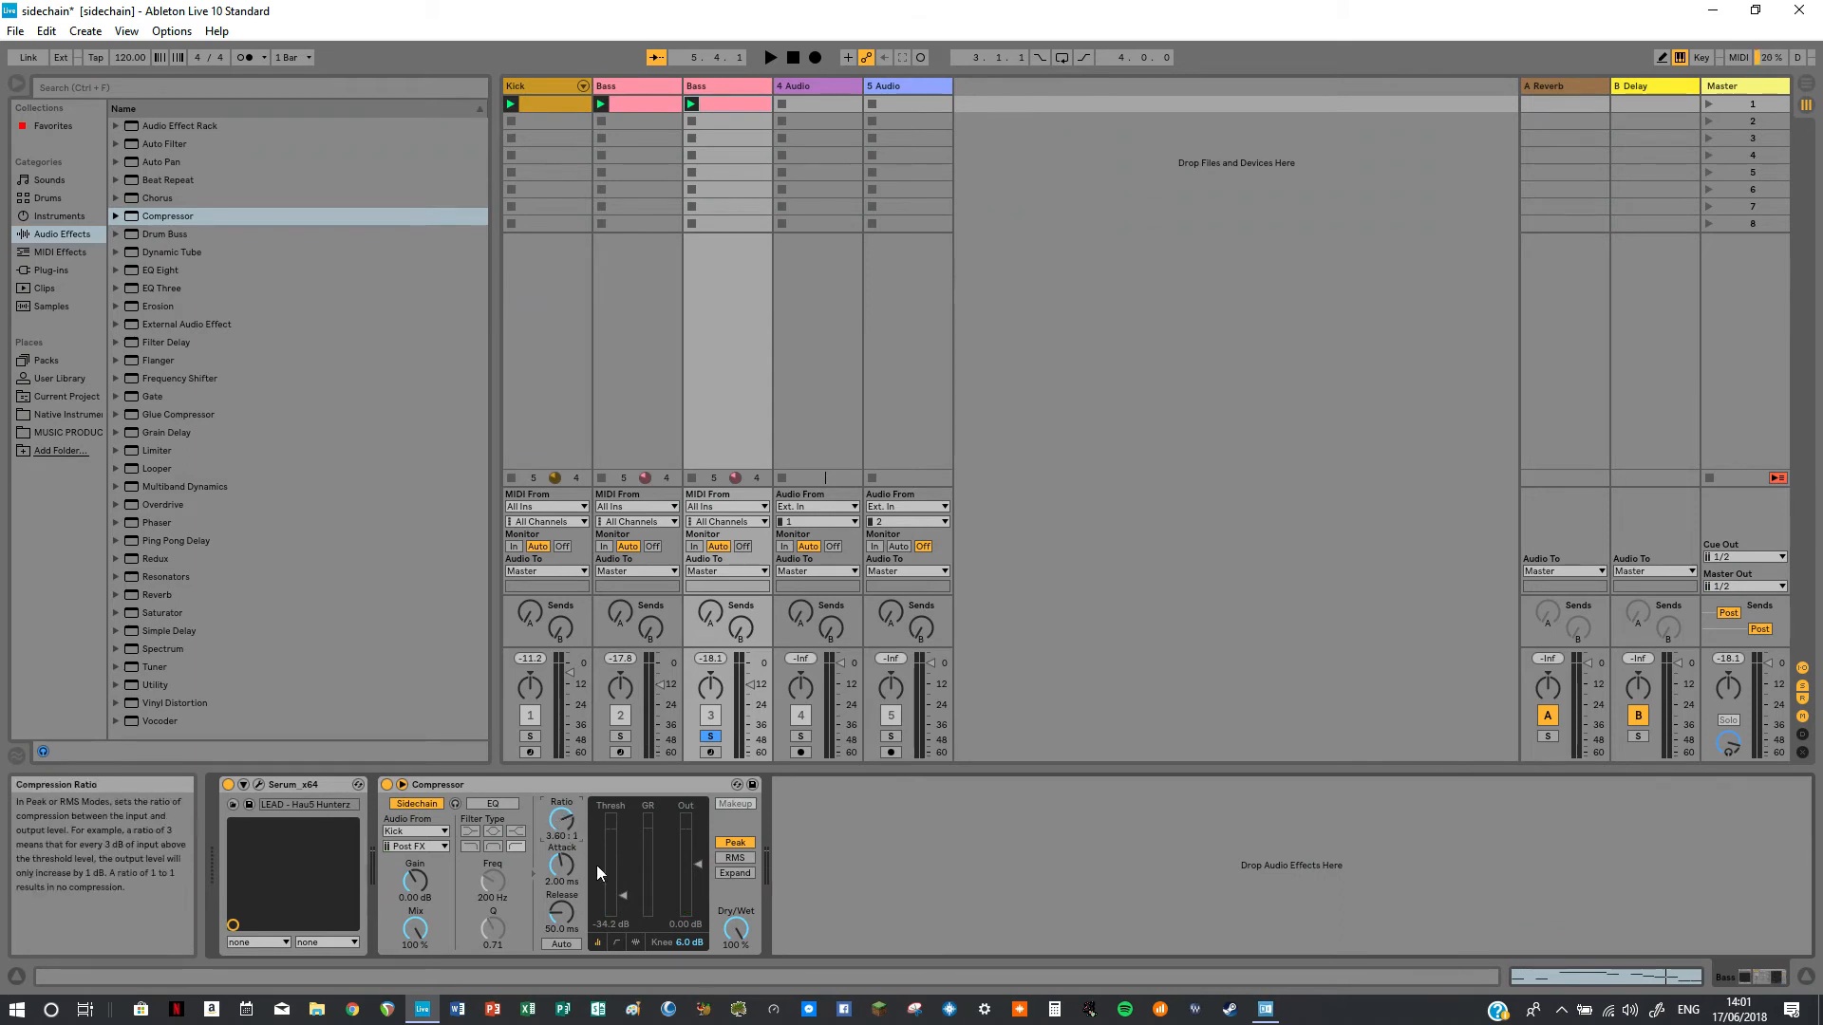
left_click(564, 945)
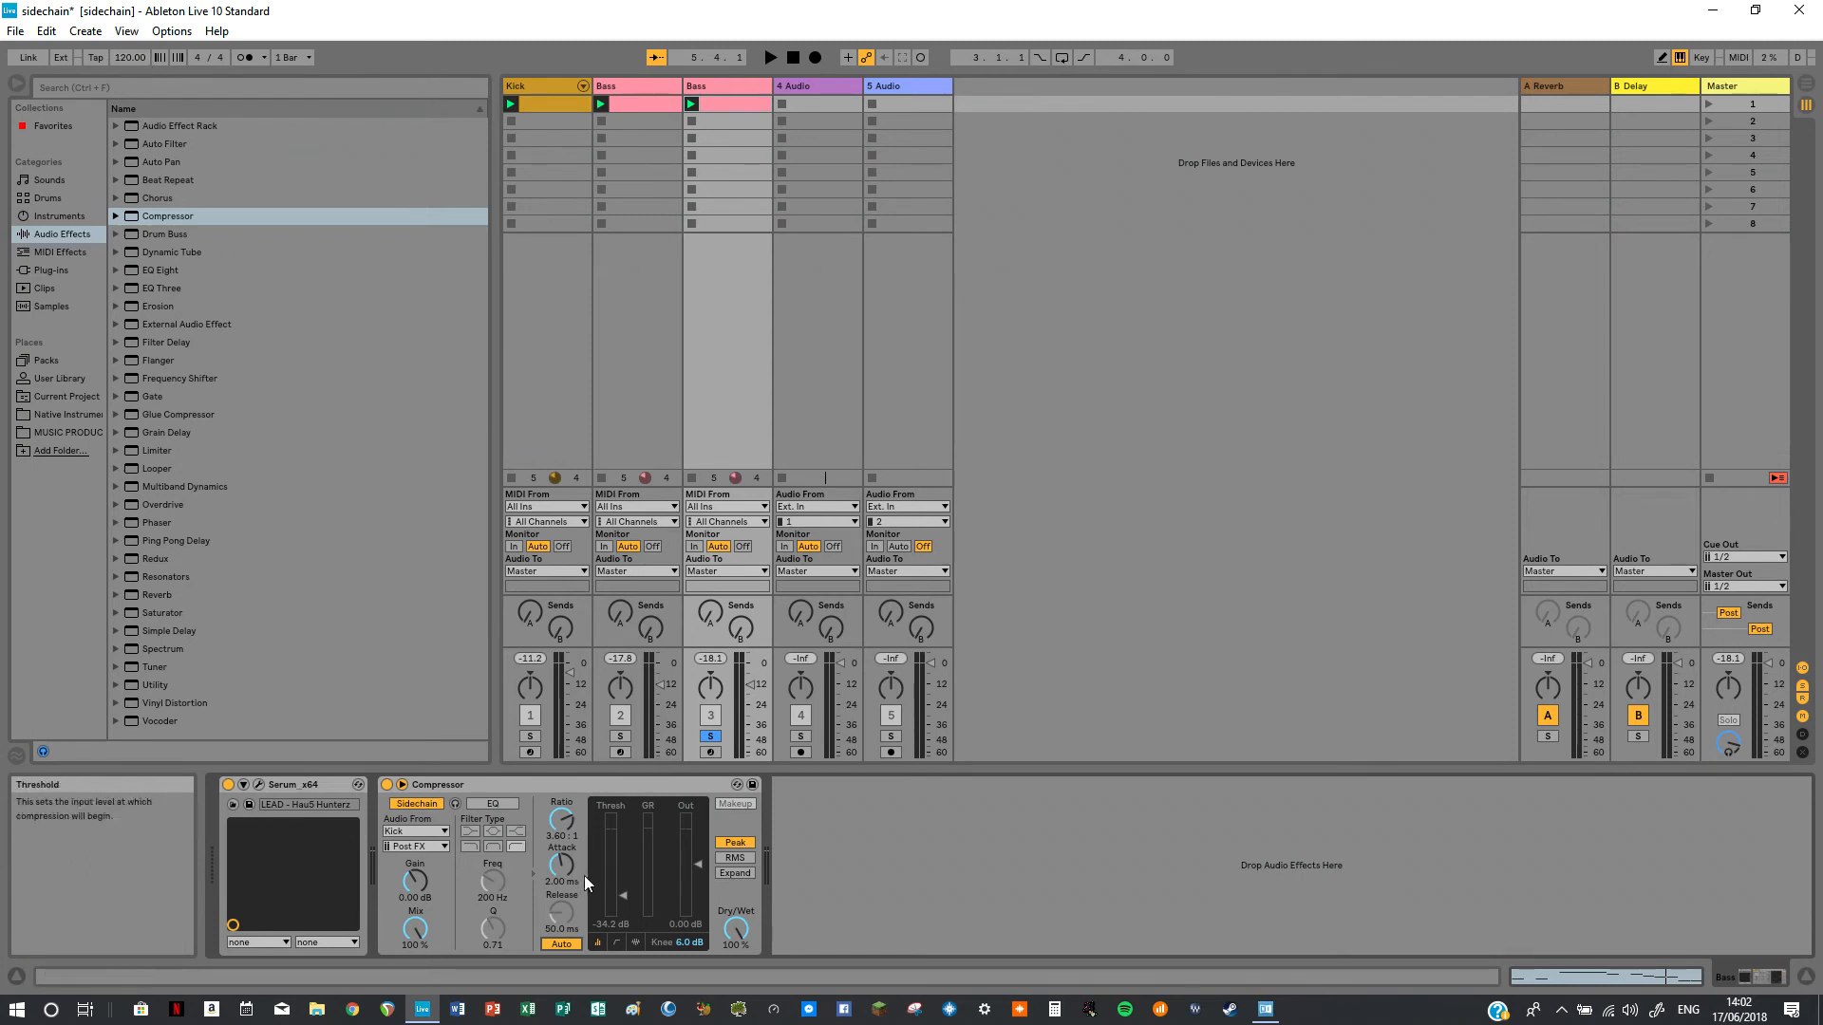
Solo the Kick track alongside the duplicated Bass track and rename the duplicate synth.
left_click(530, 737)
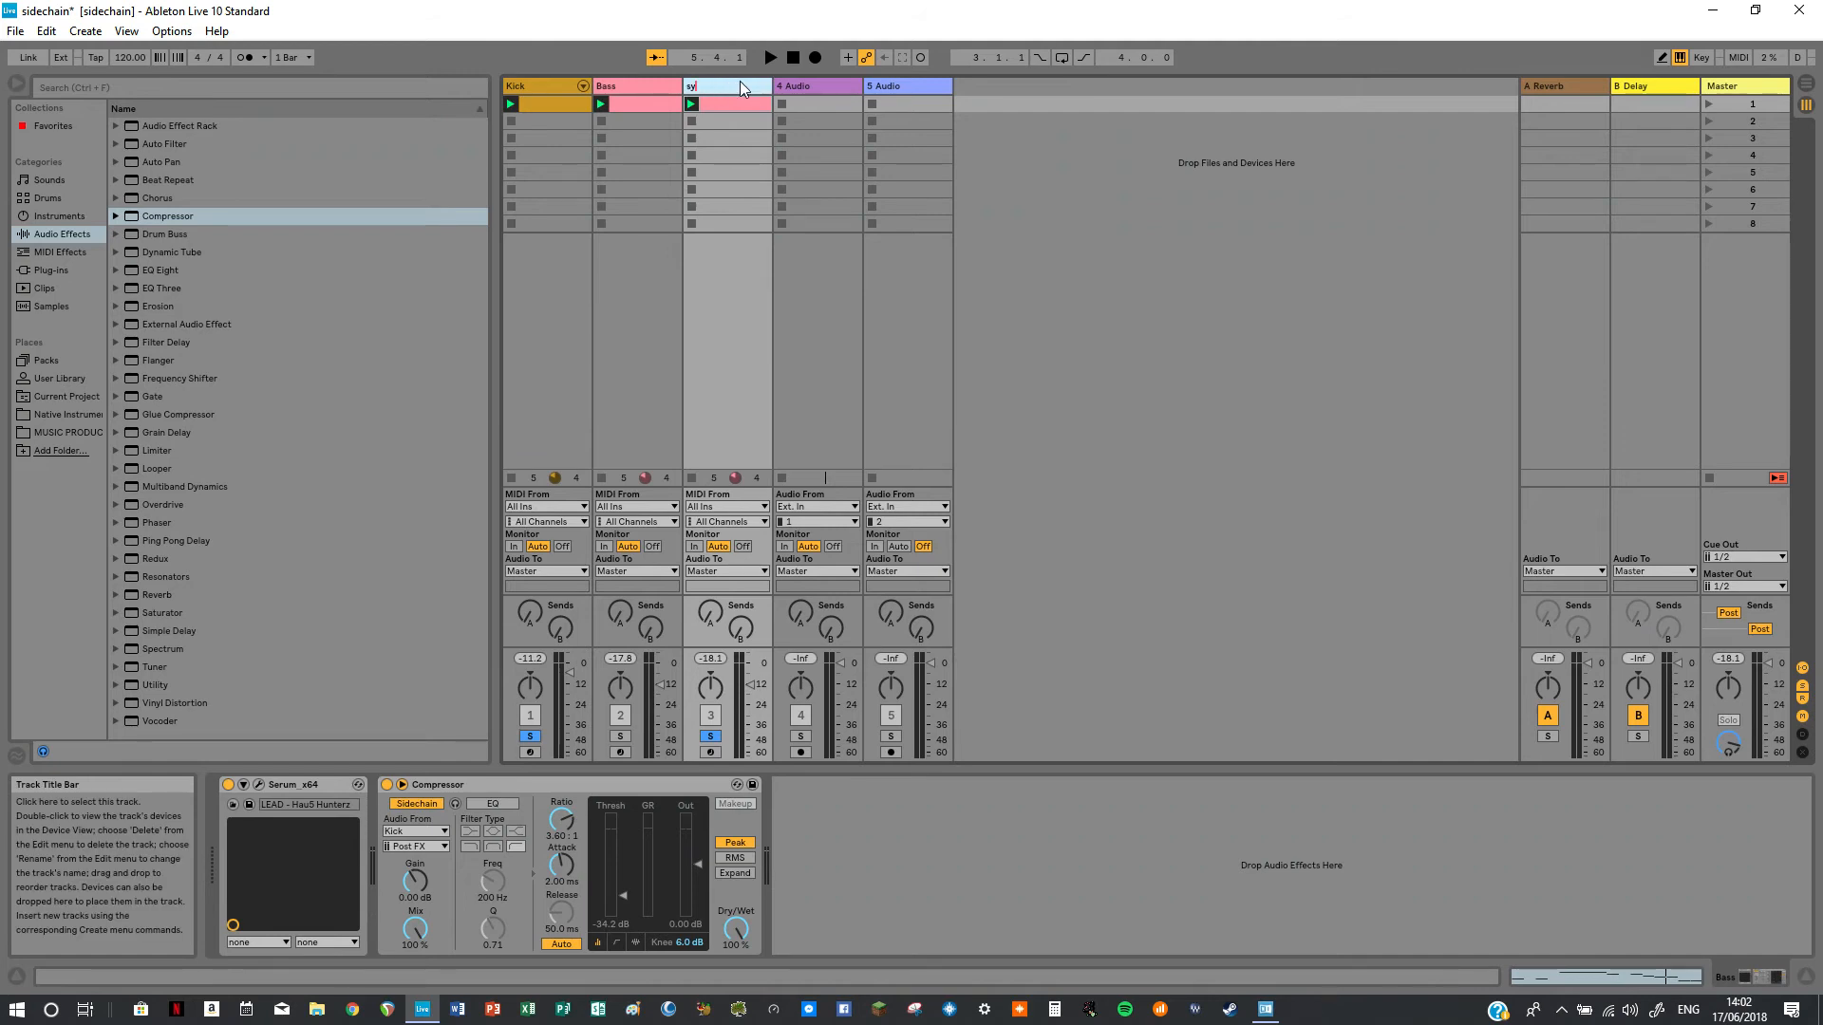
left_click(1023, 155)
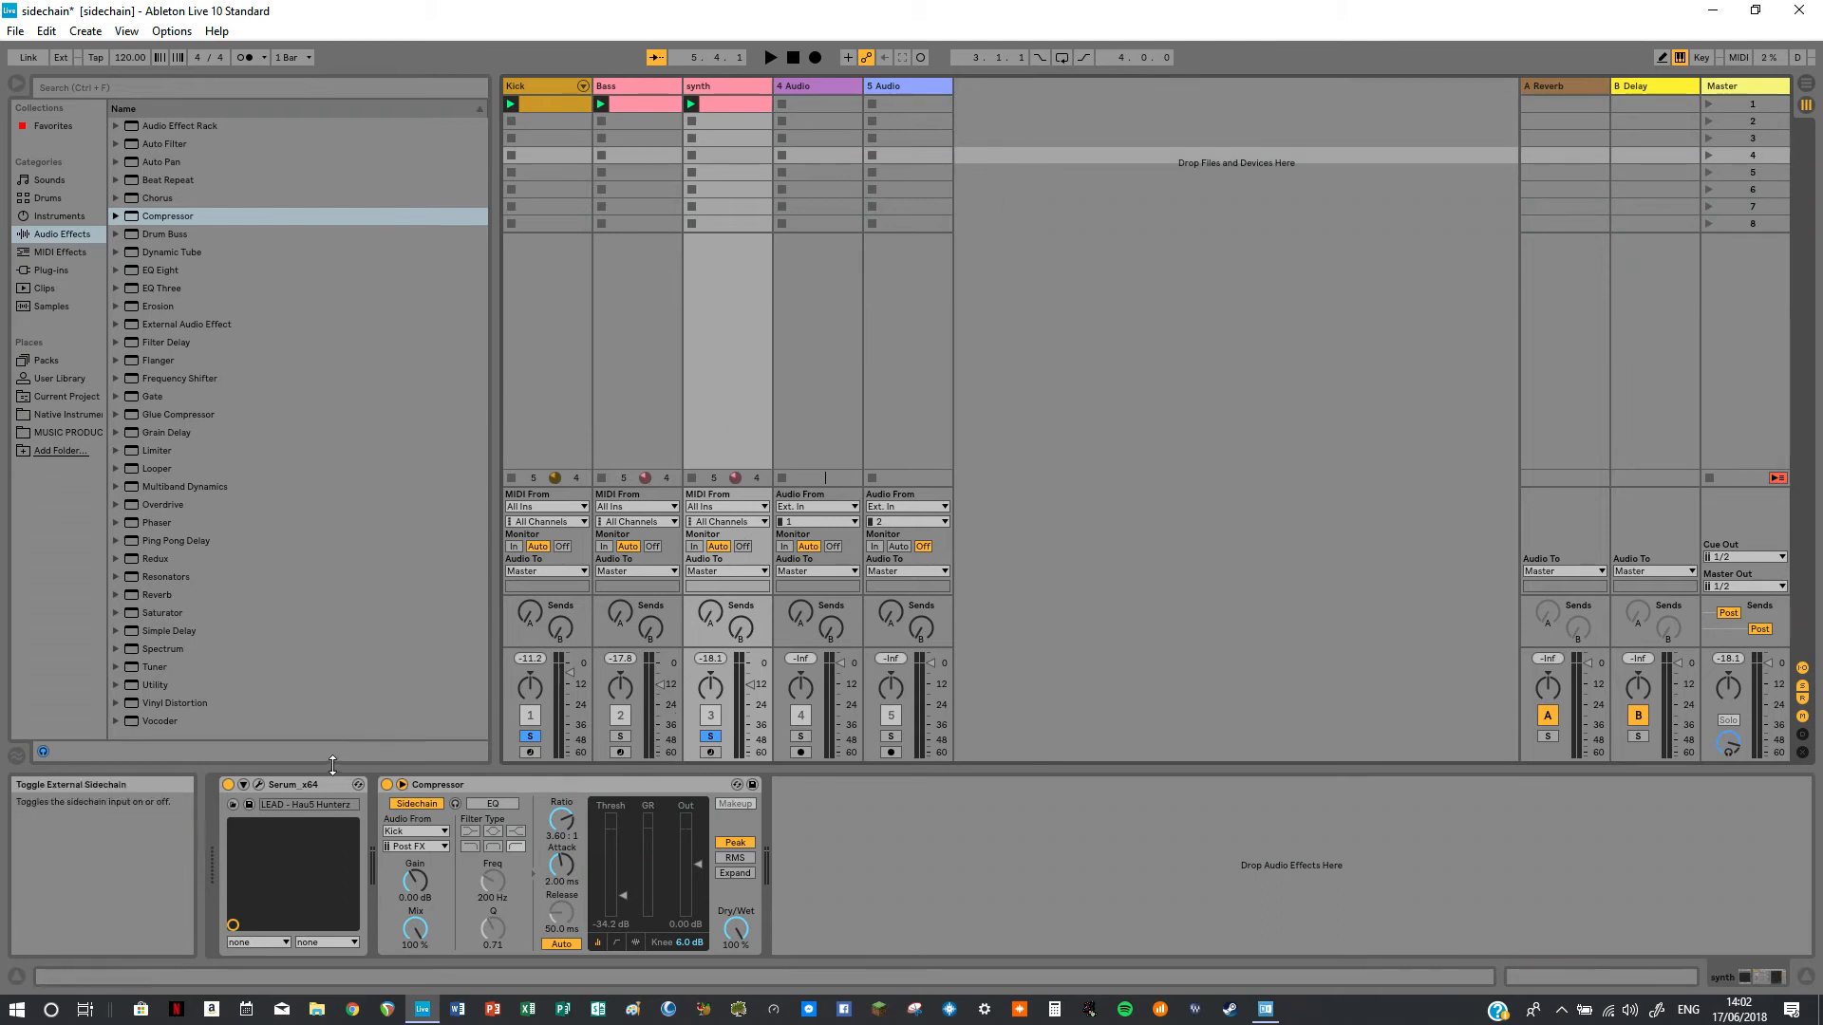
Play the kick and synth together with the synth's Compressor bypassed, and again with it re-enabled, to compare them.
left_click(386, 785)
key("space")
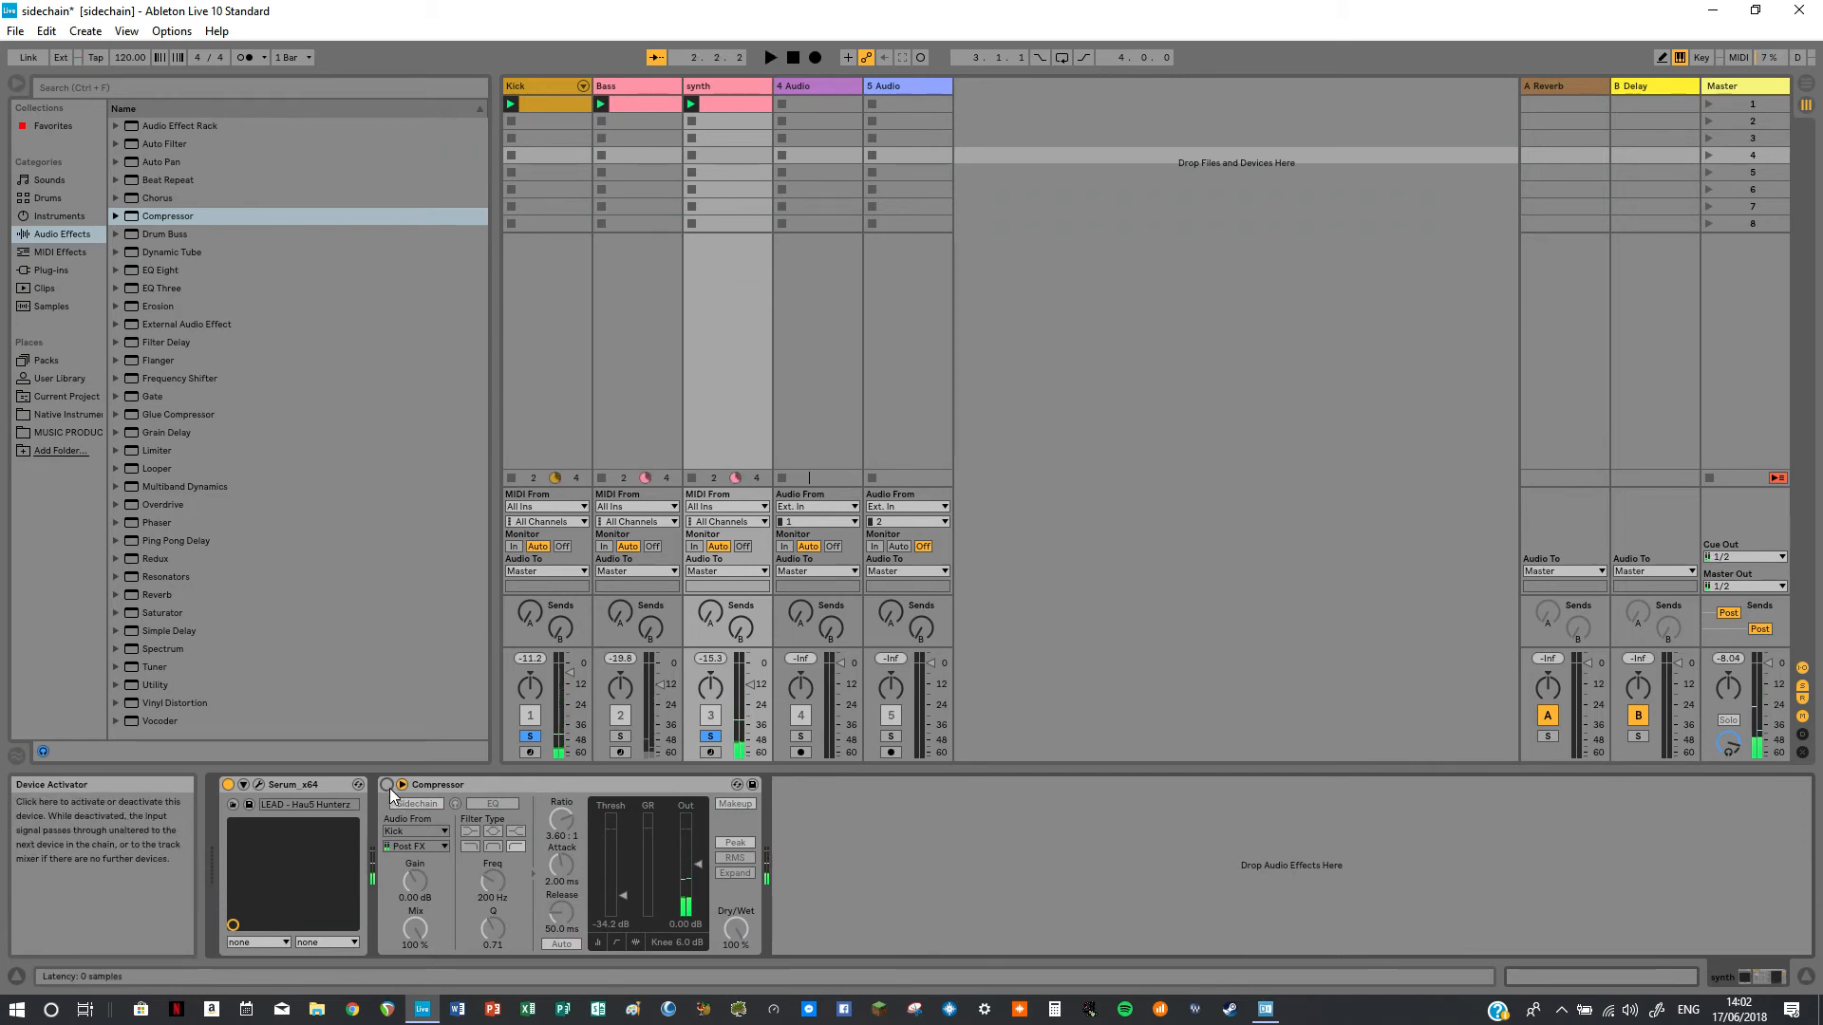
left_click(387, 785)
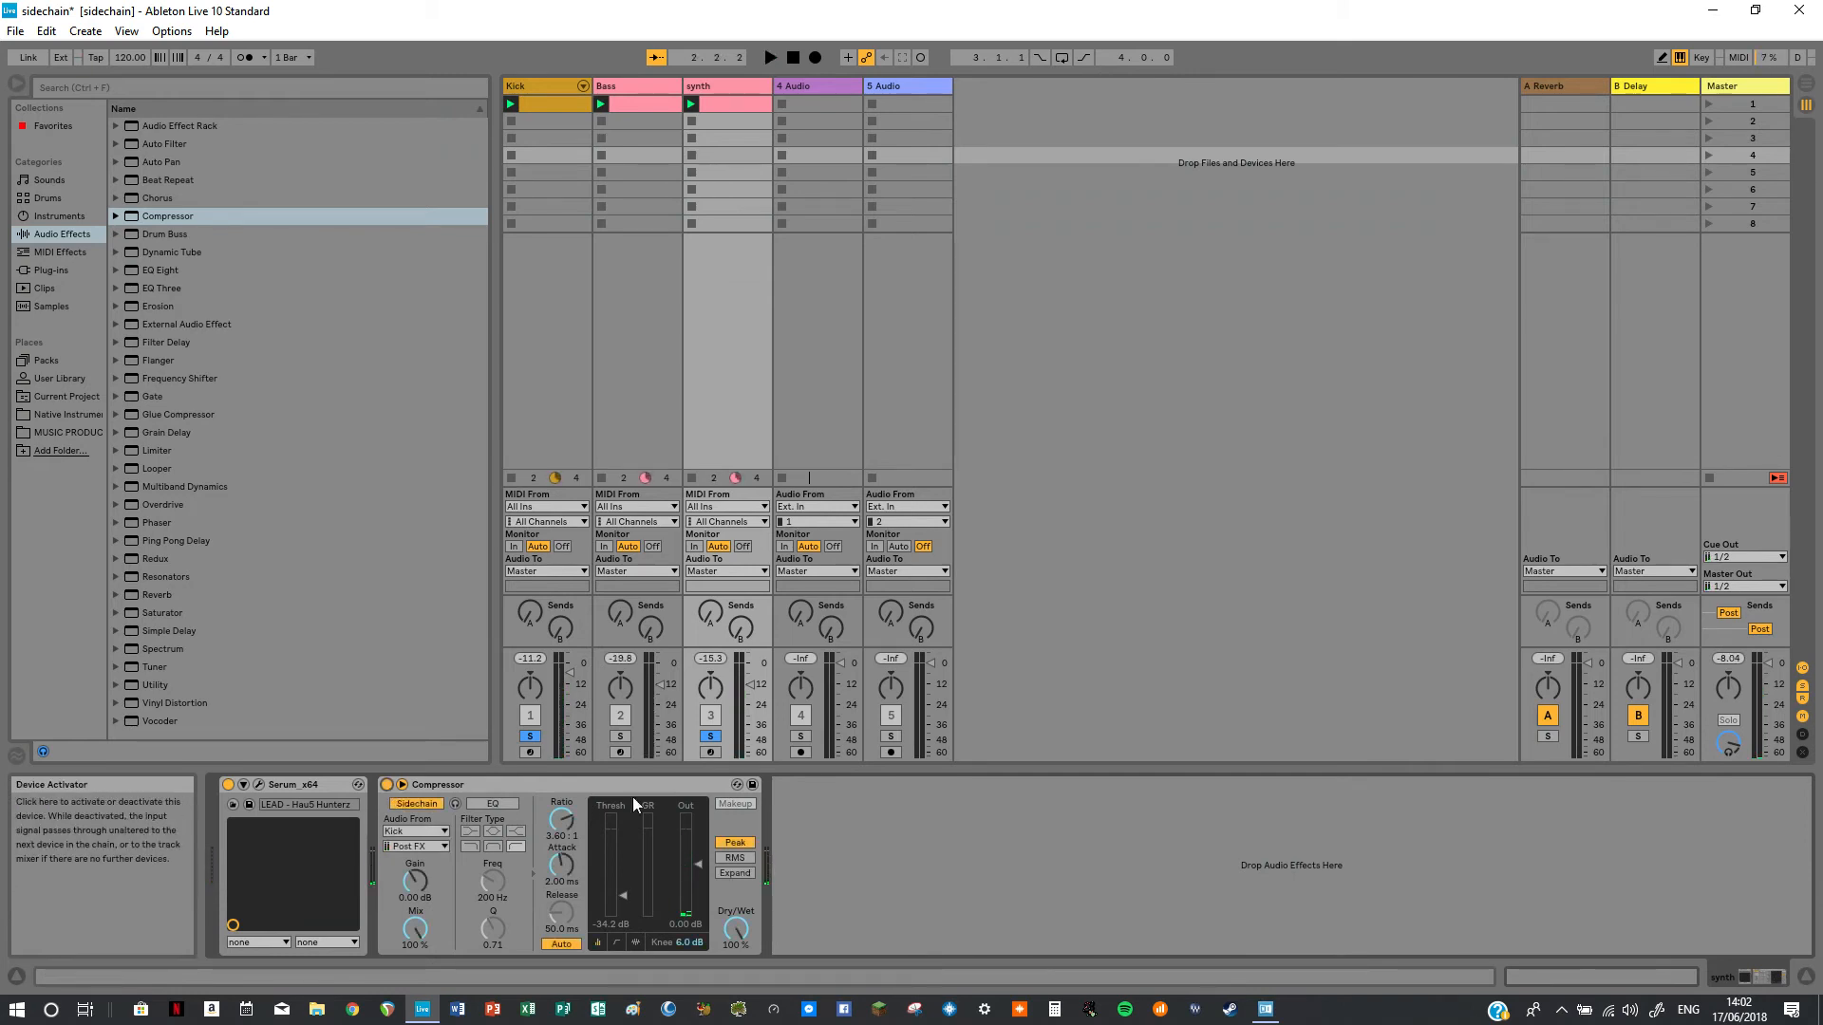
key("space")
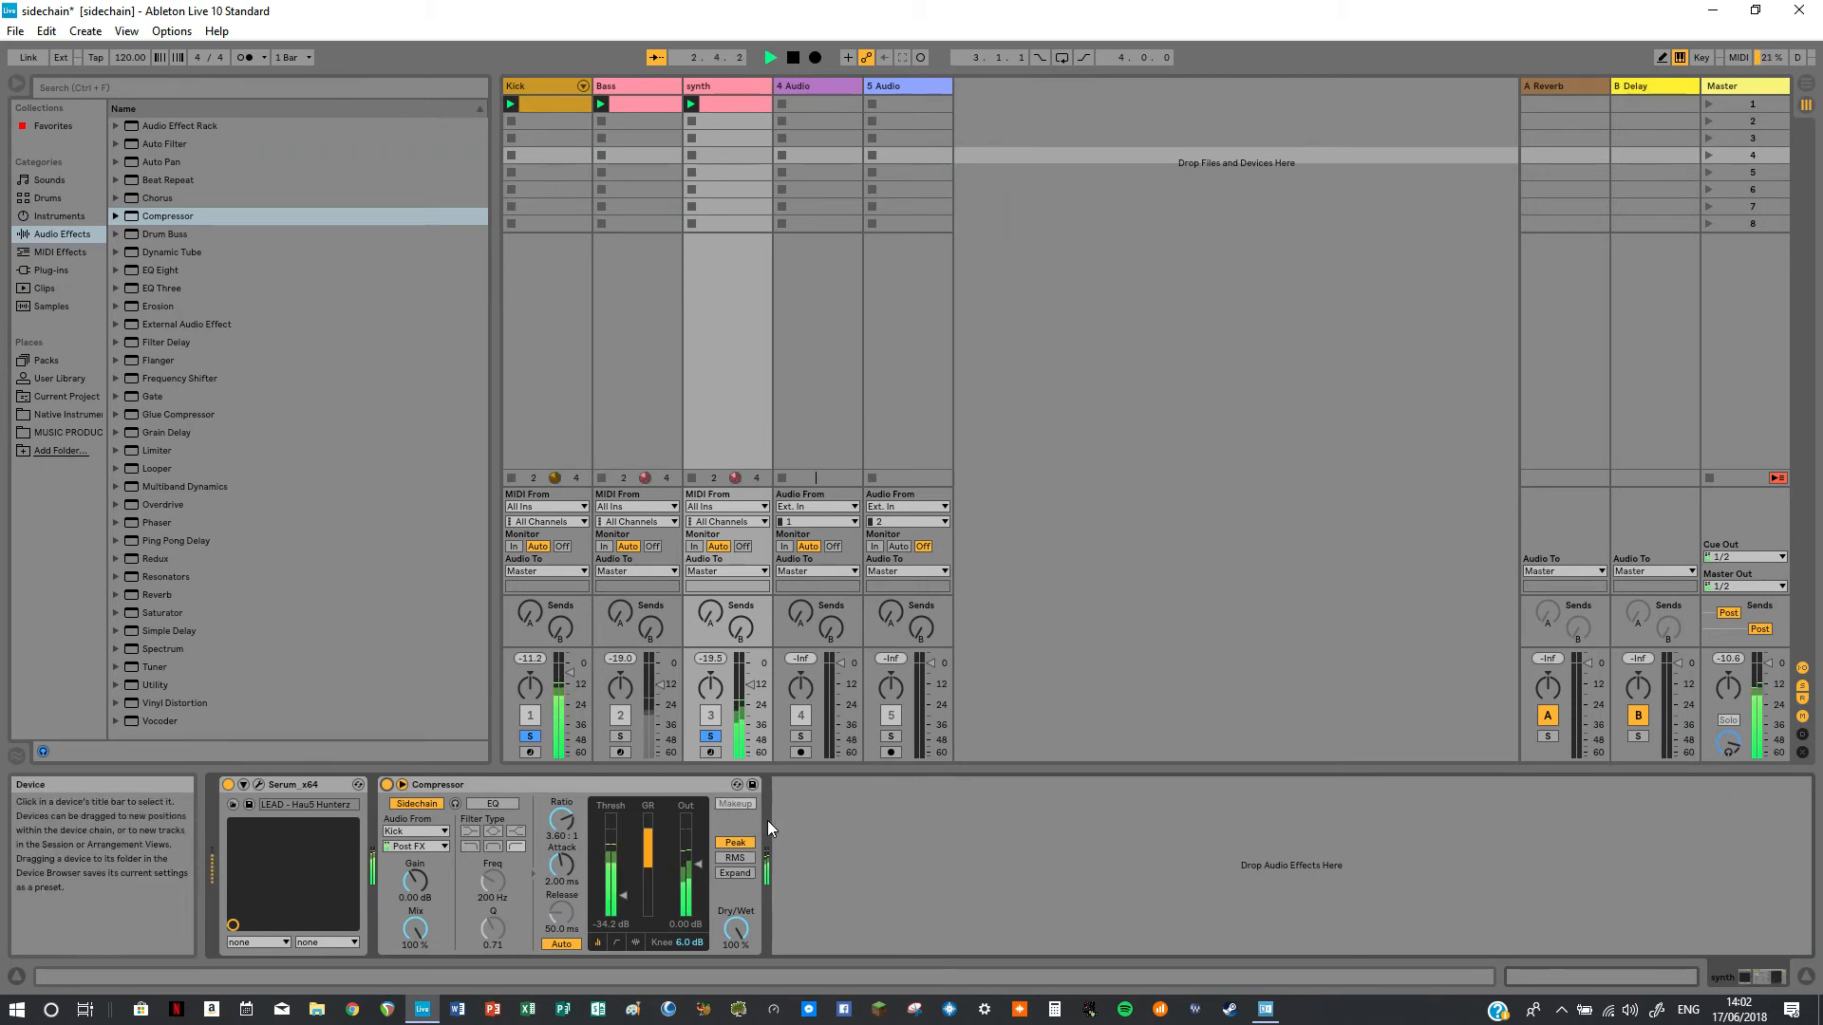
key("space")
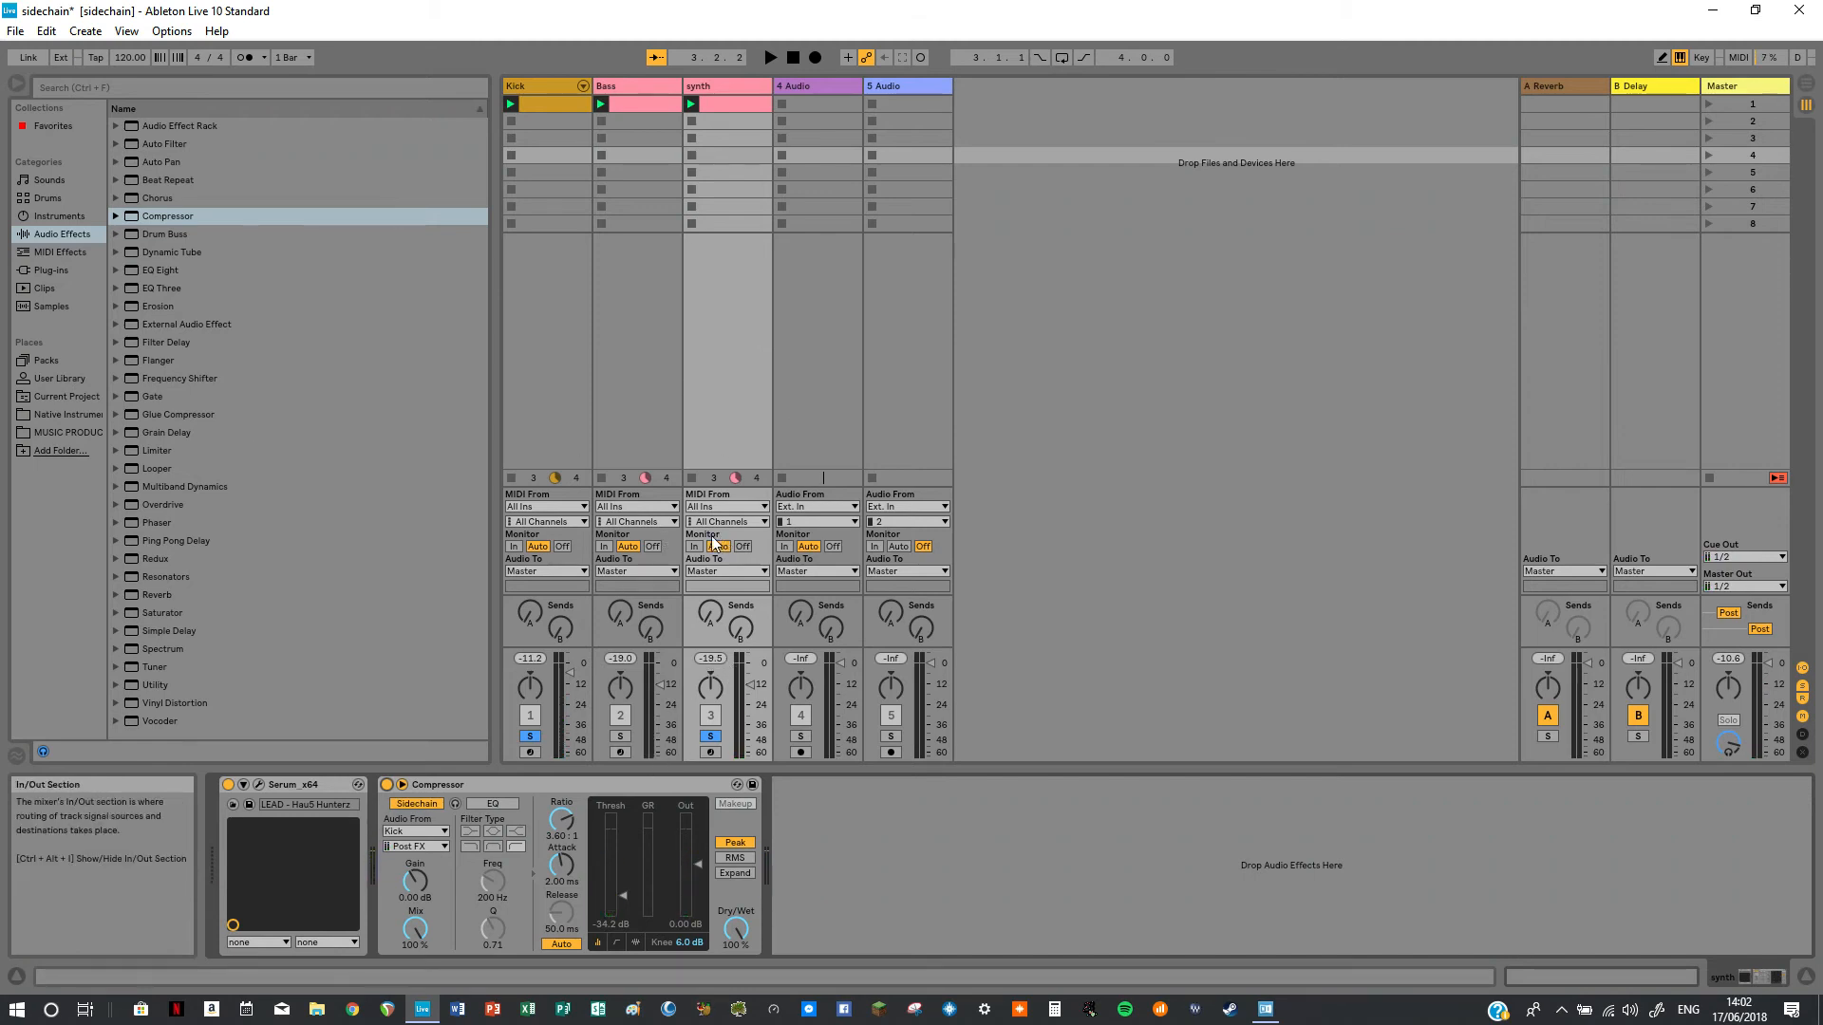
Clear the Kick and synth solos and lower the synth track's volume to -18.0 dB while all tracks play.
left_click(712, 737)
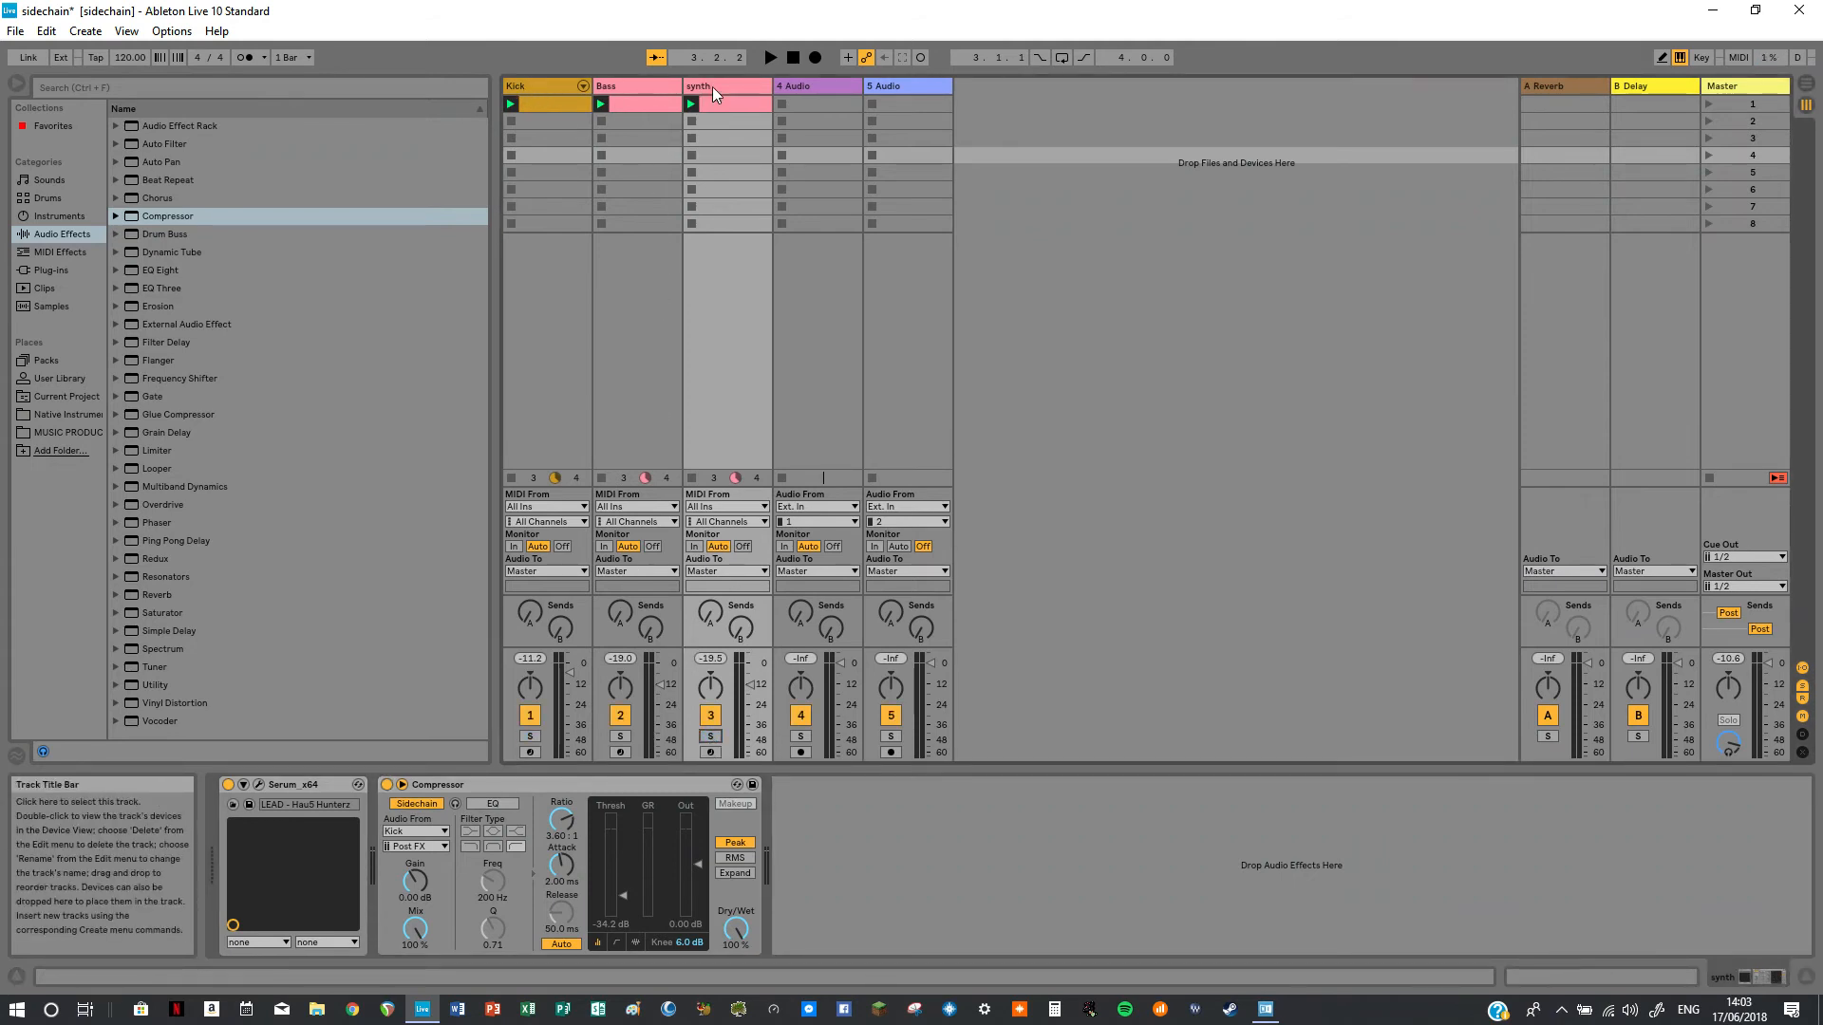
key("space")
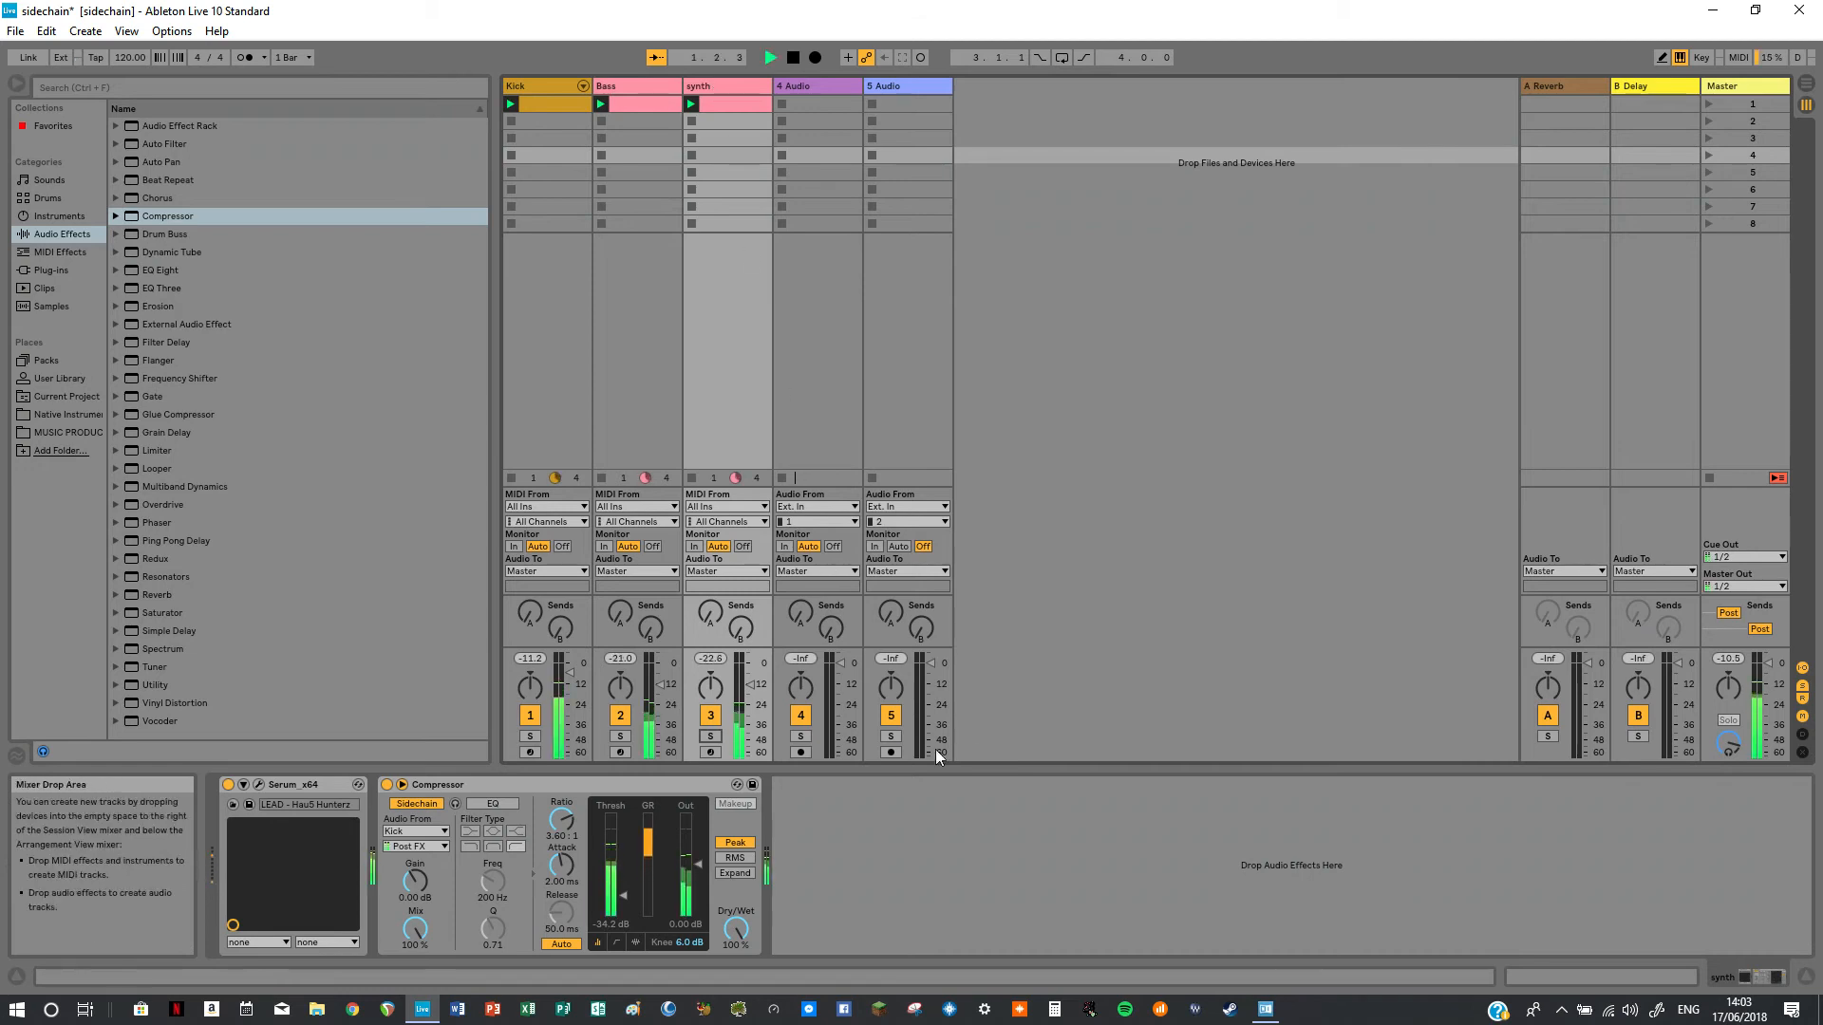
left_click_drag(751, 683, 750, 697)
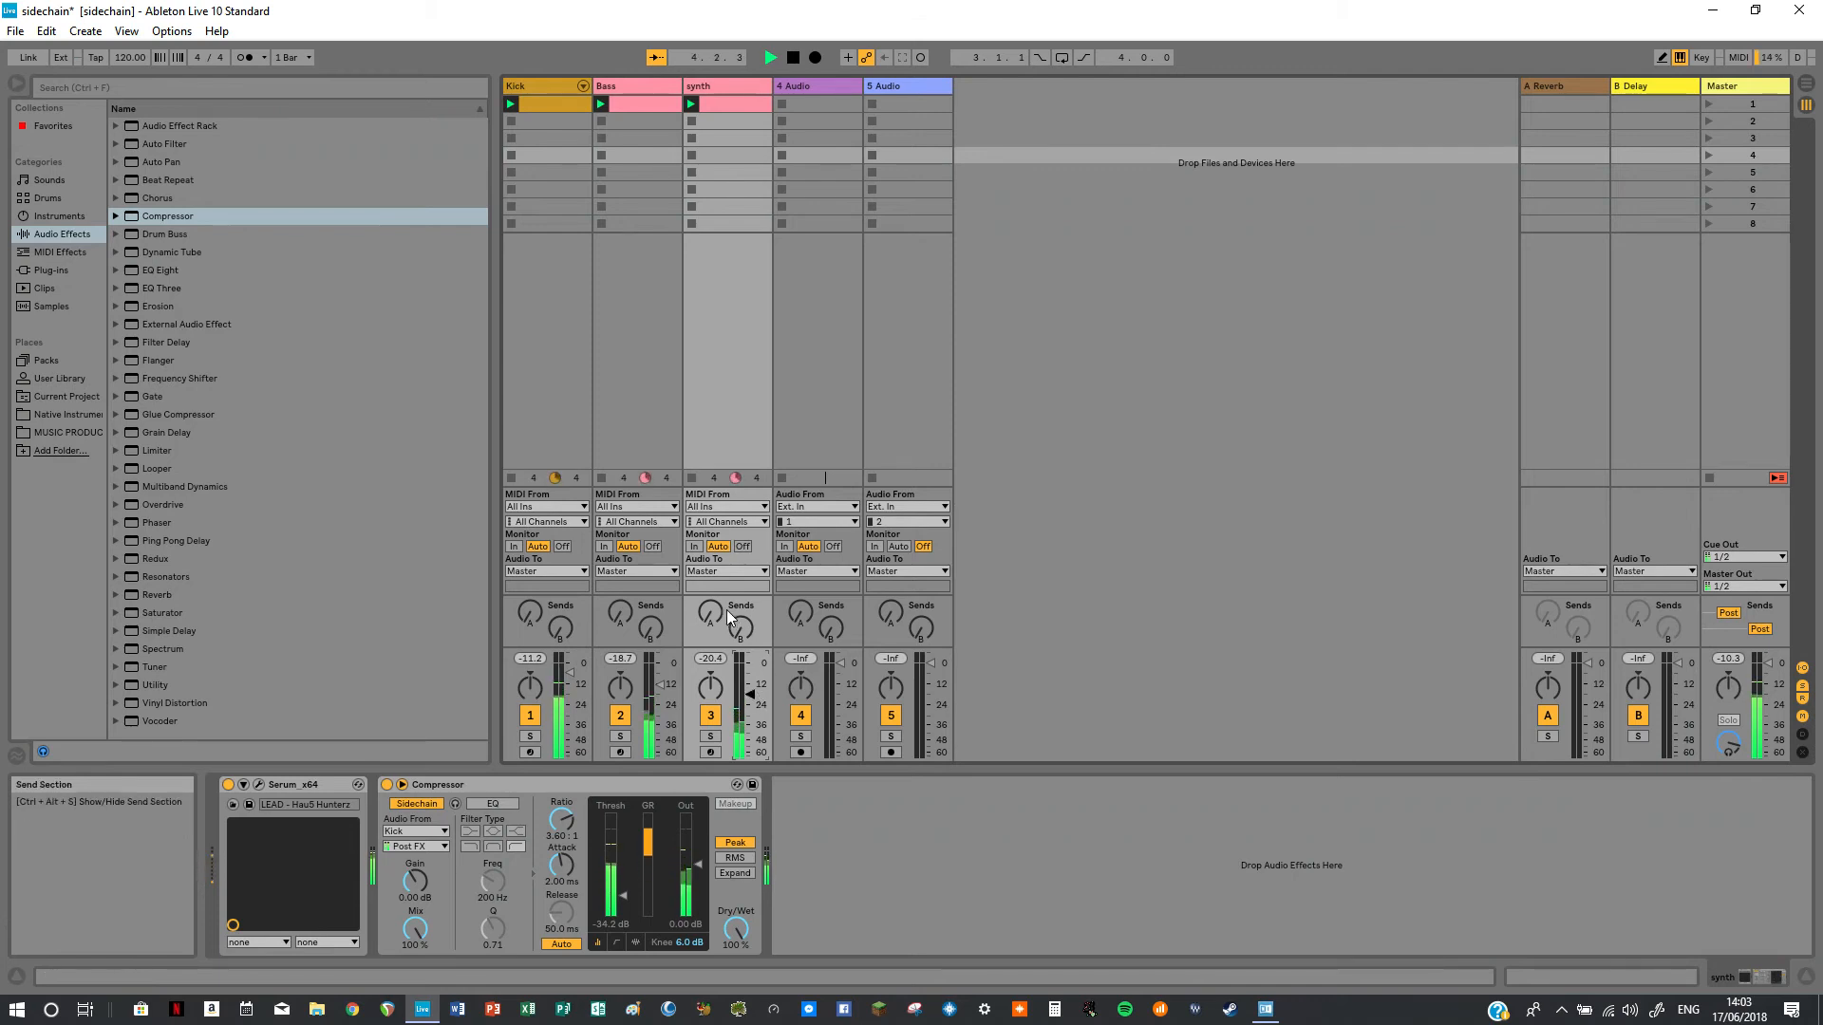
key("space")
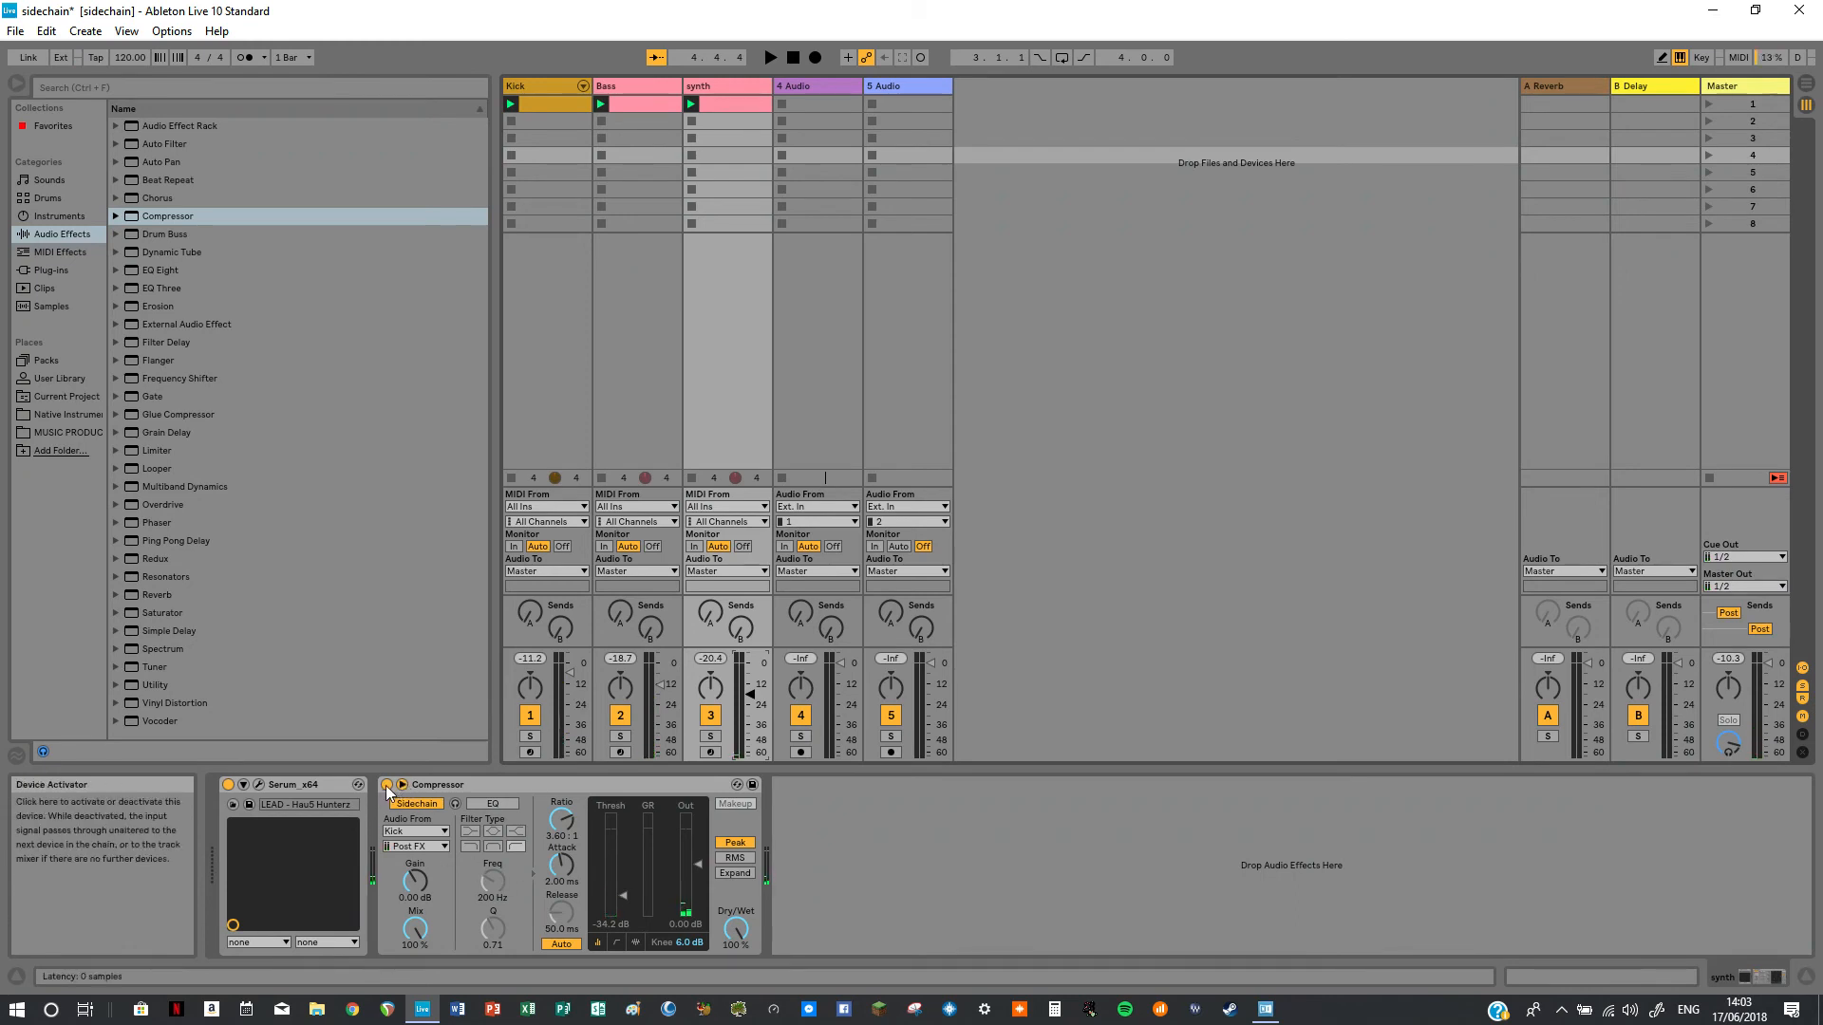
Bypass the synth and Bass Compressors, re-enable each during playback to compare the full mix, and stop playback.
left_click(386, 785)
left_click(665, 86)
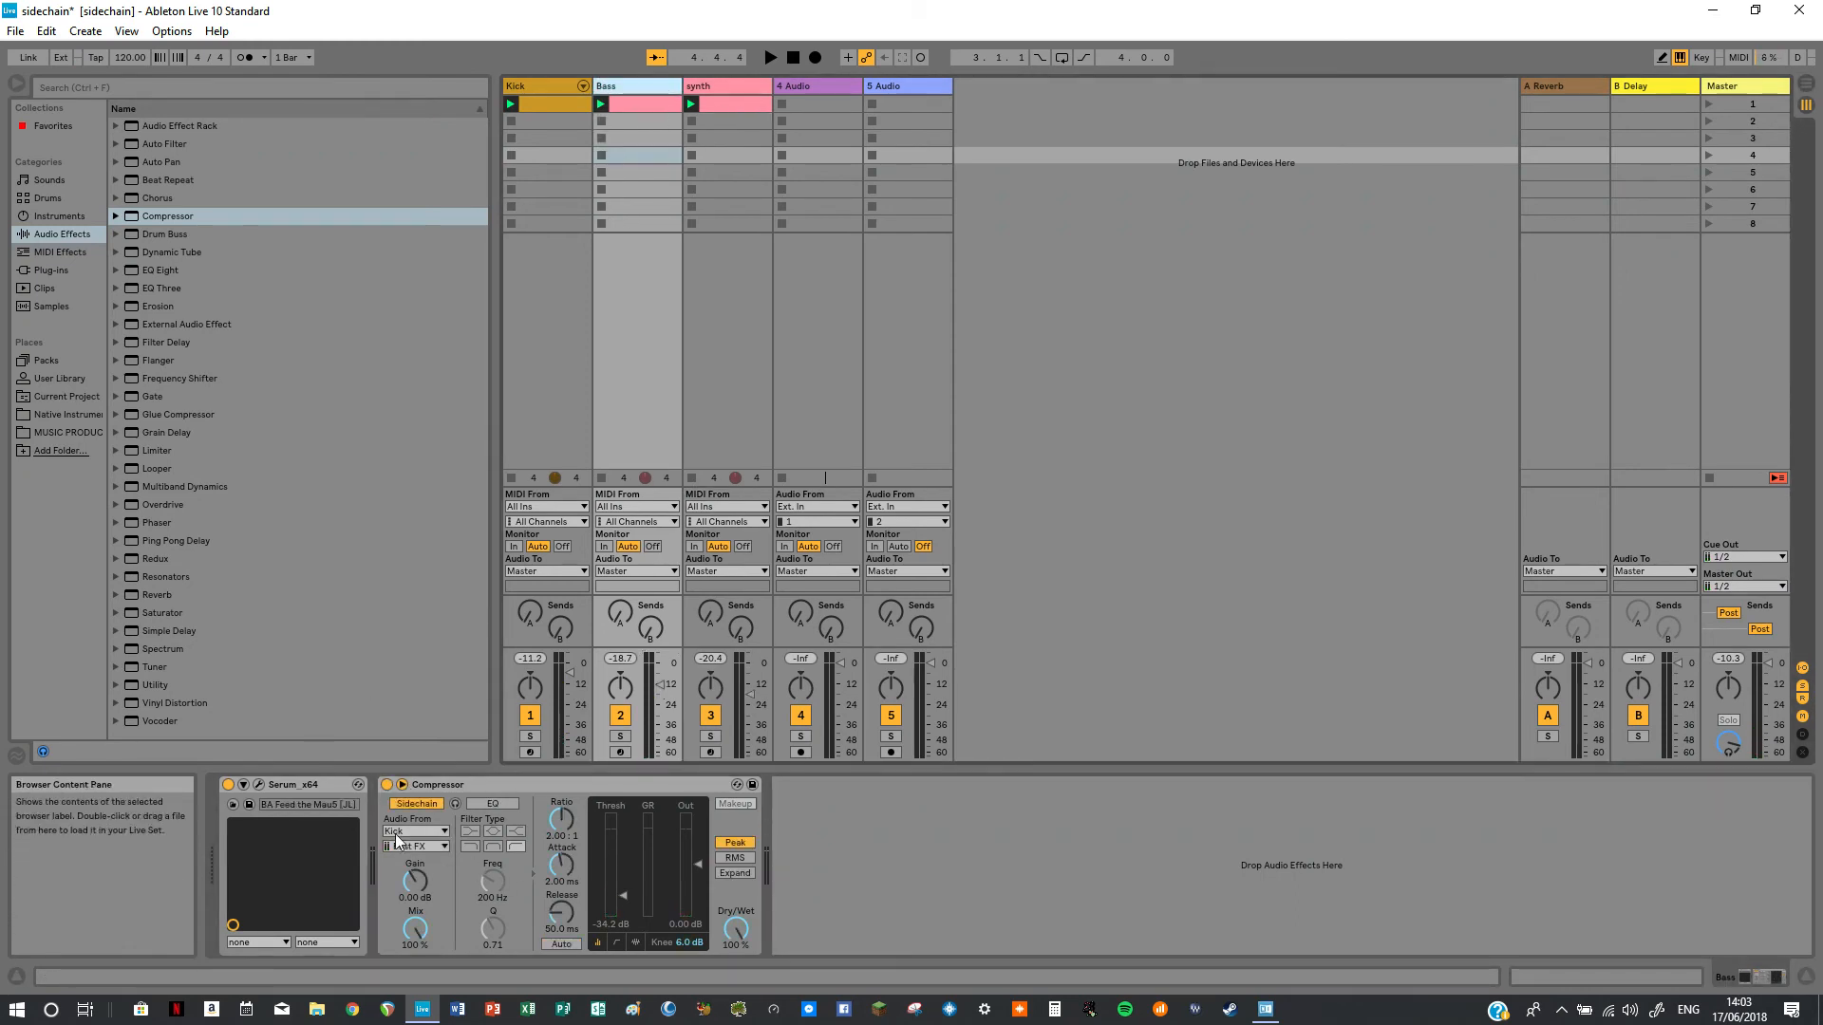
left_click(386, 786)
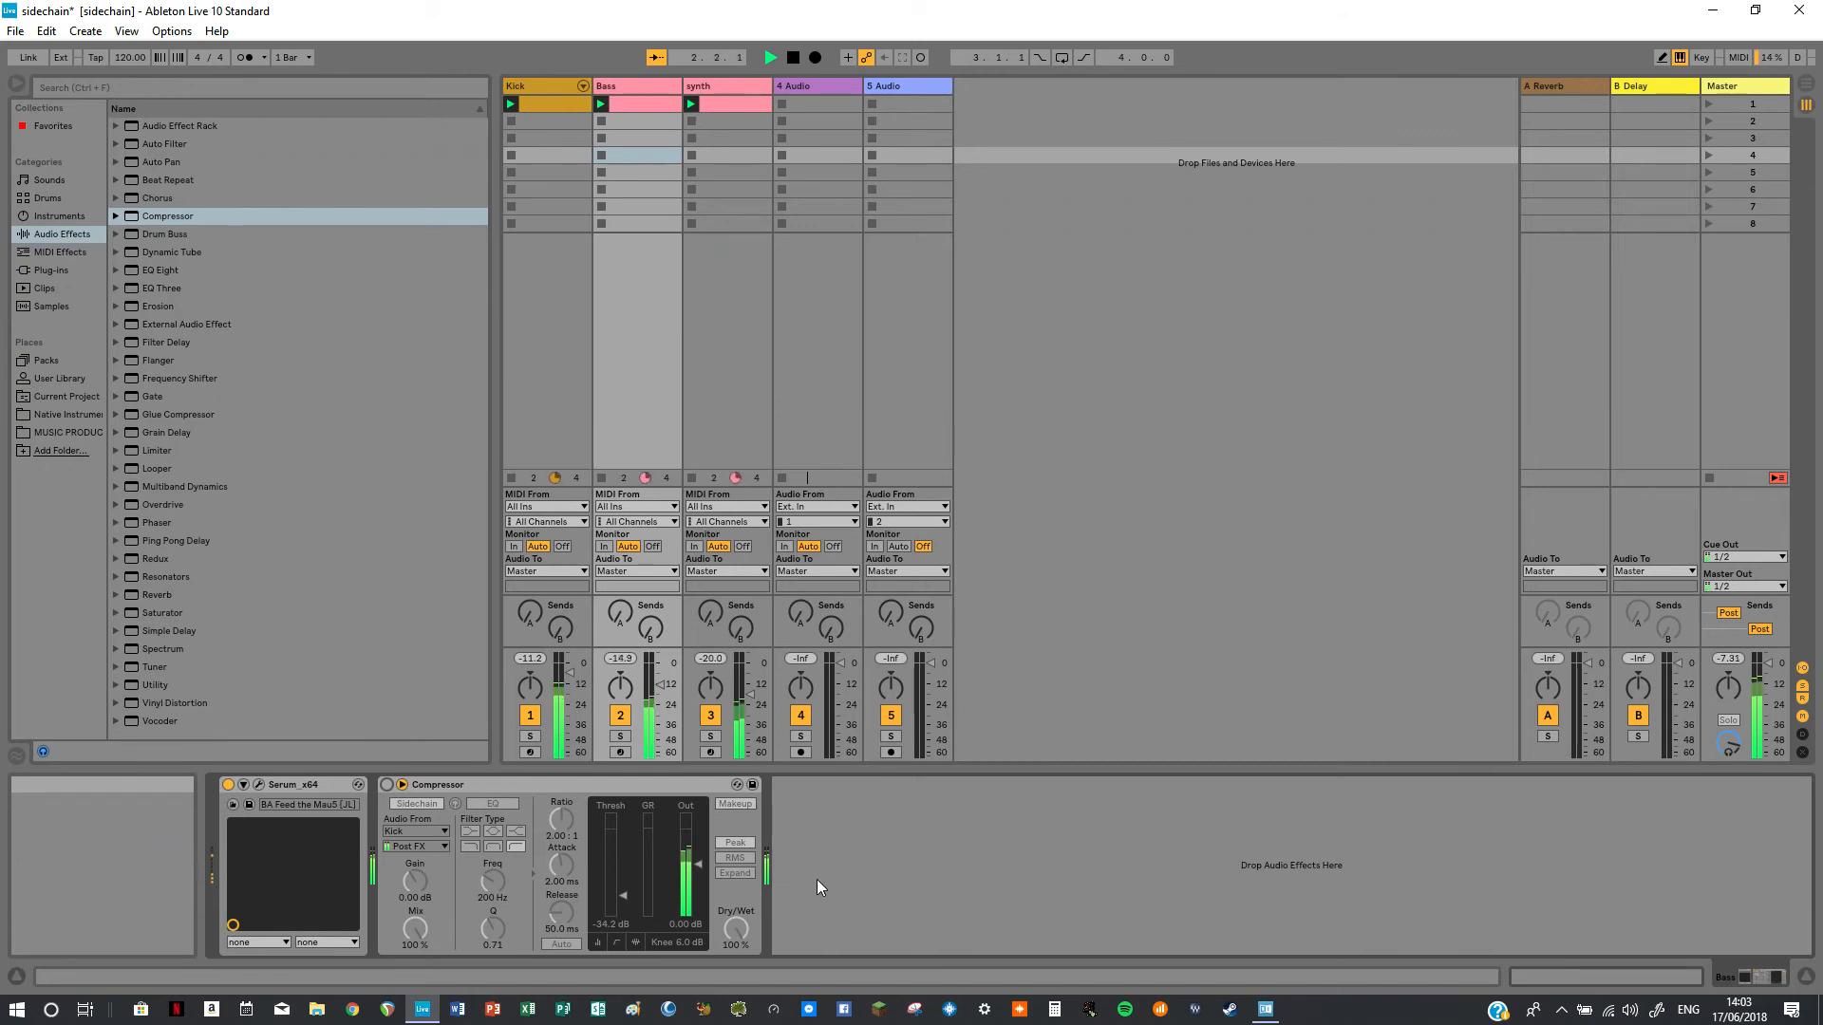
left_click(386, 785)
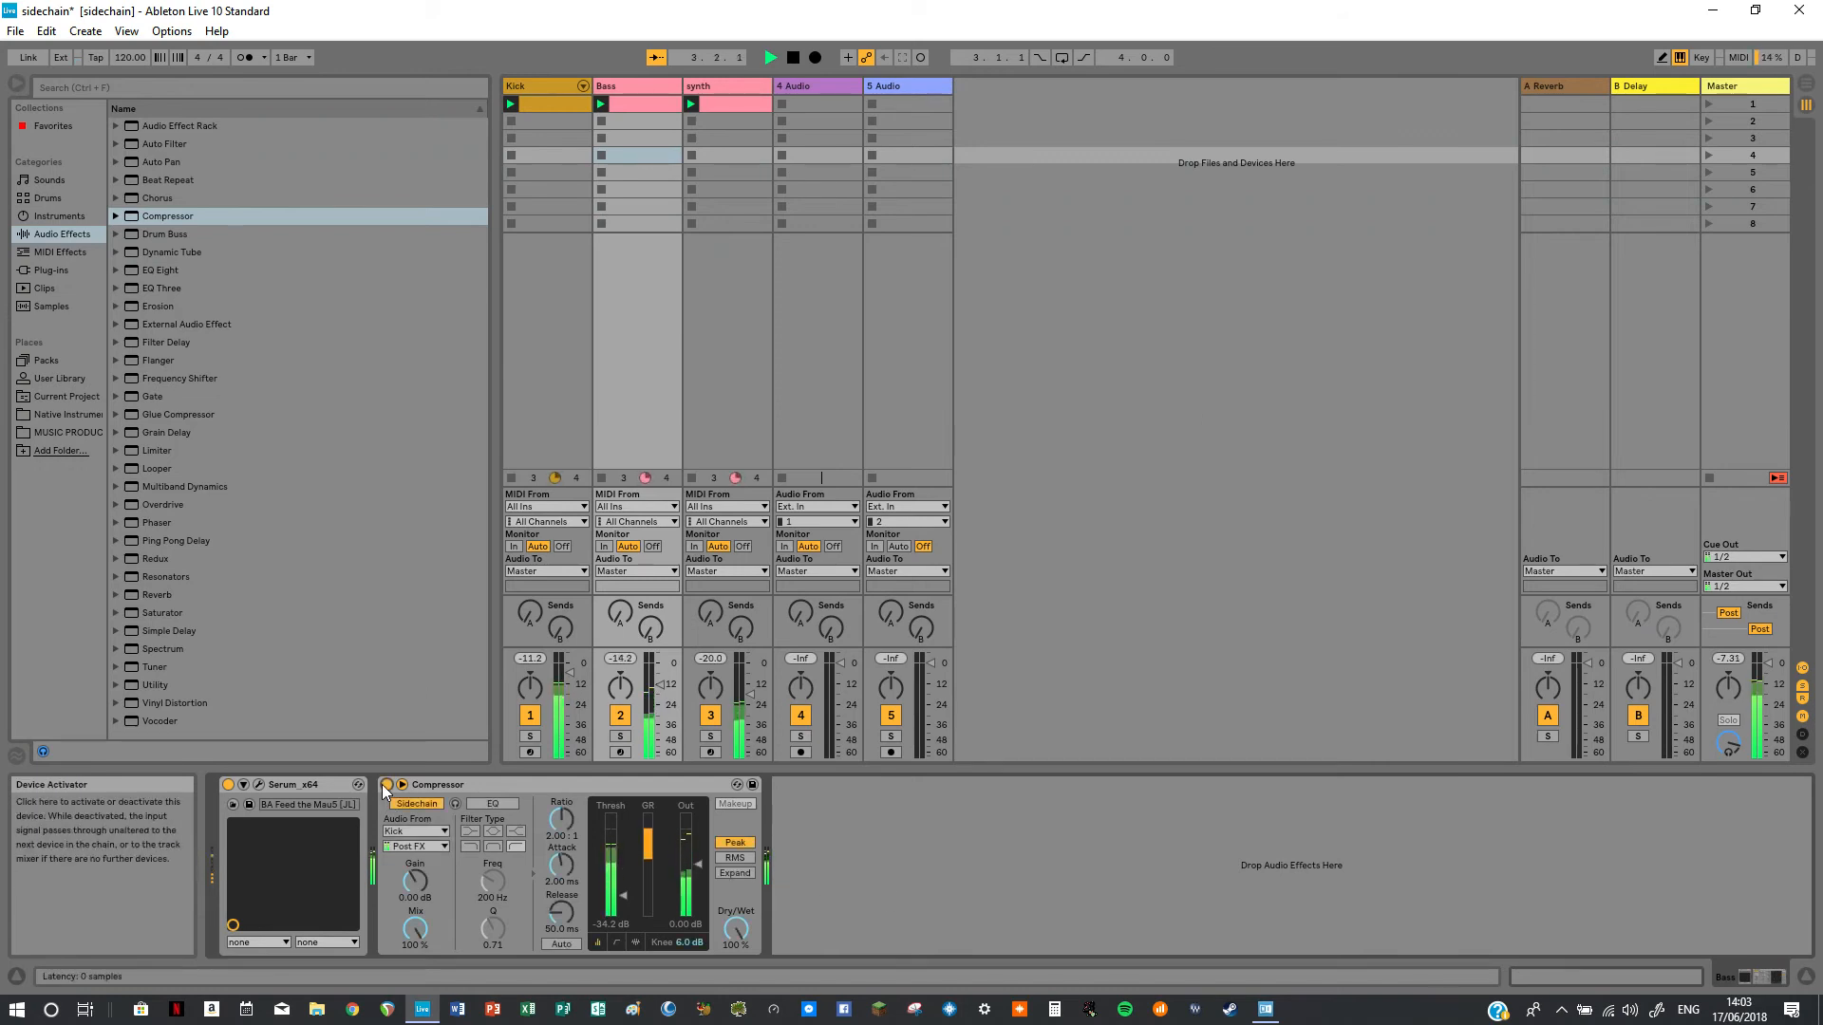
left_click(732, 89)
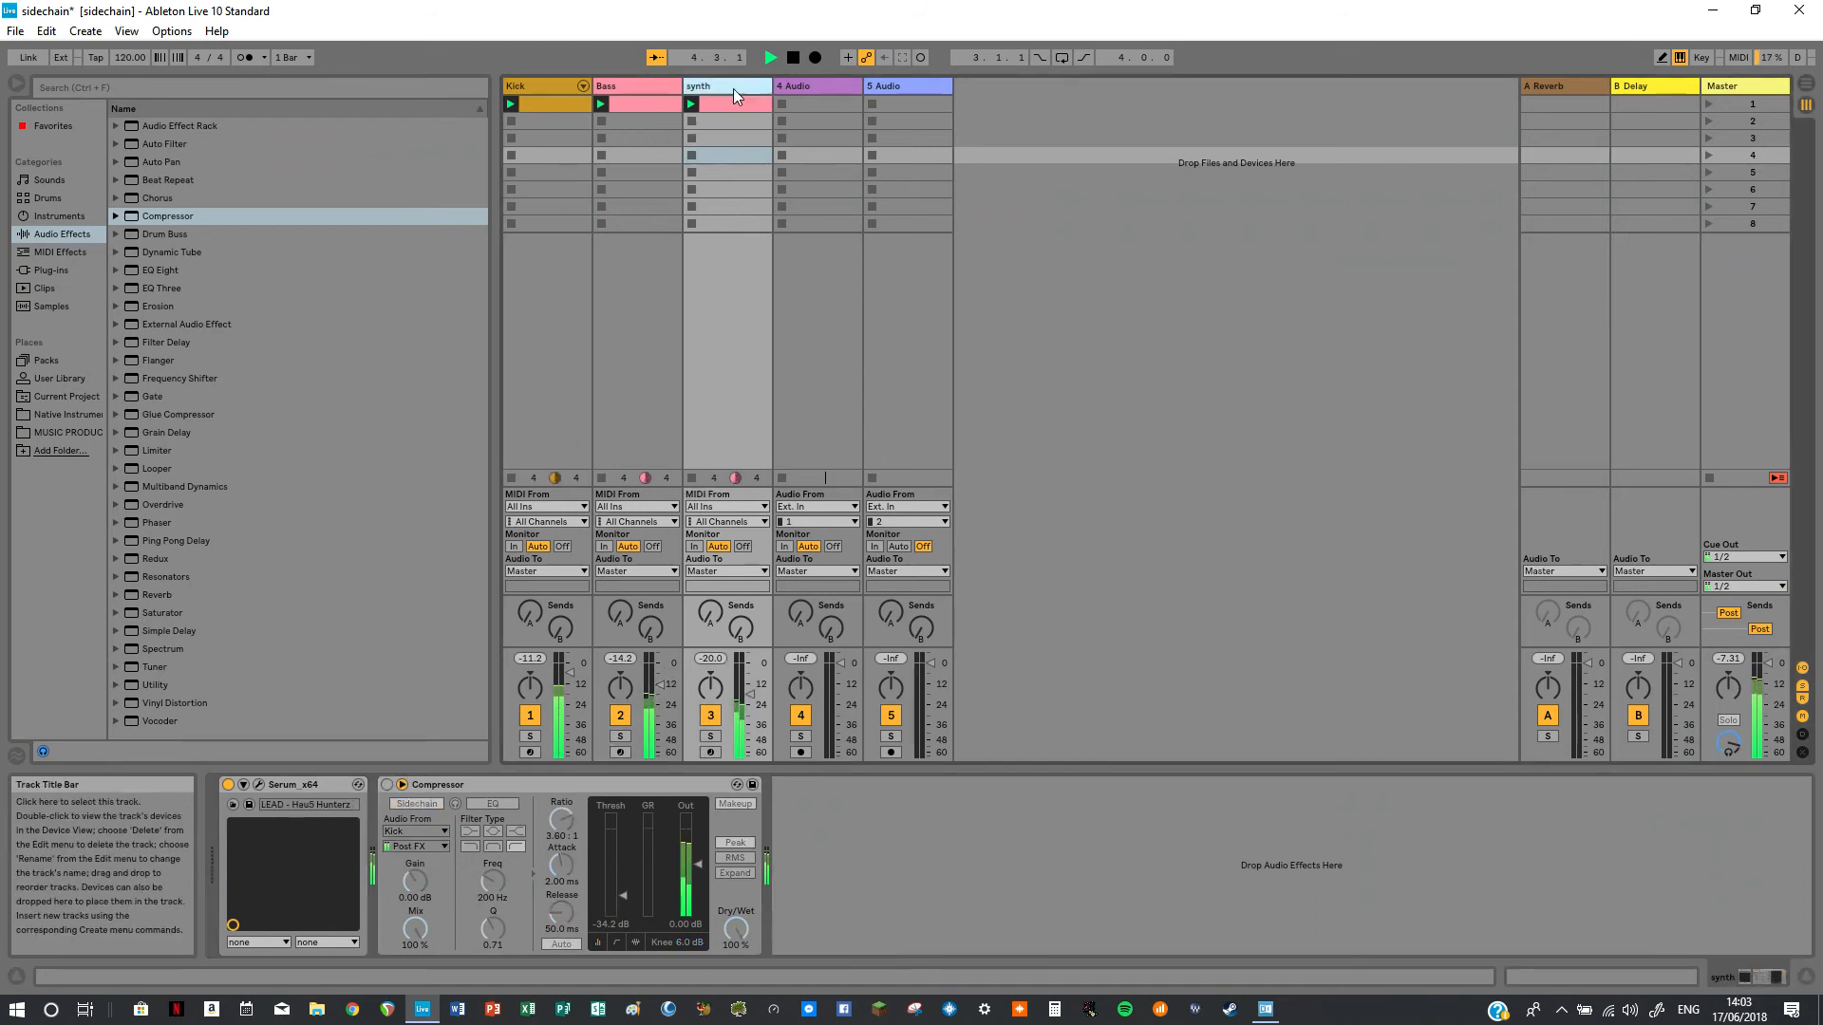
left_click(386, 785)
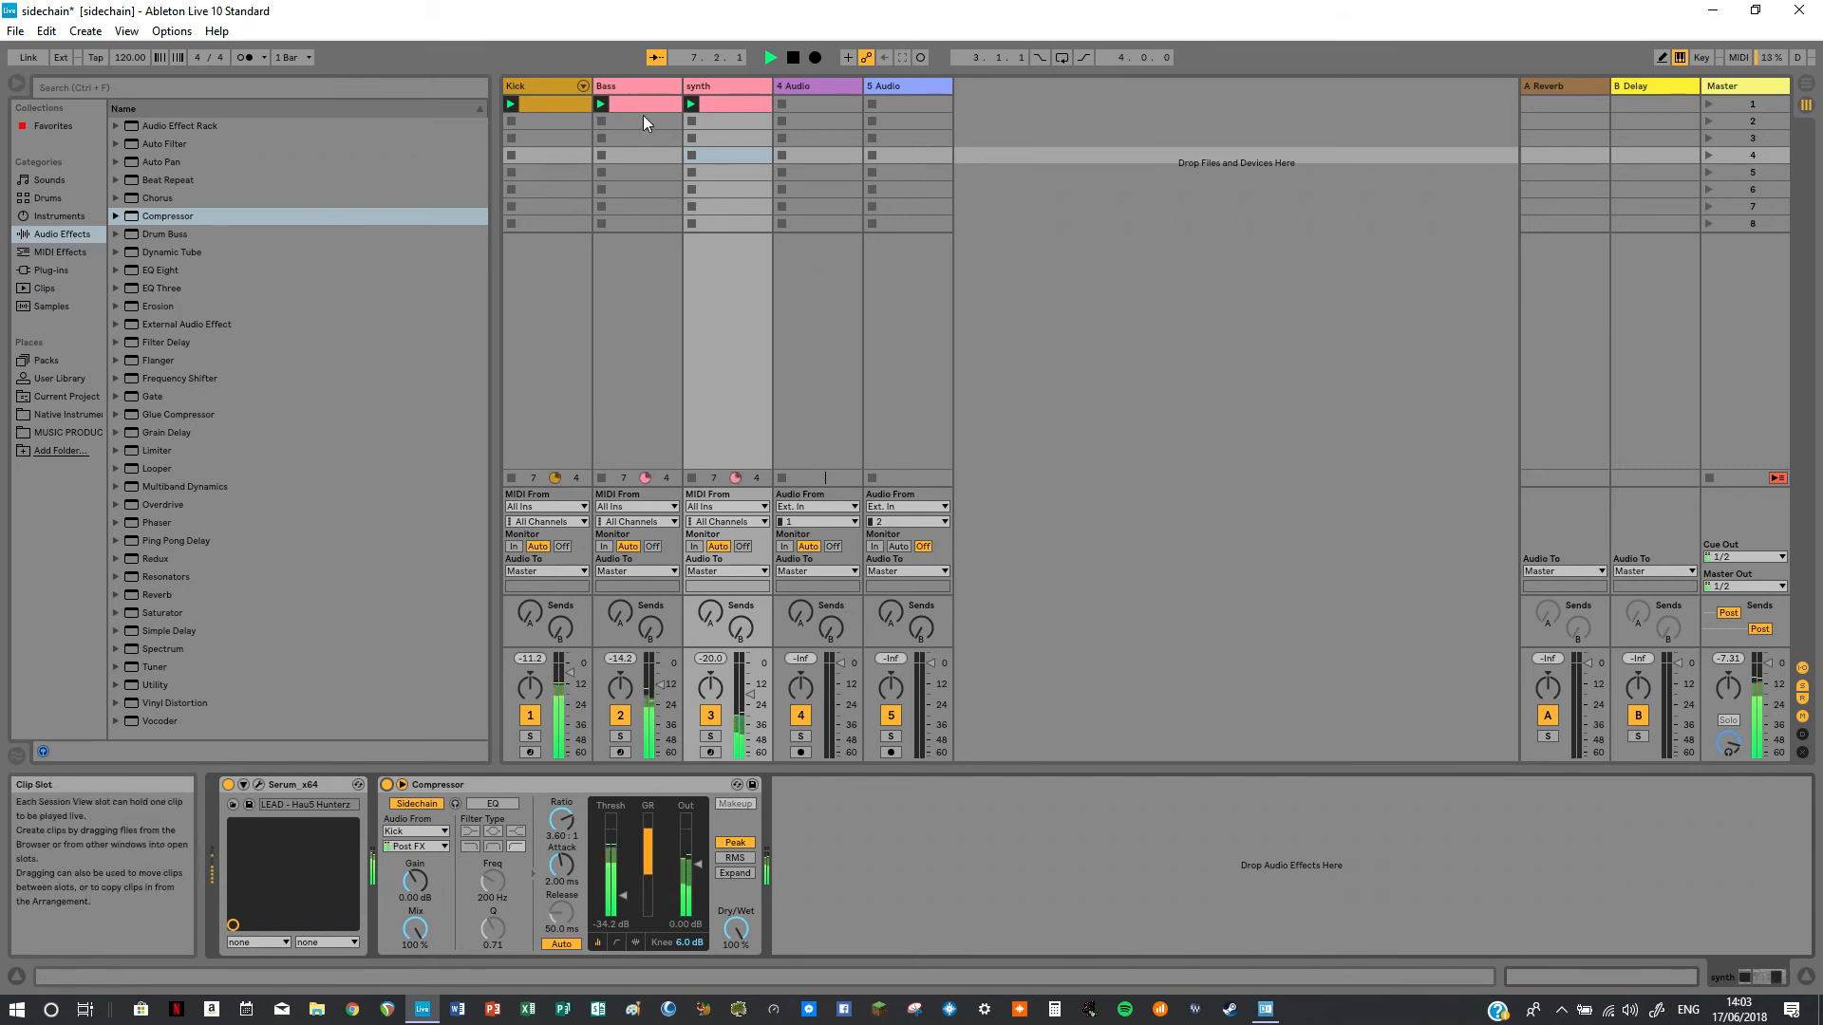
key("space")
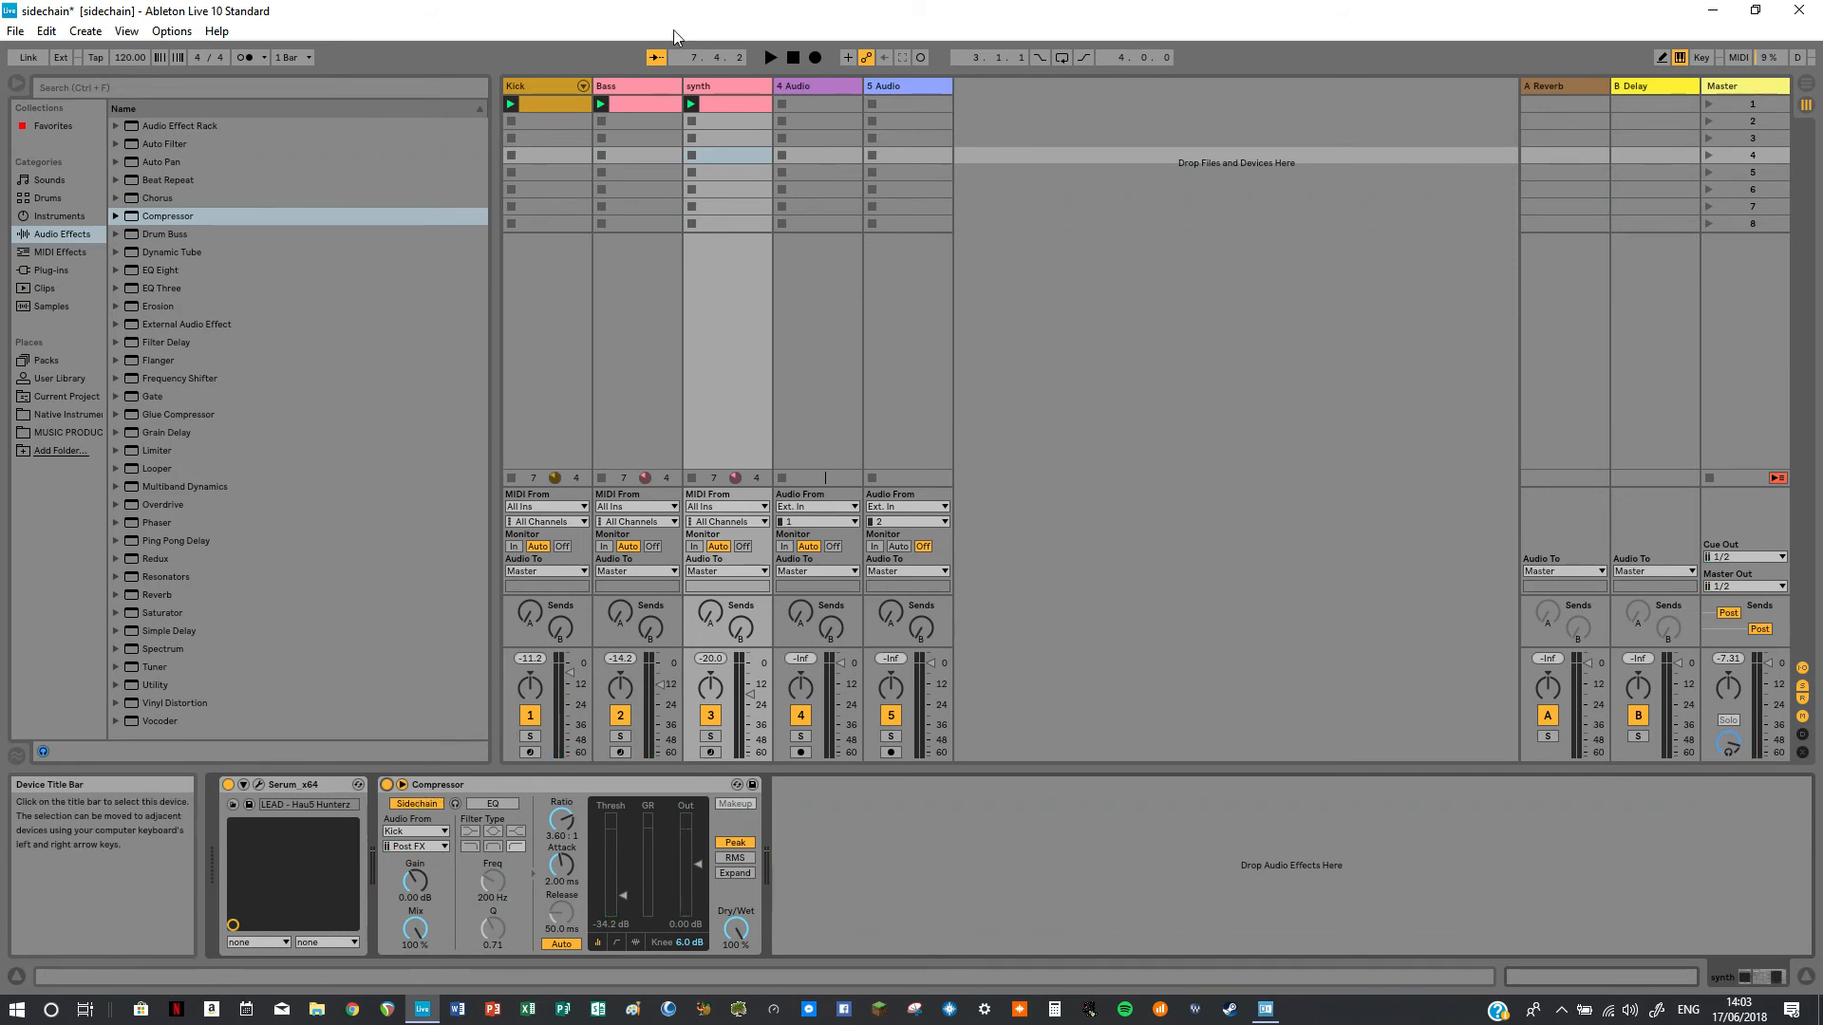
Solo the Bass track and play it briefly with its Compressor bypassed.
left_click(615, 88)
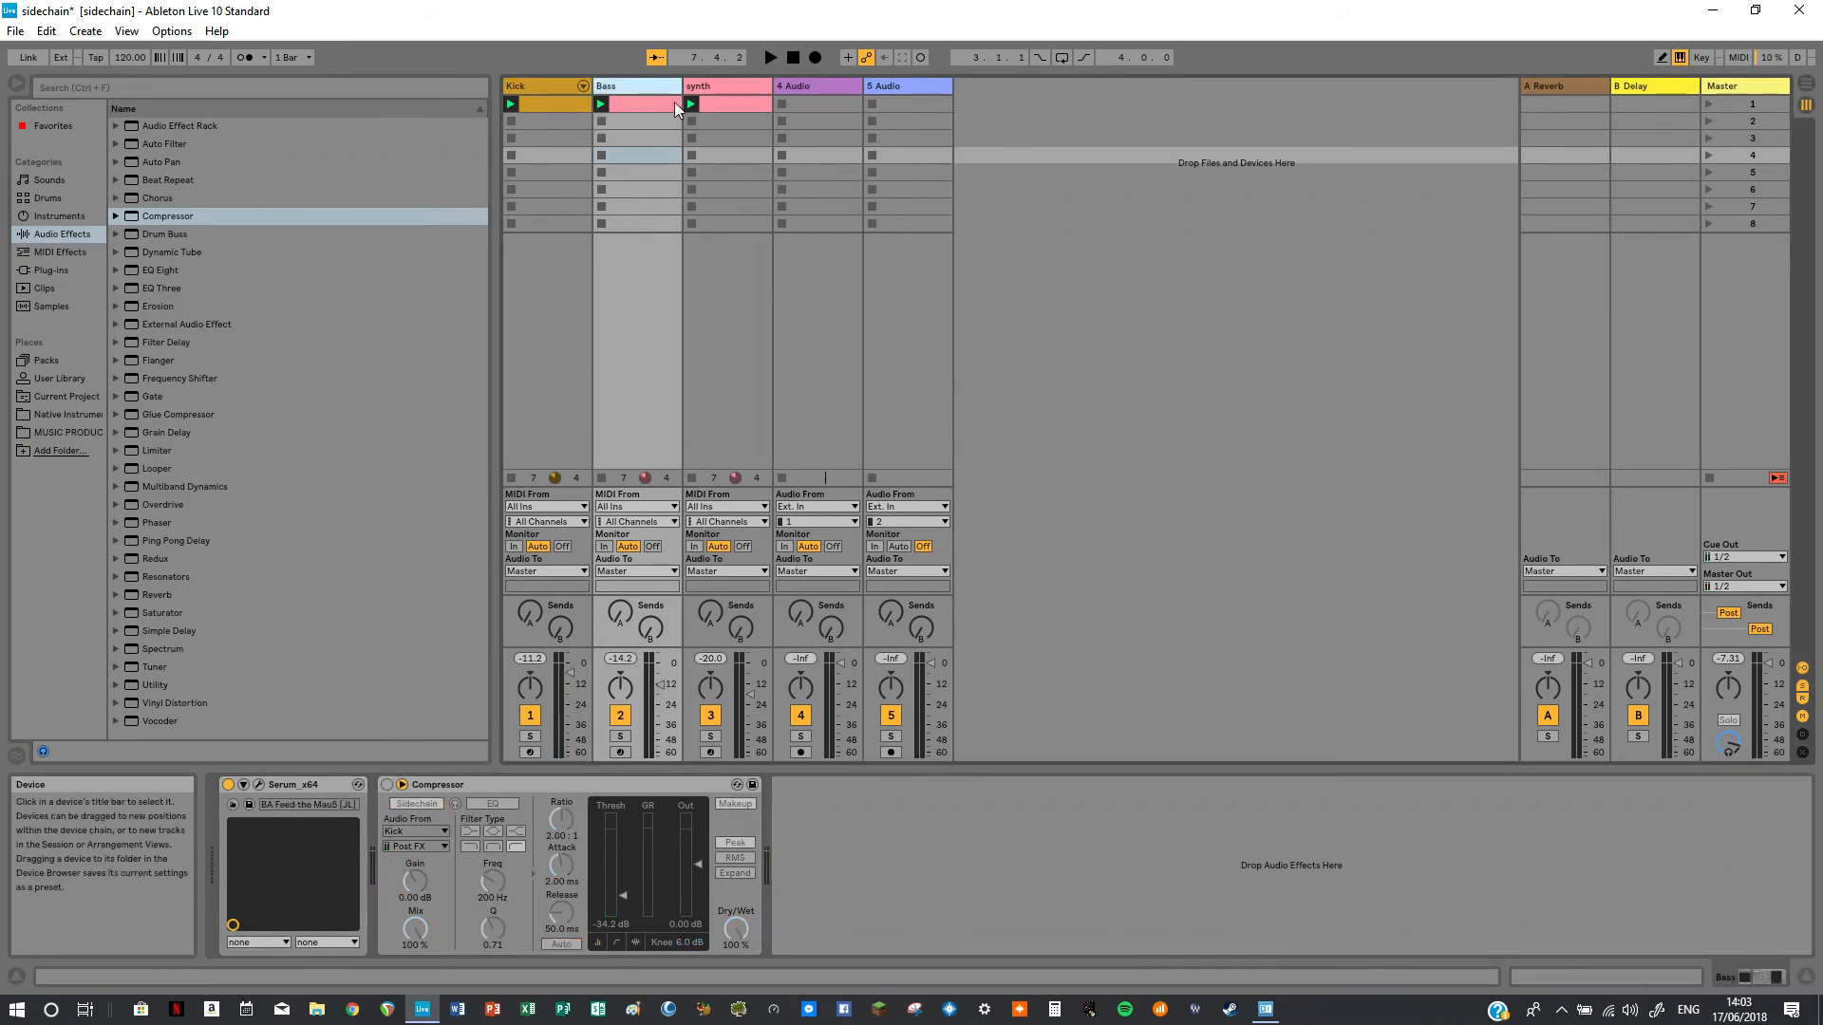
key("Right")
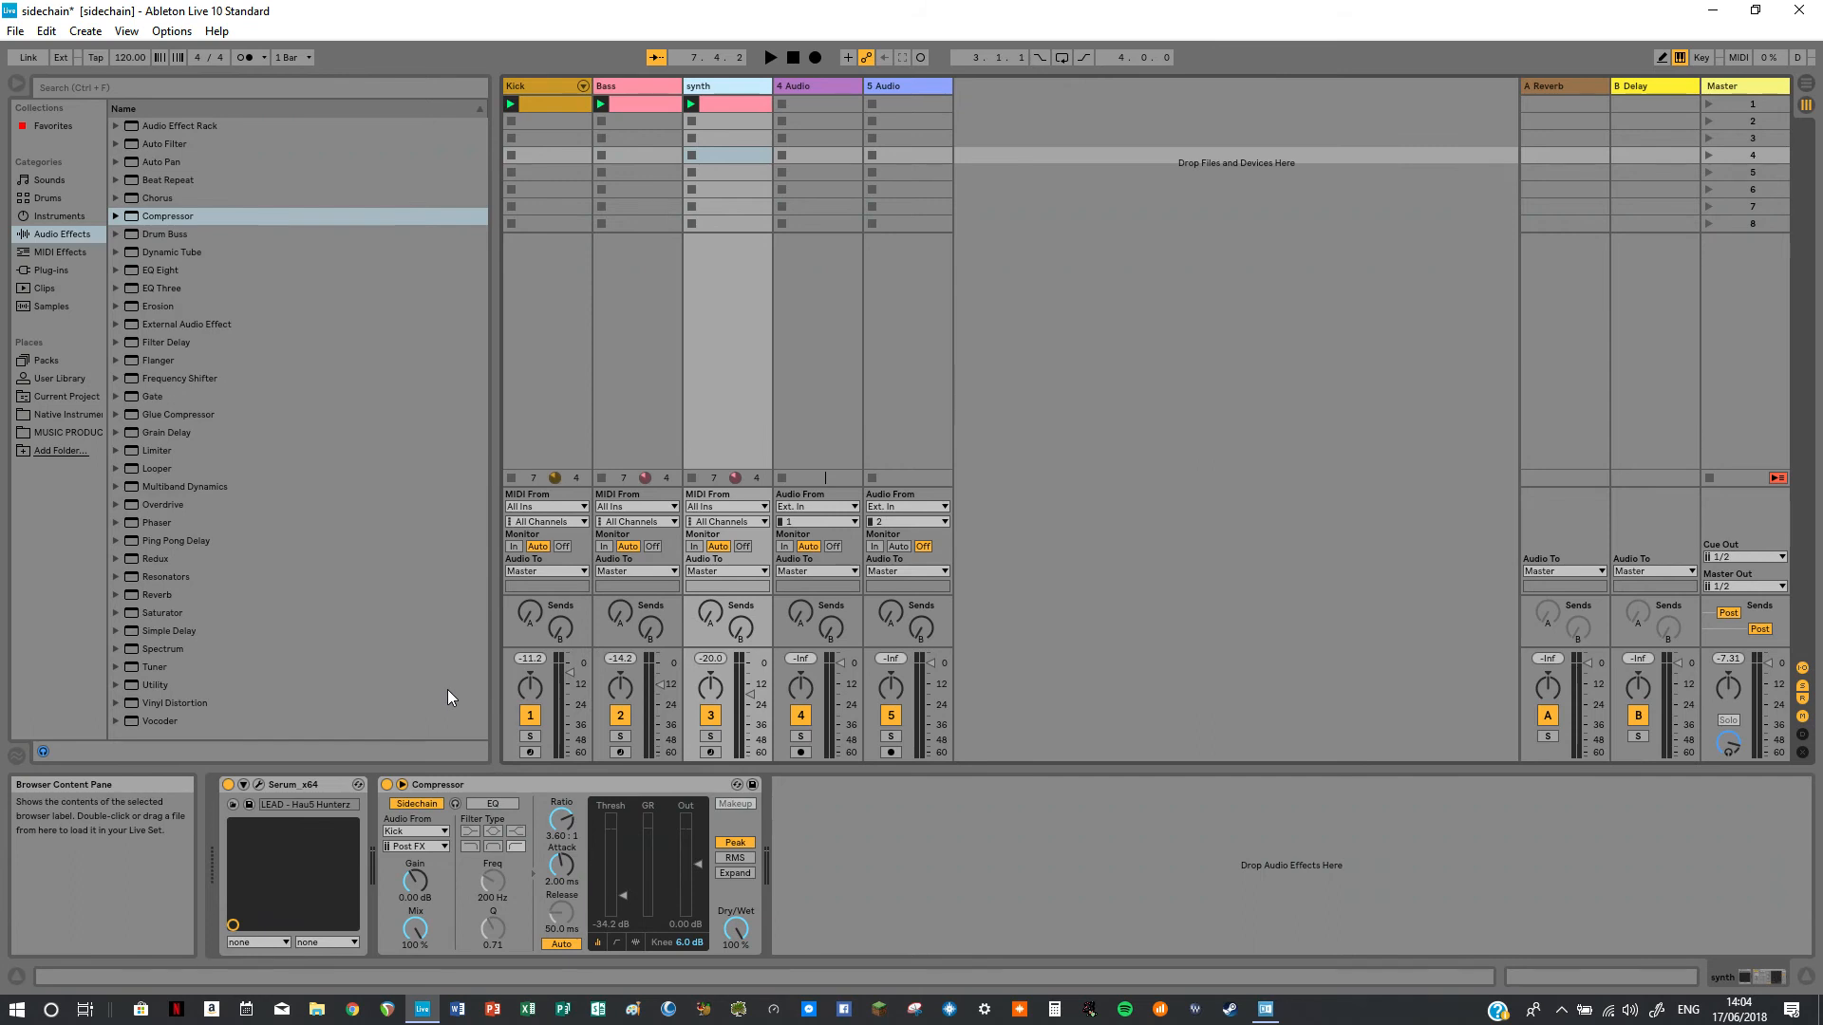
left_click(632, 87)
left_click(620, 737)
key("space")
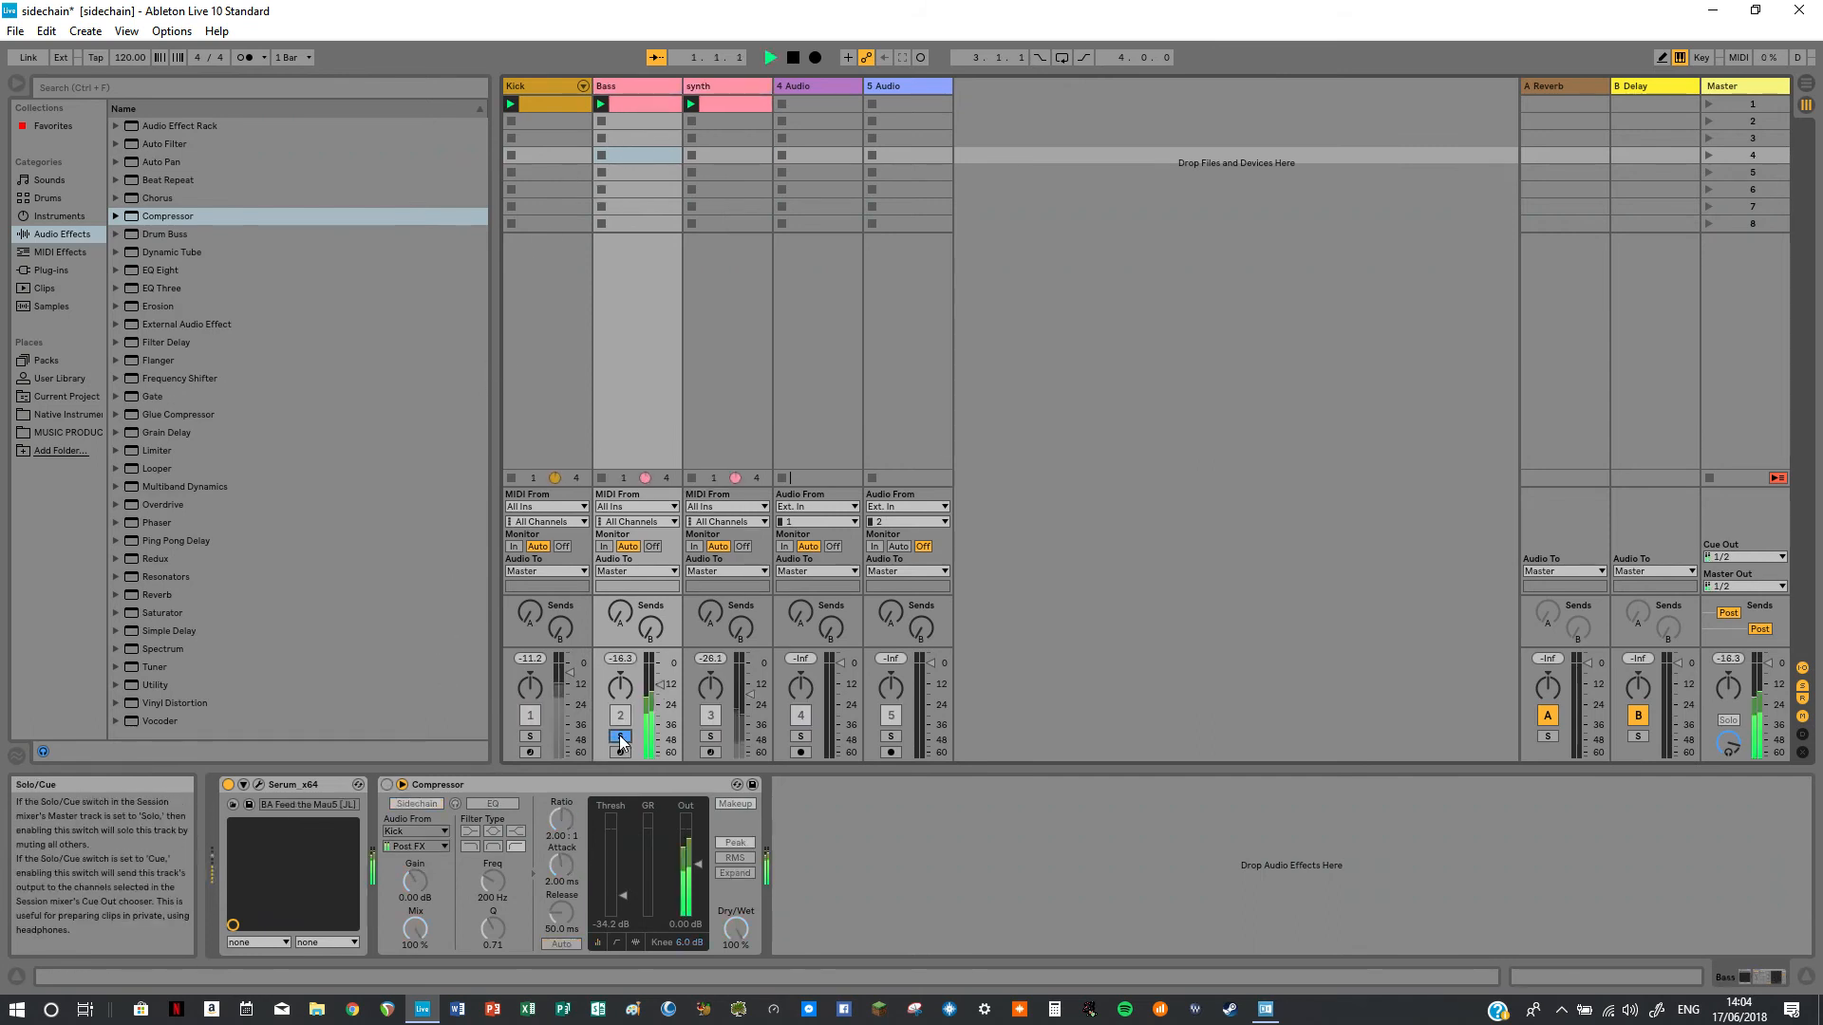
key("space")
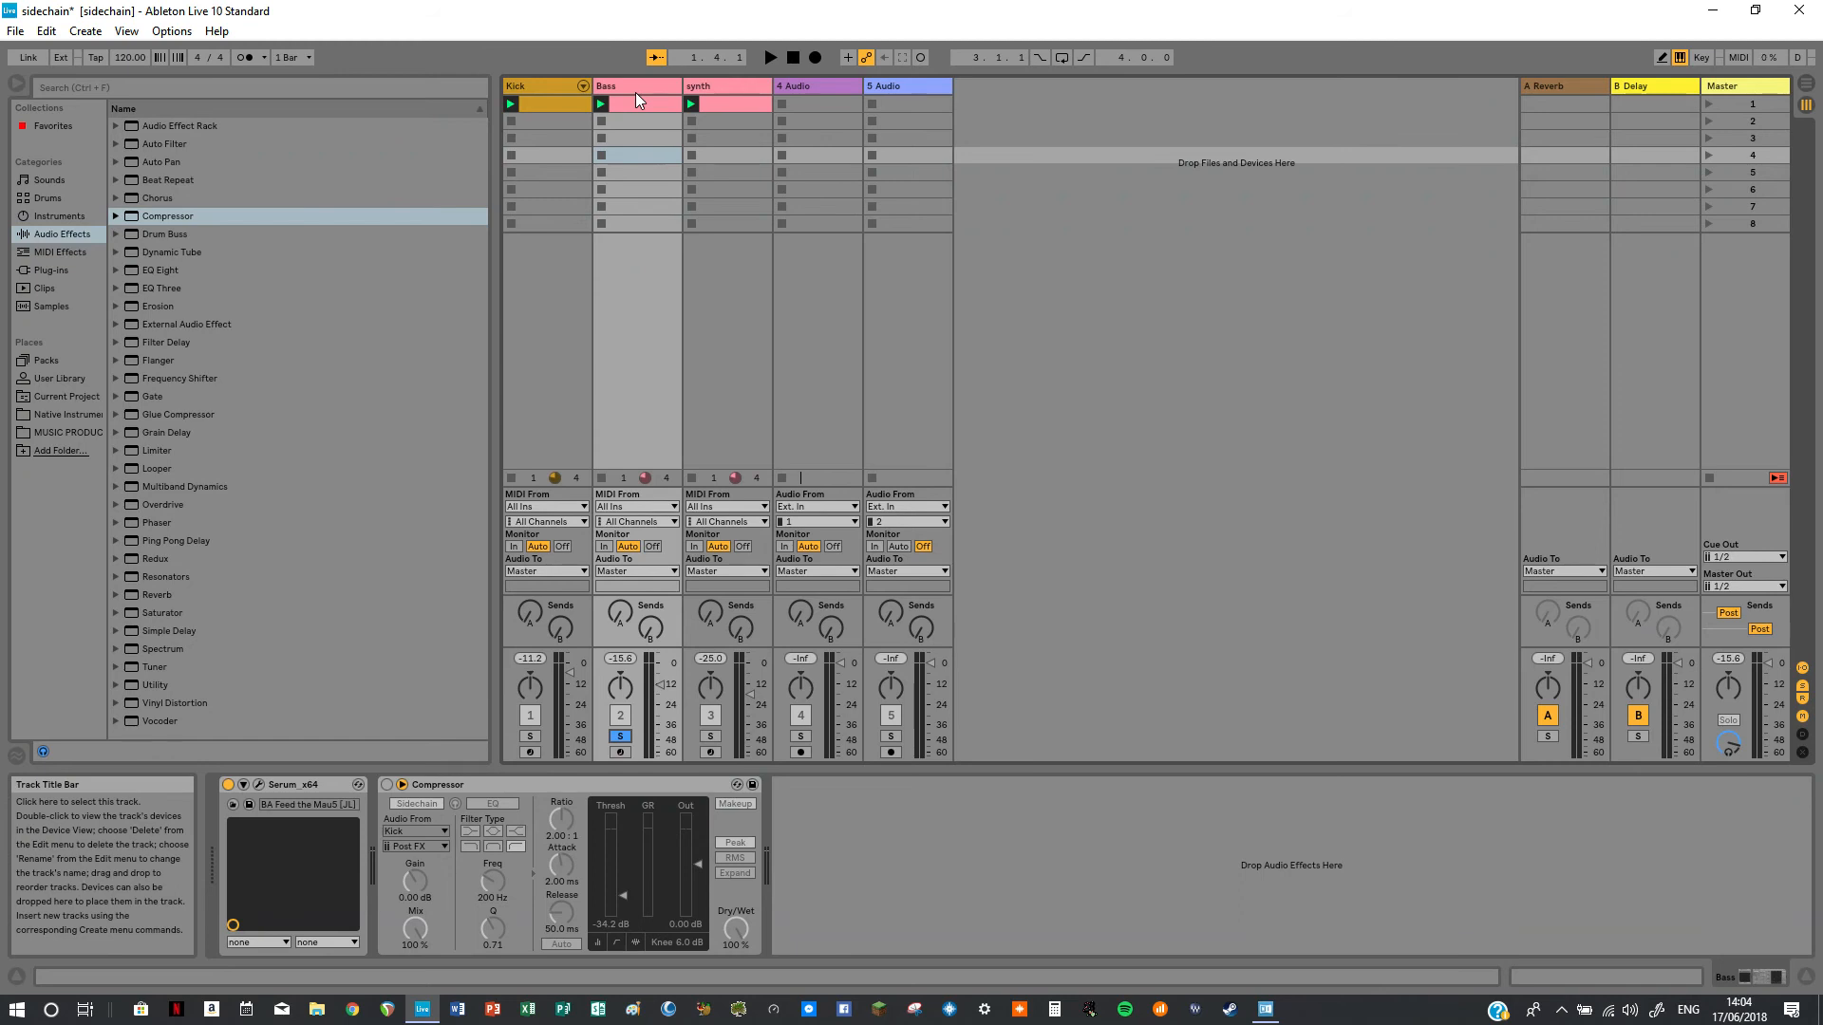
Solo the synth track with its Compressor bypassed, play it briefly, and select the Bass track.
left_click(754, 84)
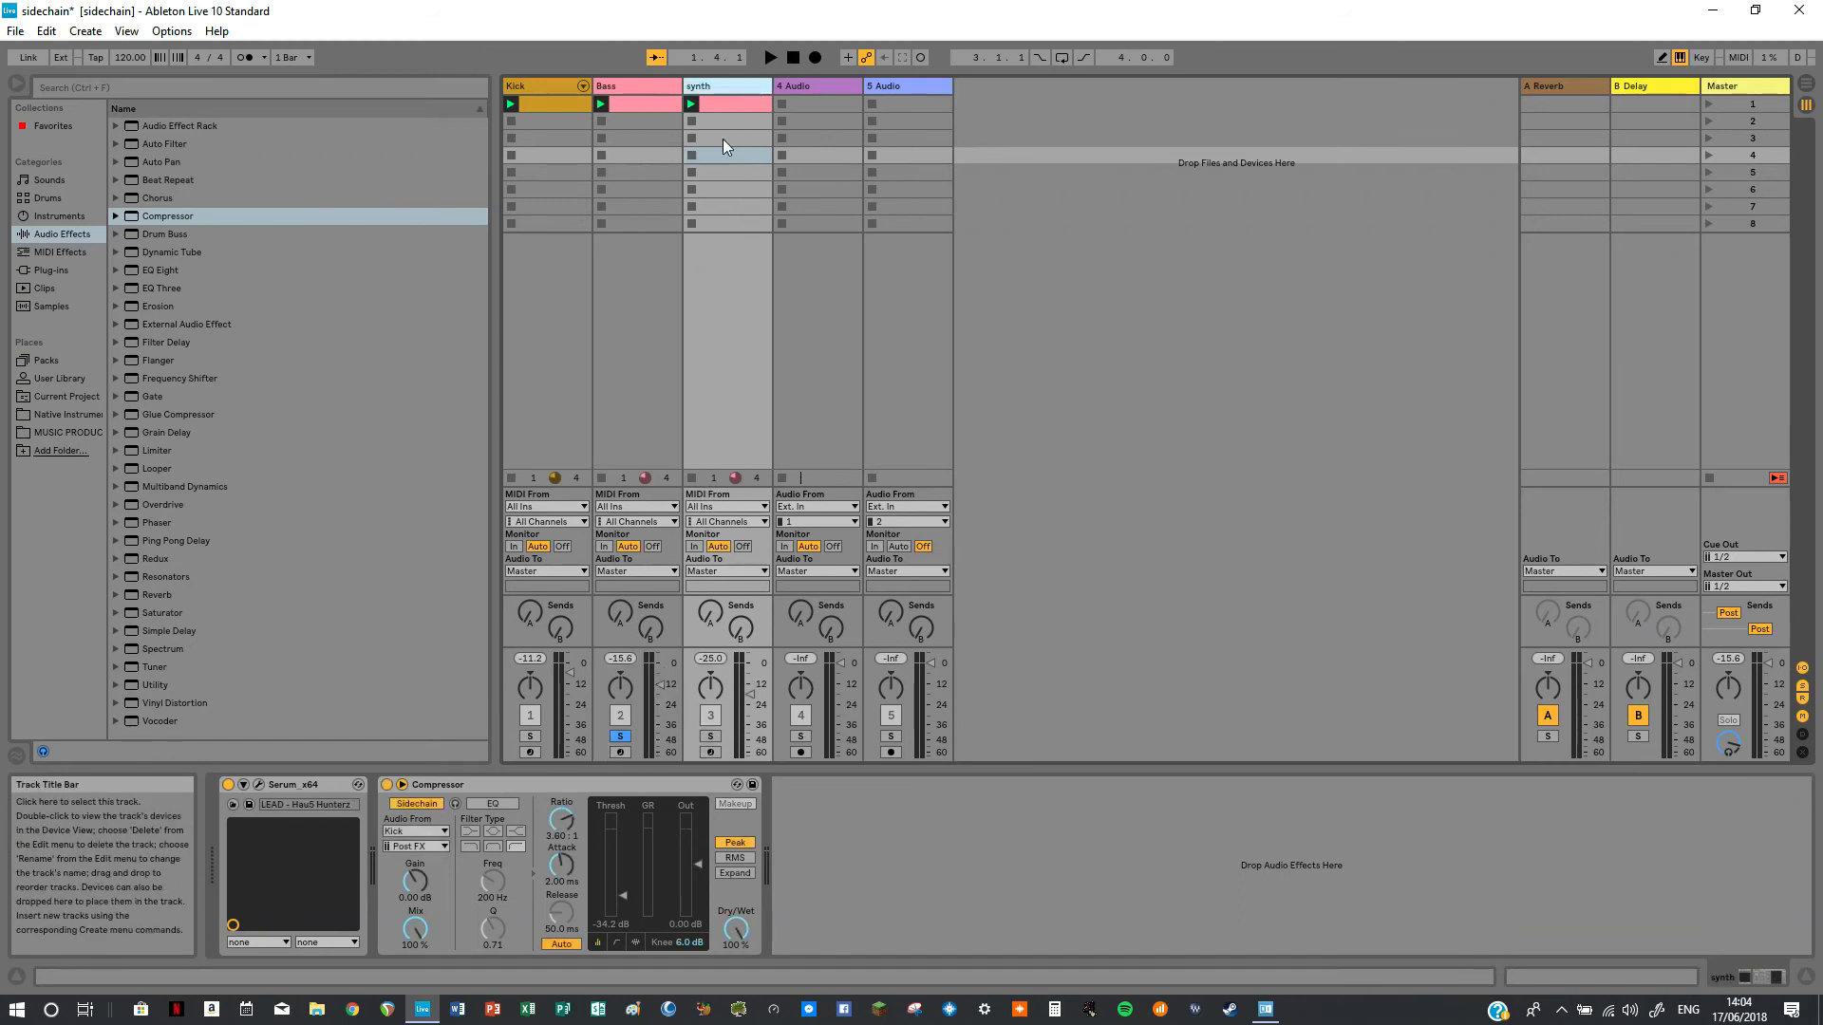
left_click(711, 737)
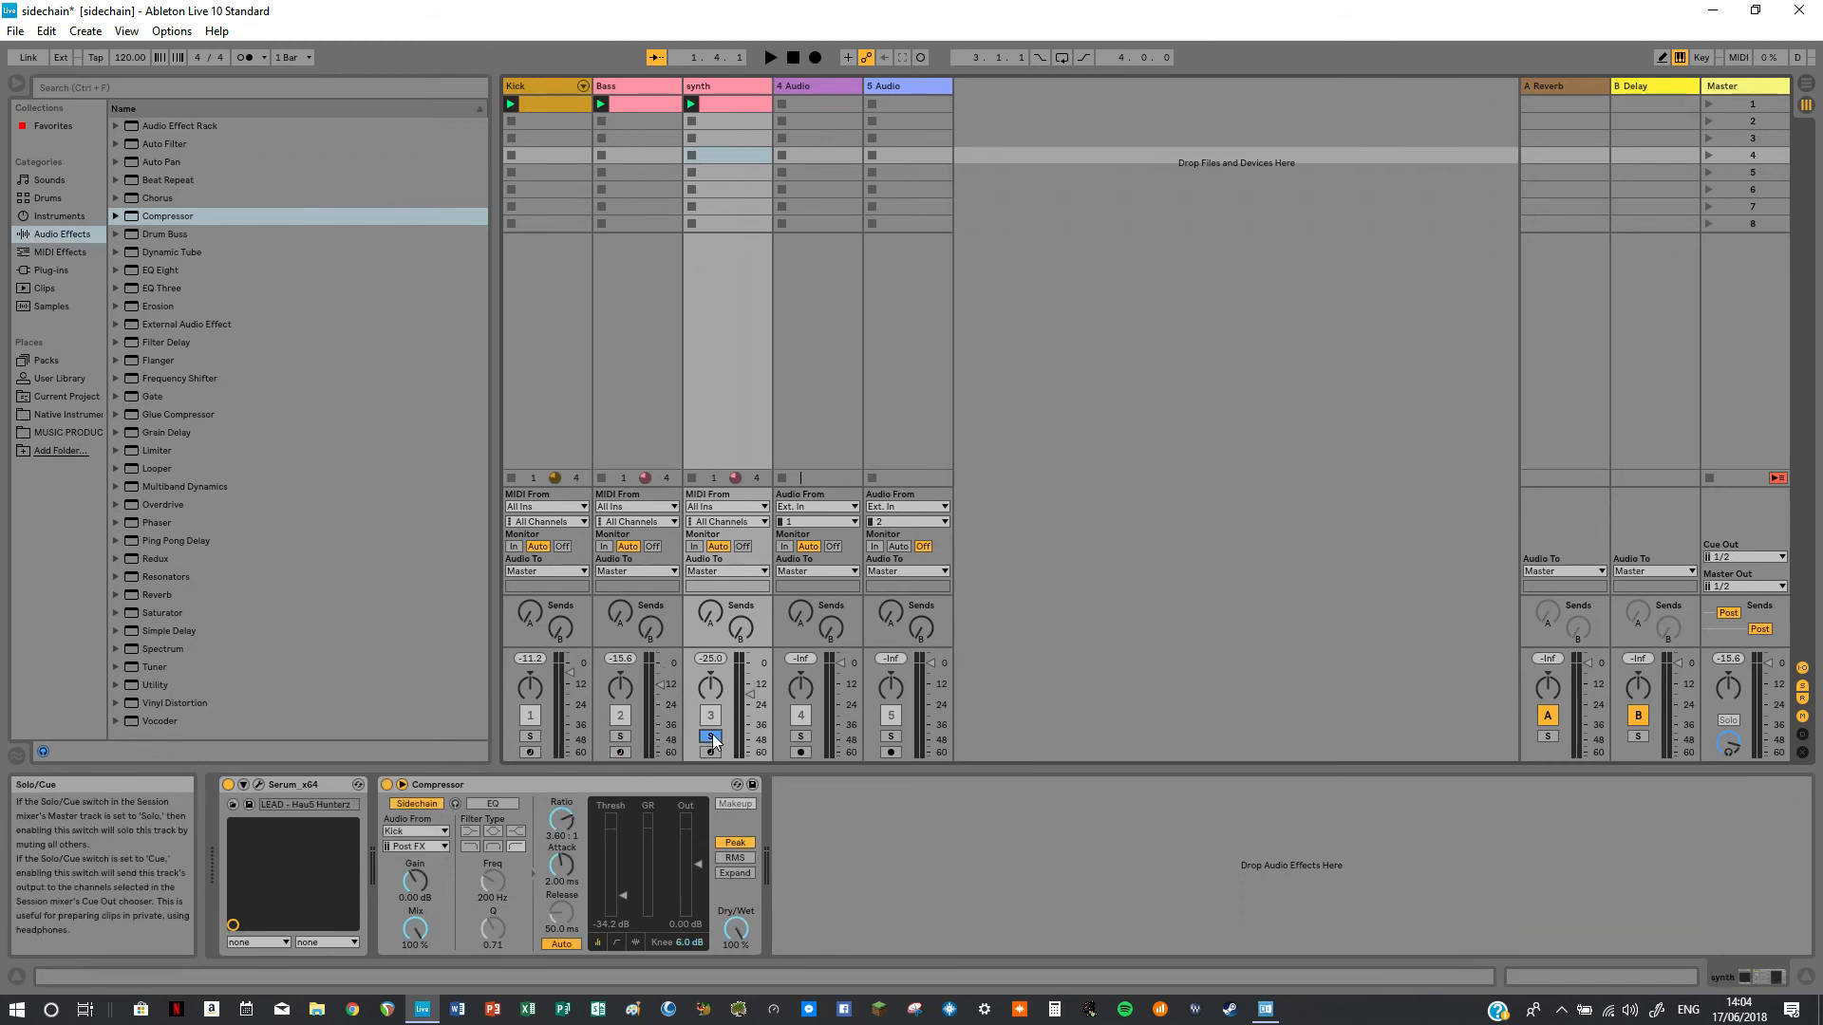
left_click(385, 785)
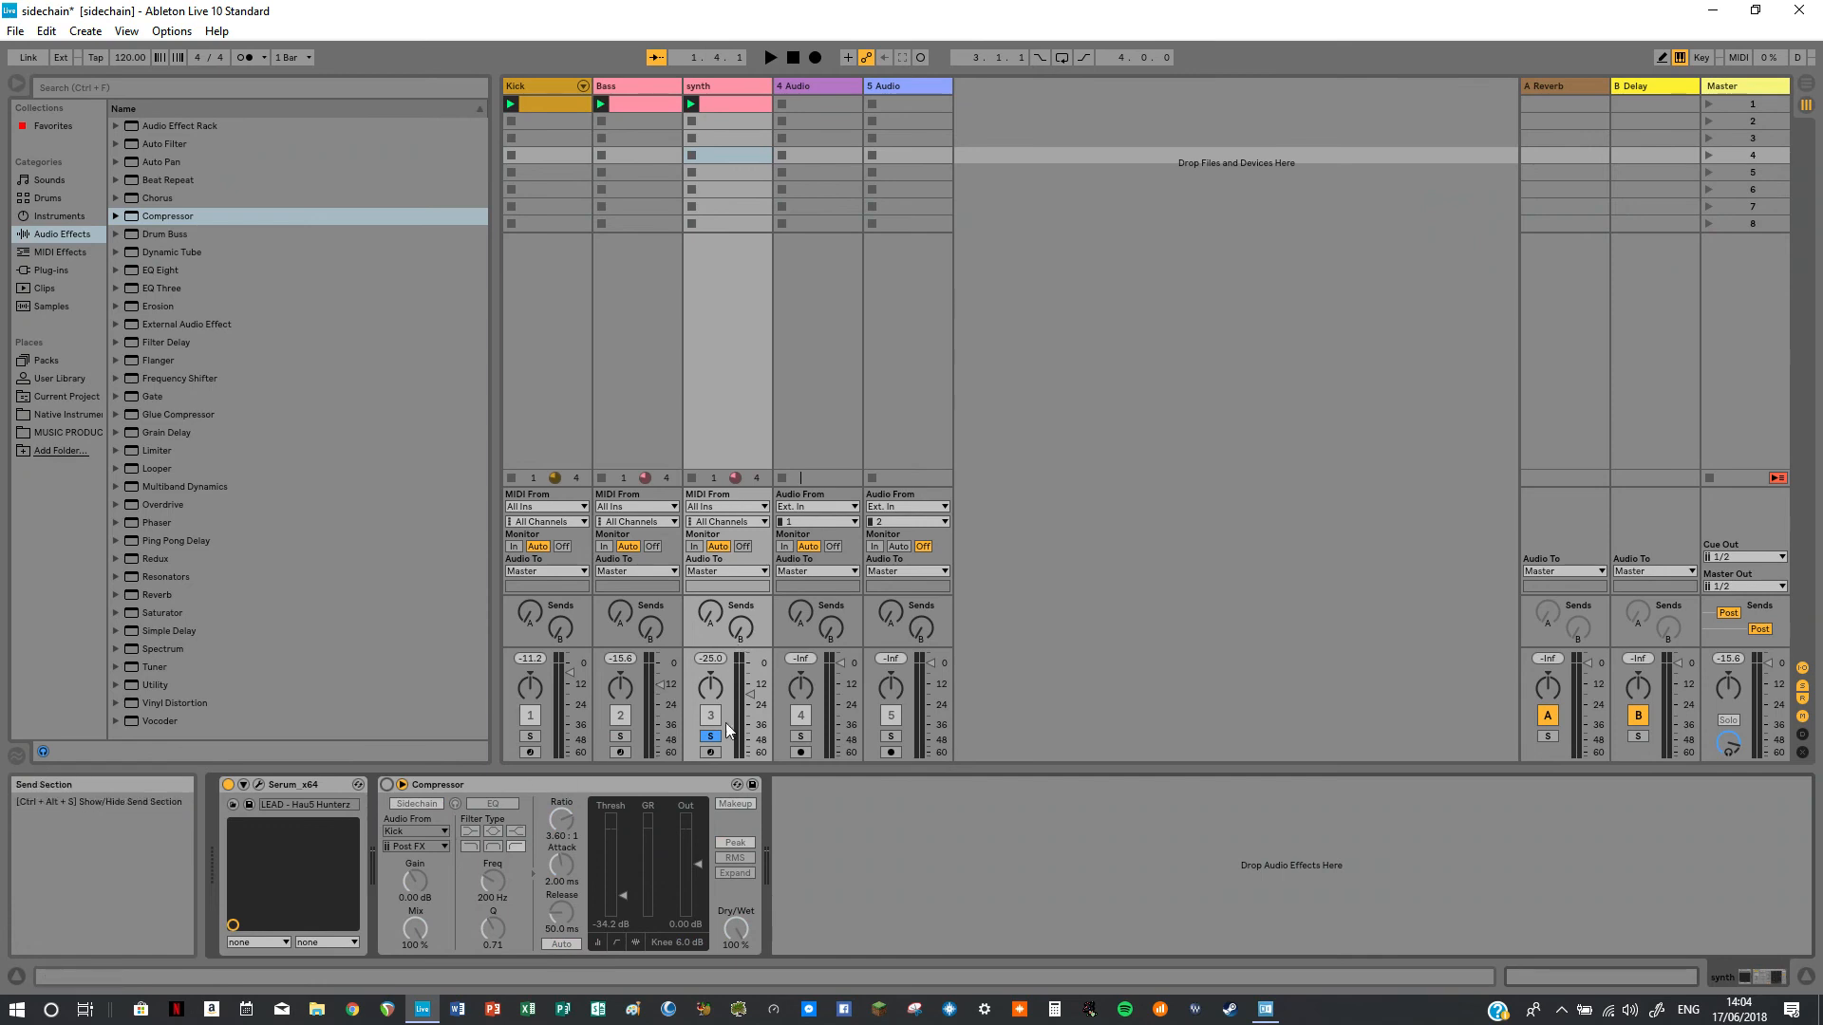
key("space")
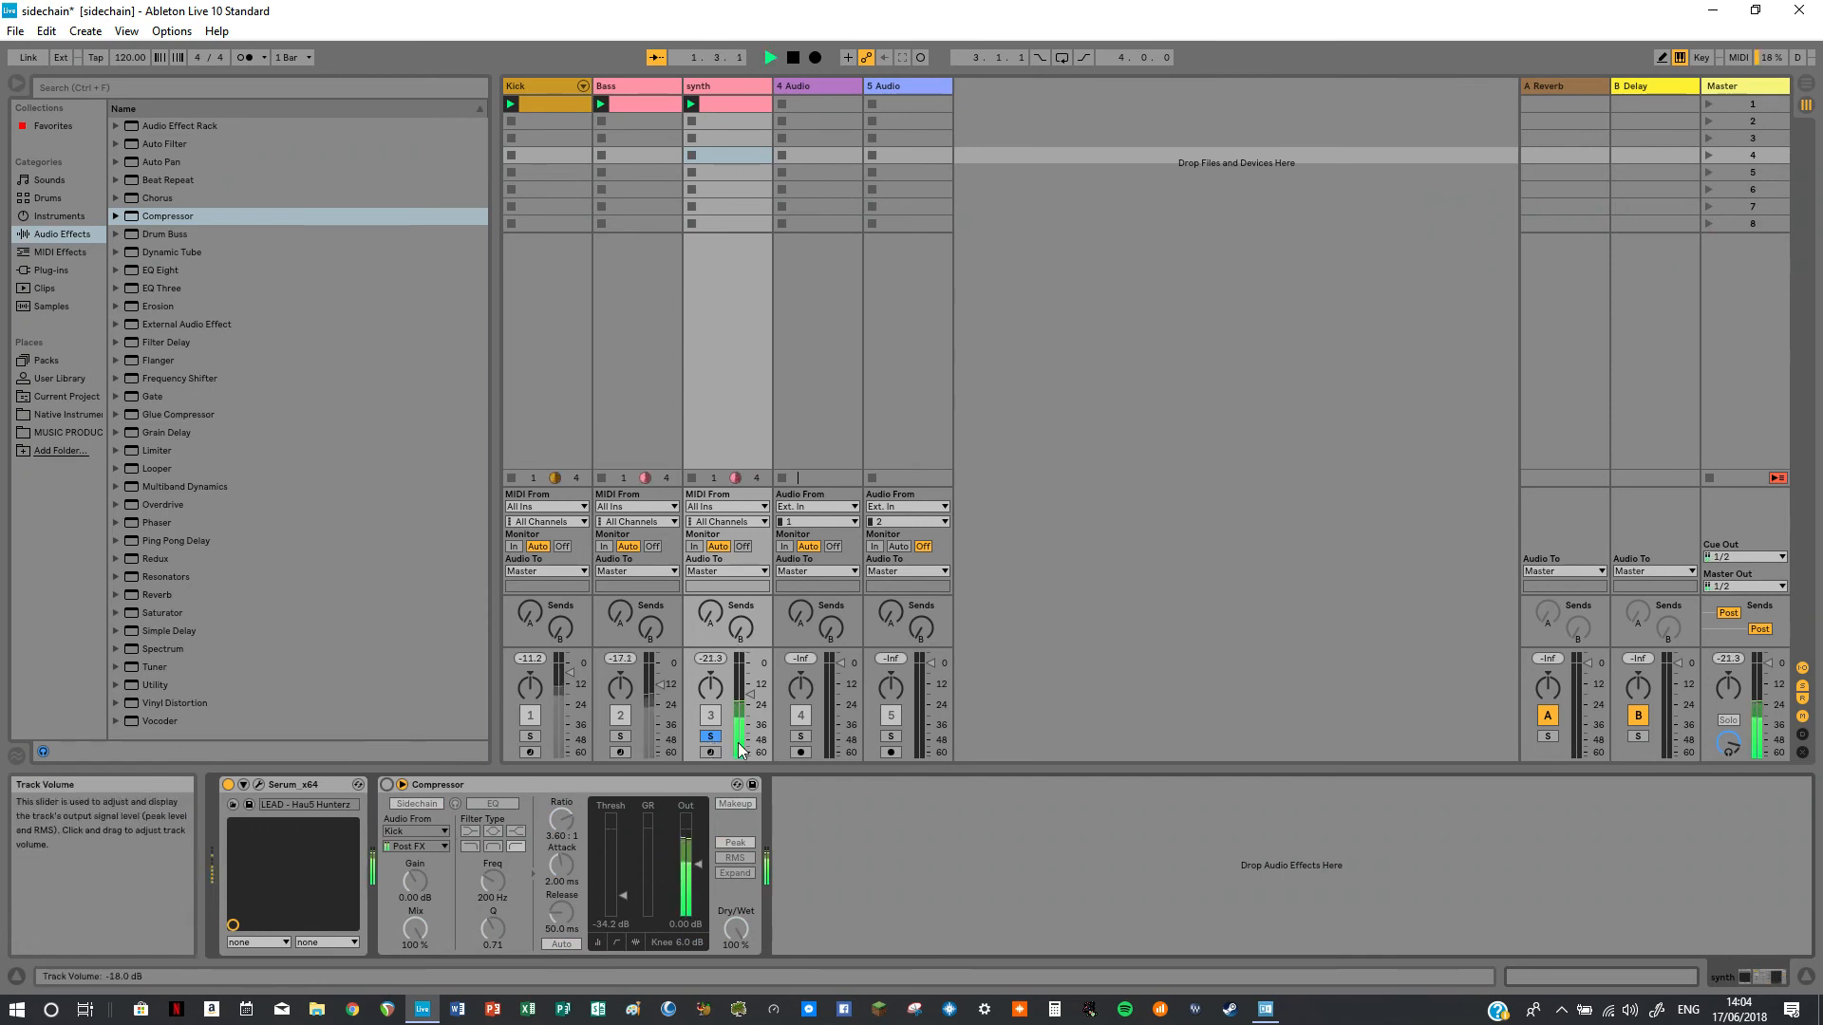
key("space")
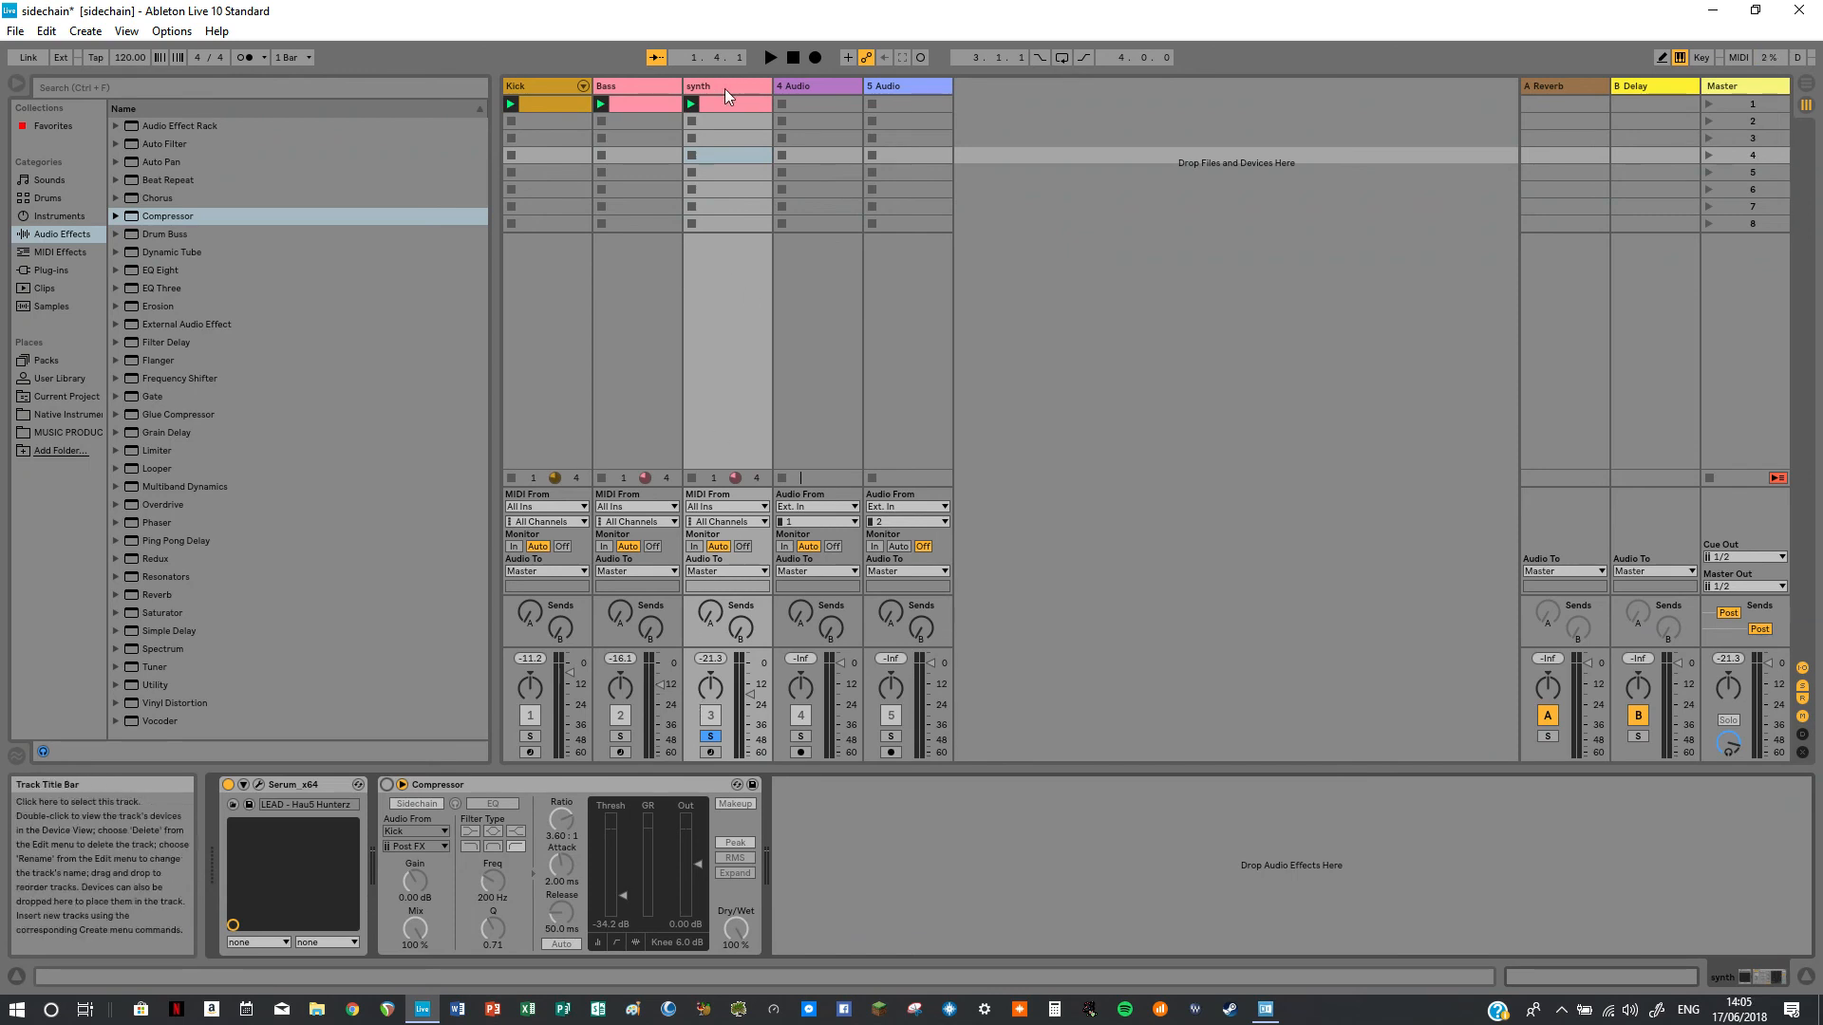
left_click(624, 89)
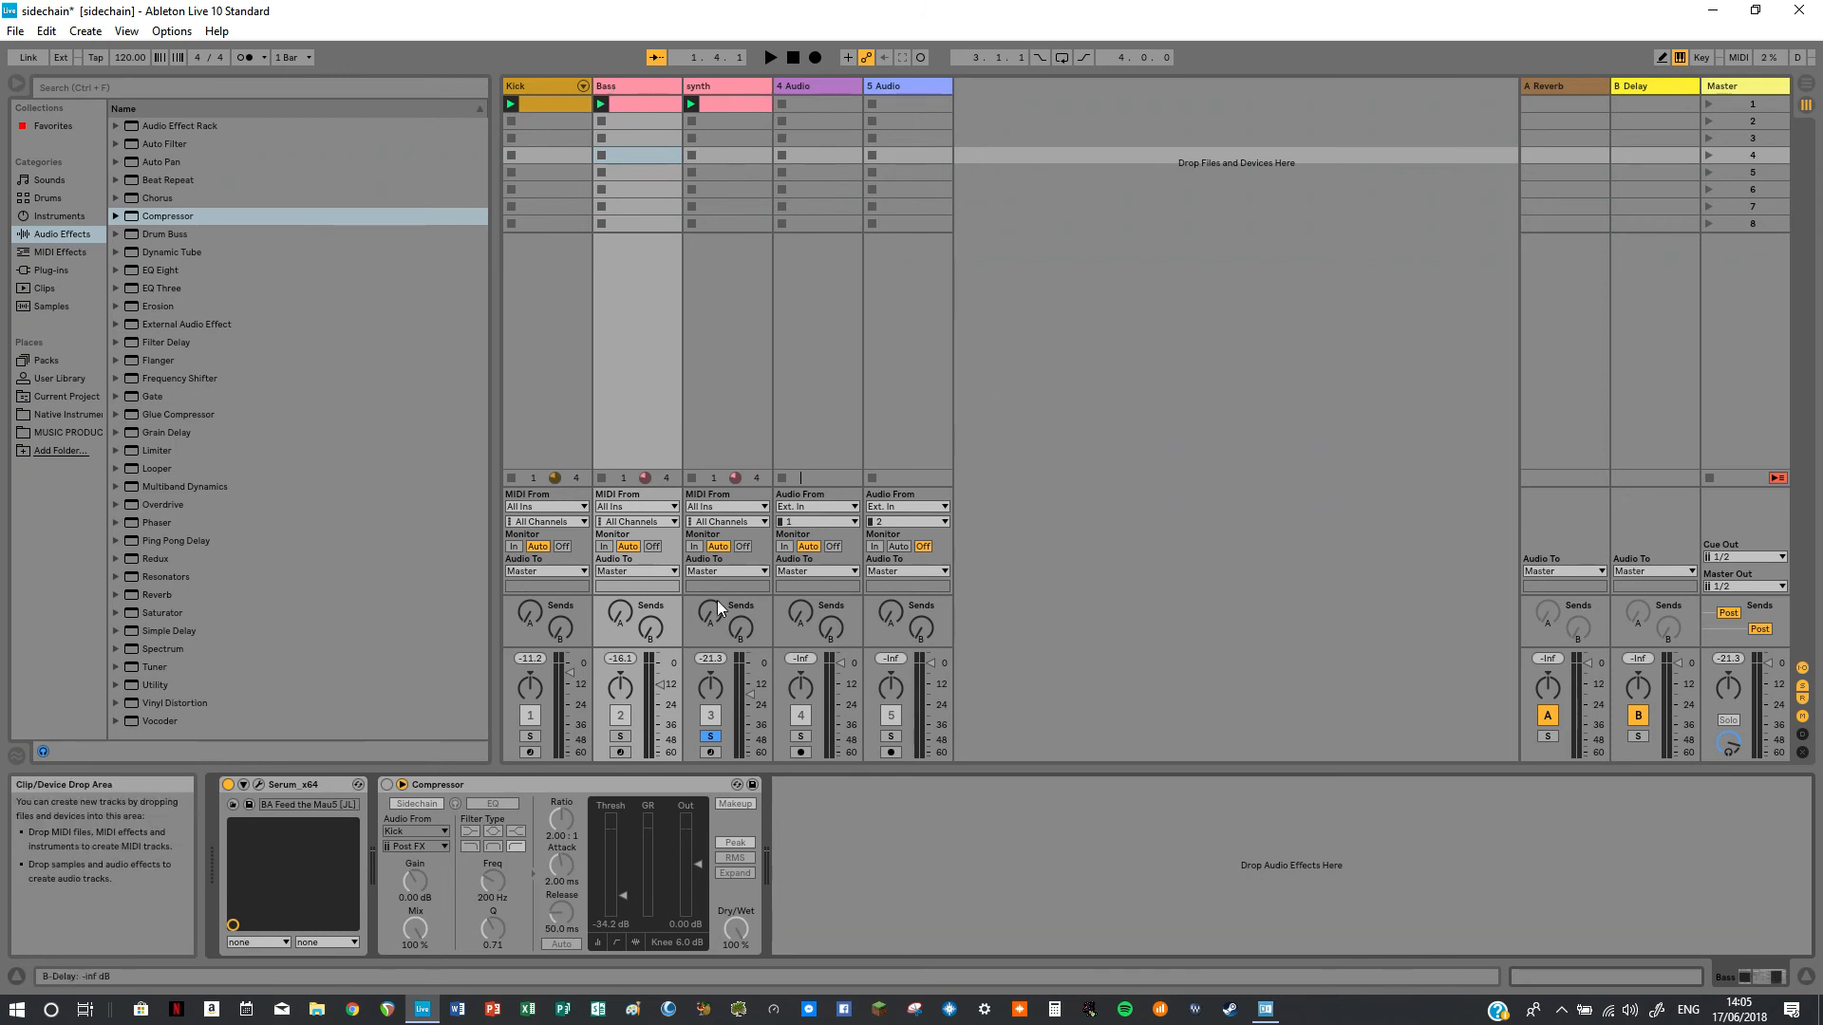
Raise the reverb sends on the Bass and synth tracks and clear the synth solo.
left_click(693, 361)
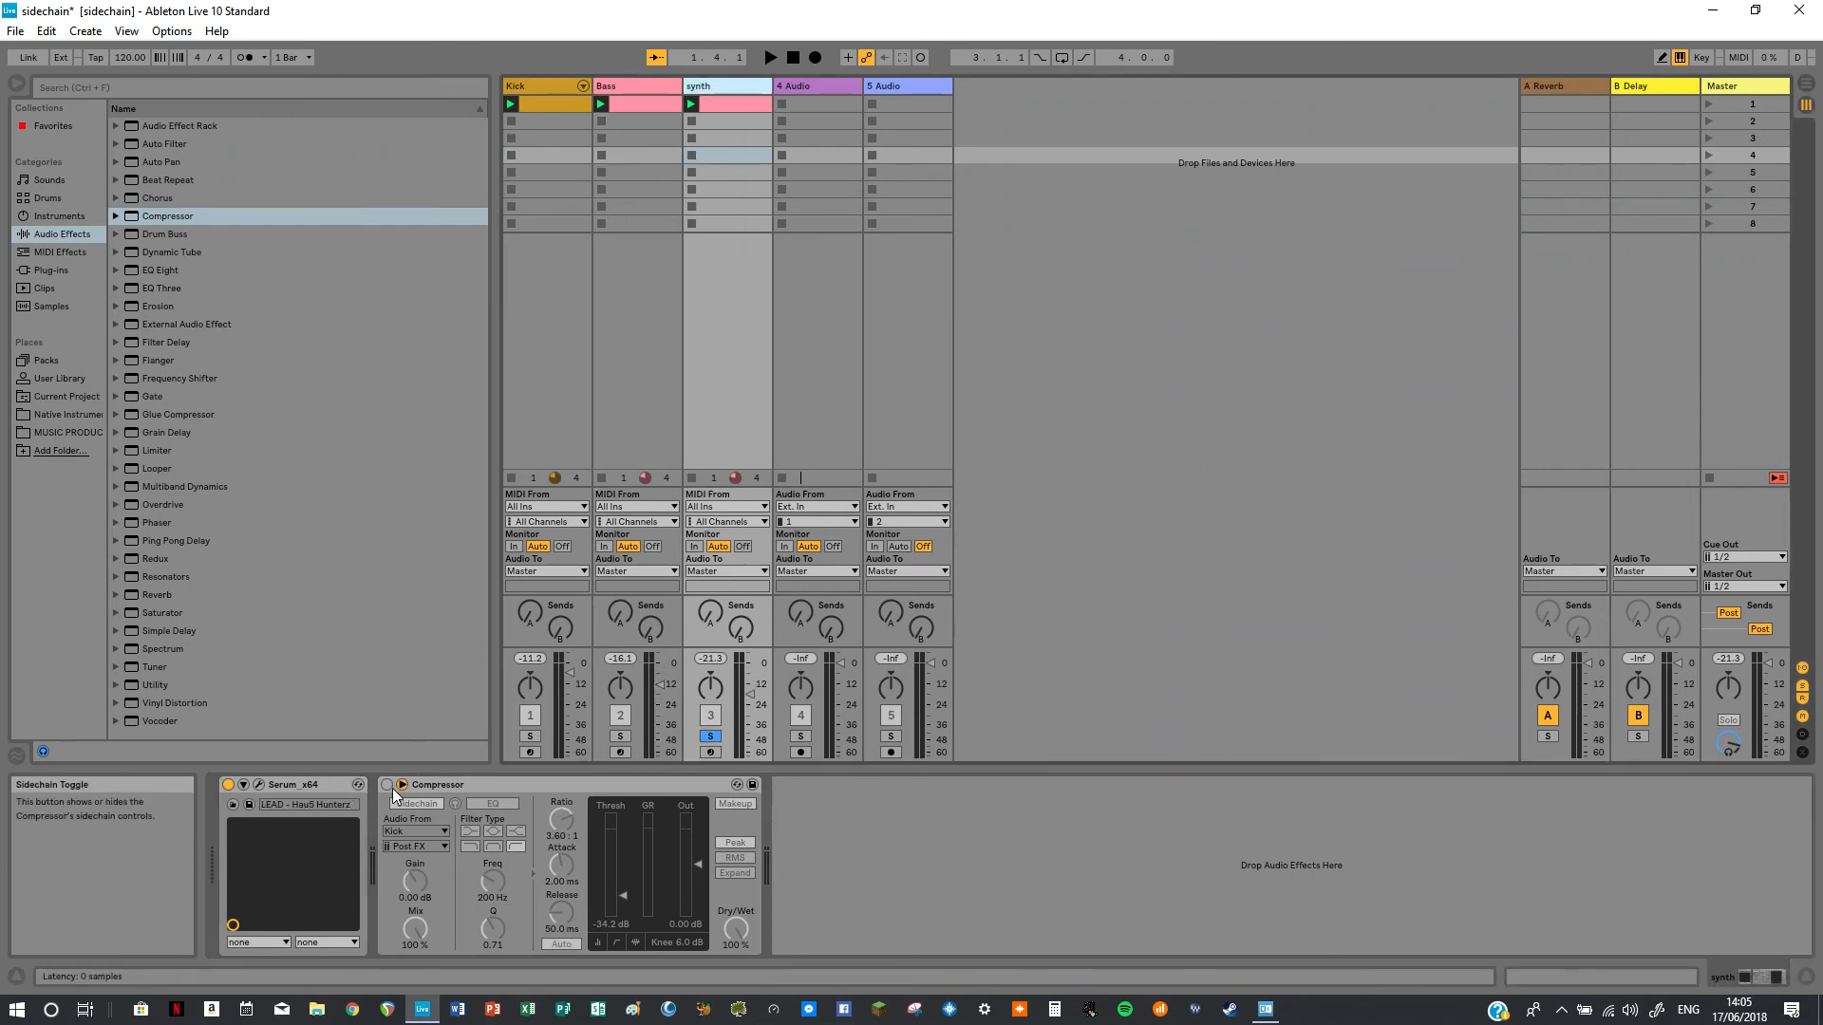
key("Left")
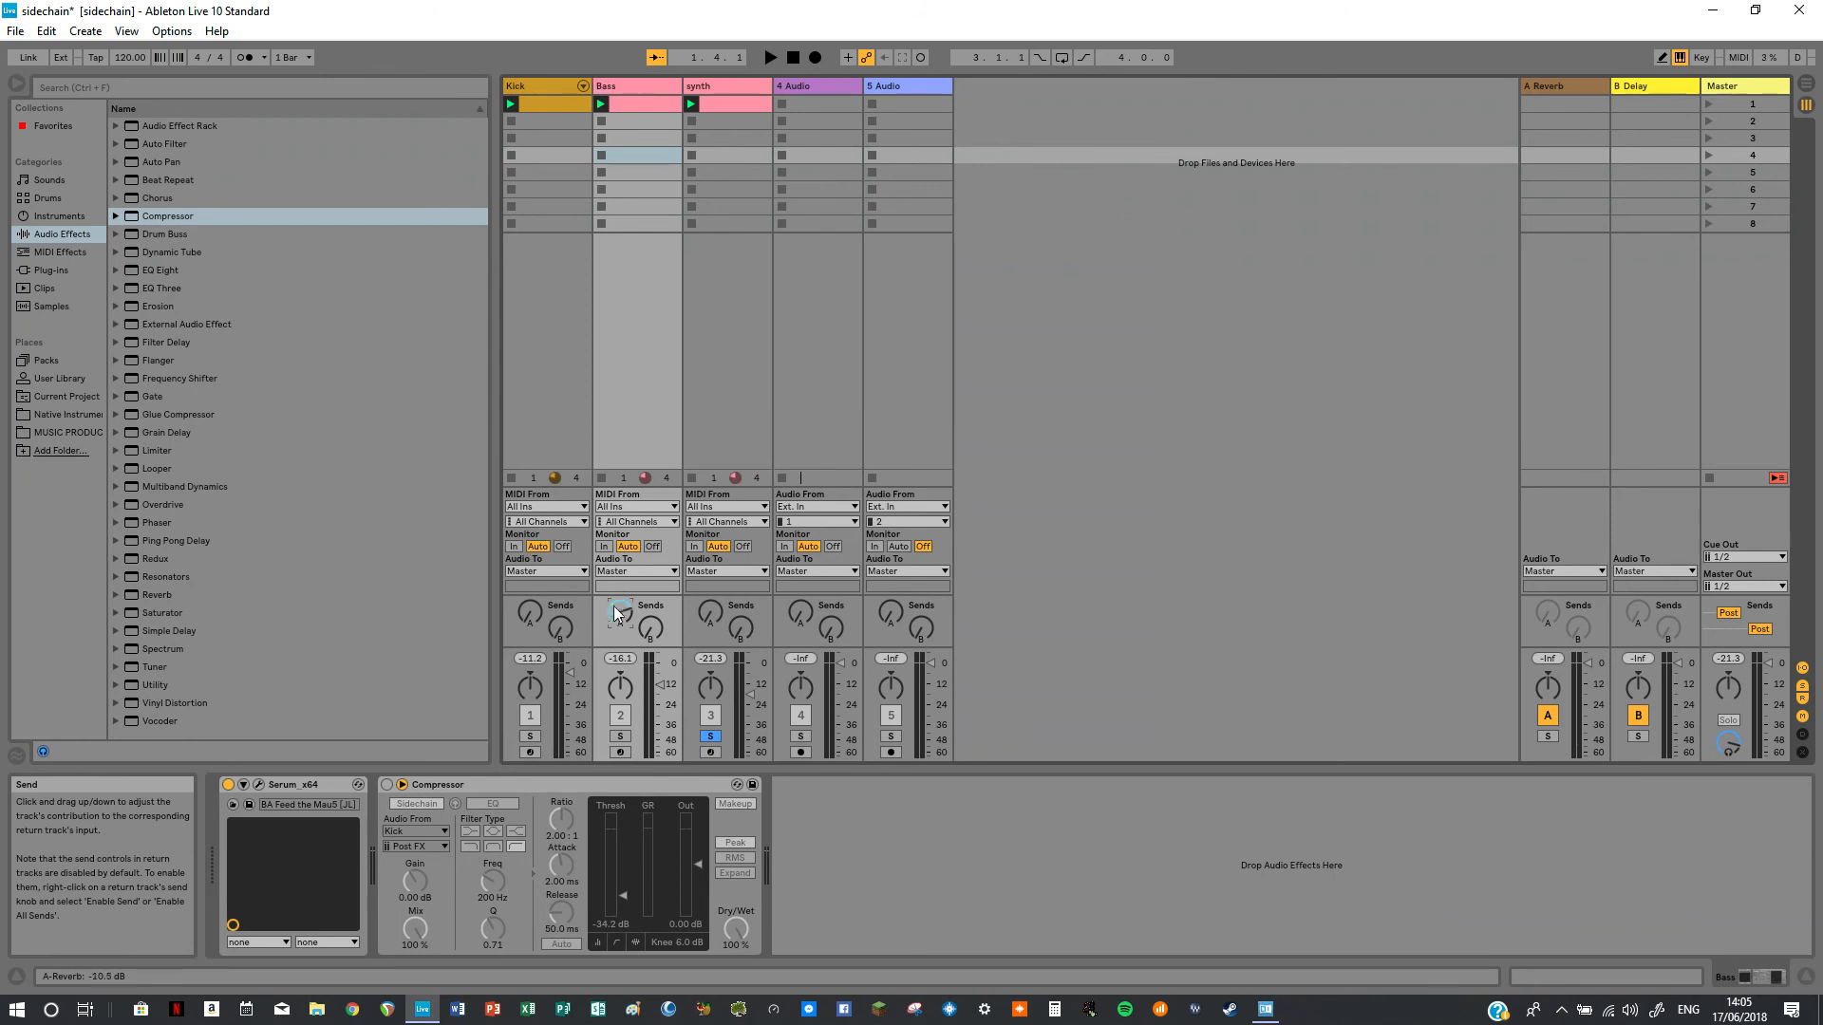
left_click_drag(712, 615, 712, 575)
left_click(710, 735)
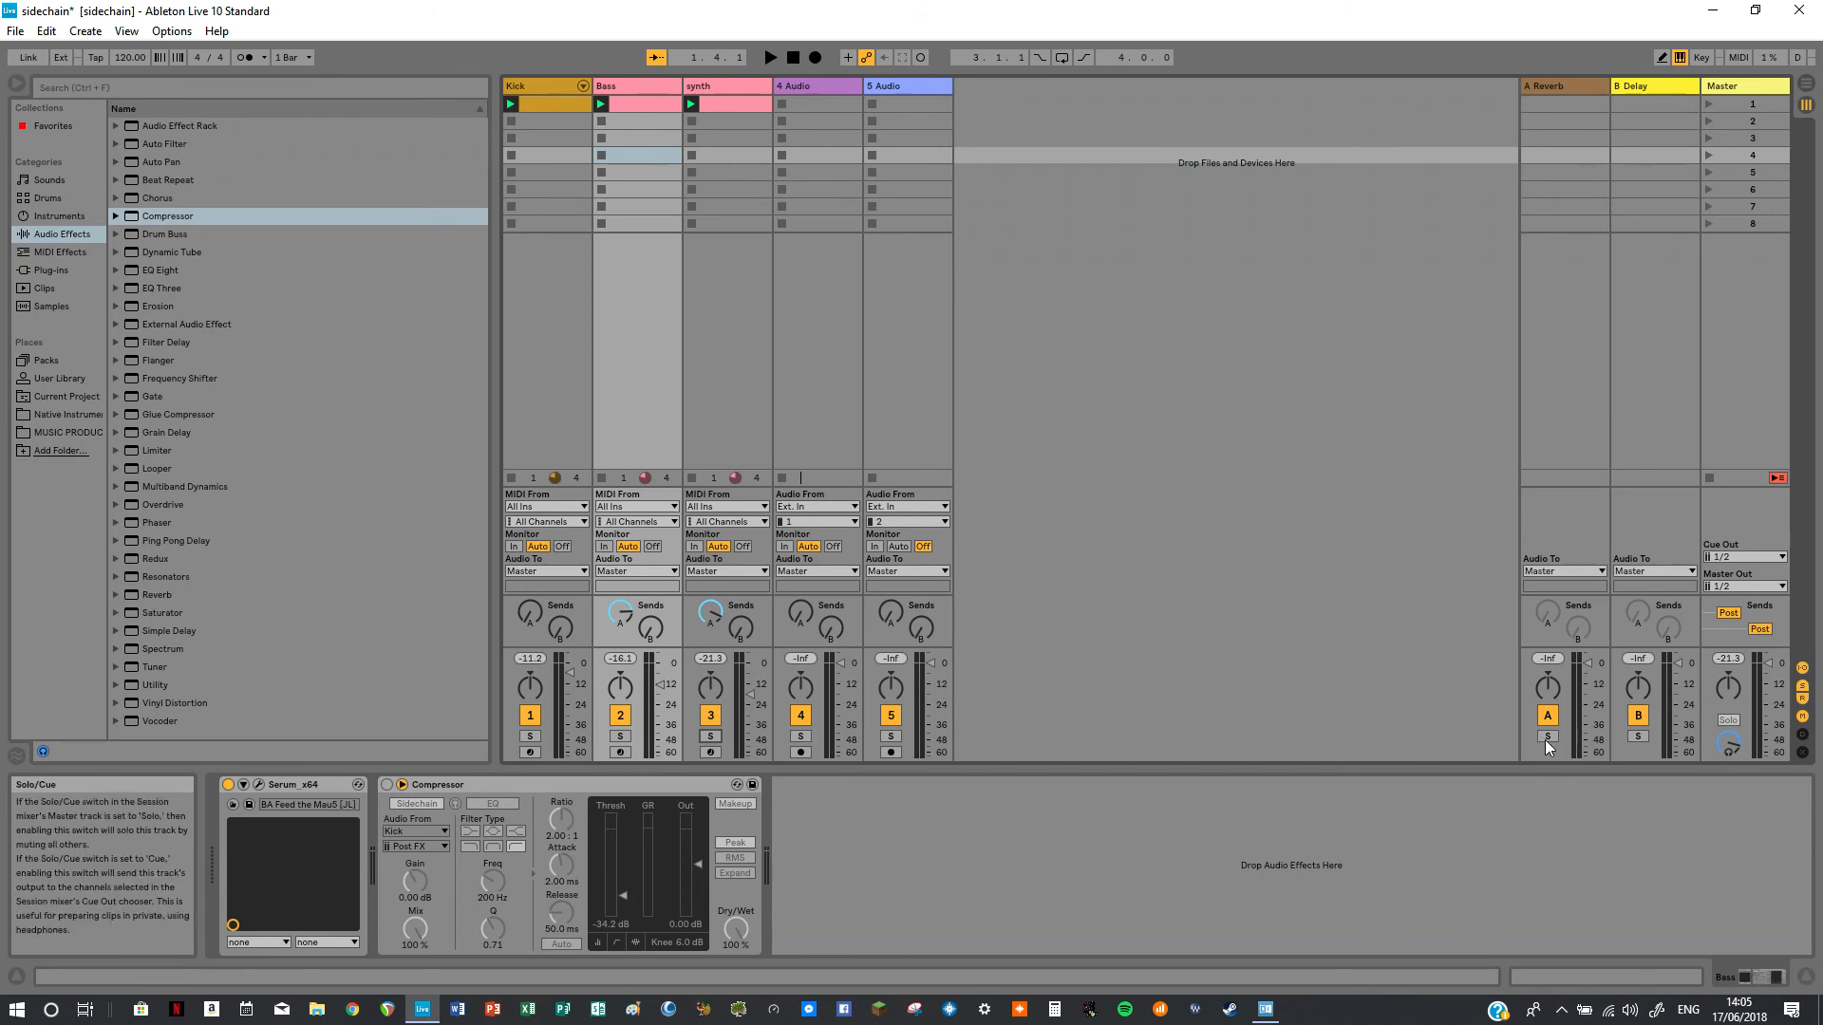
Solo the A Reverb return and play it briefly to hear the wet signal alone.
left_click(1546, 740)
key("space")
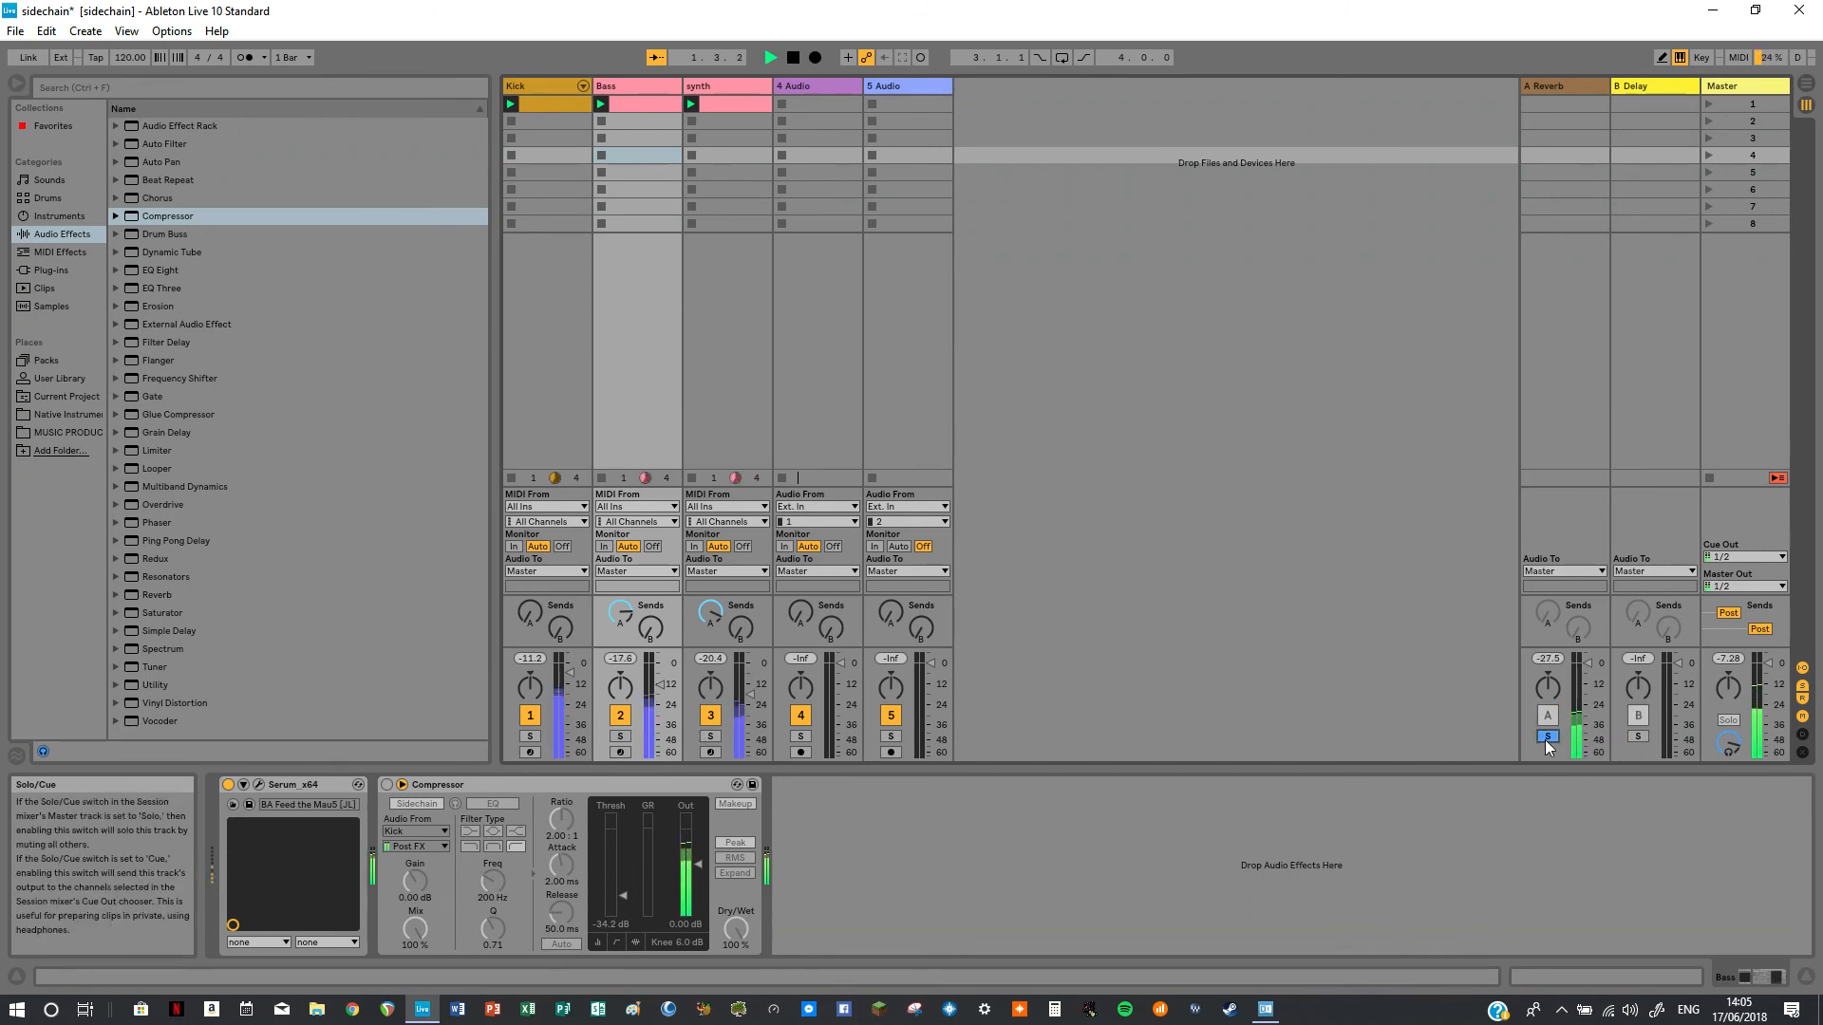
key("space")
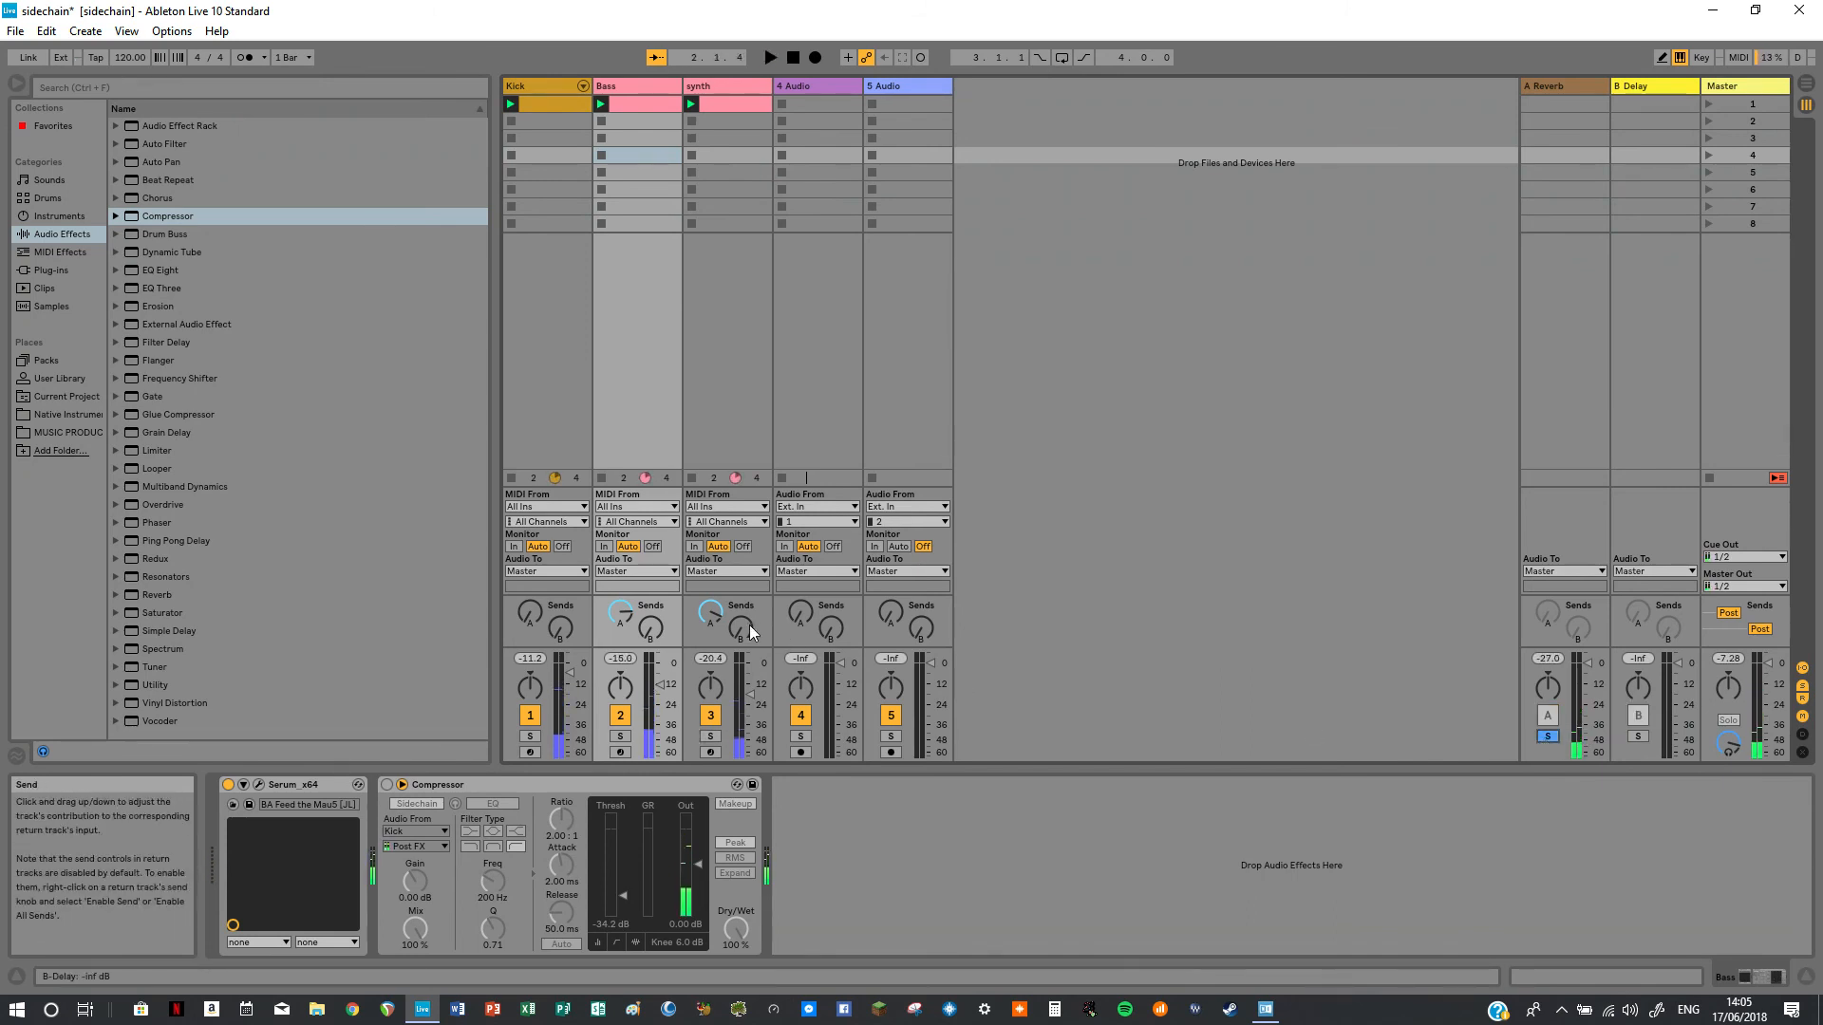
Raise the delay sends on the synth and Bass tracks and audition the B Delay return in solo.
left_click_drag(746, 625, 746, 537)
left_click_drag(652, 624, 652, 587)
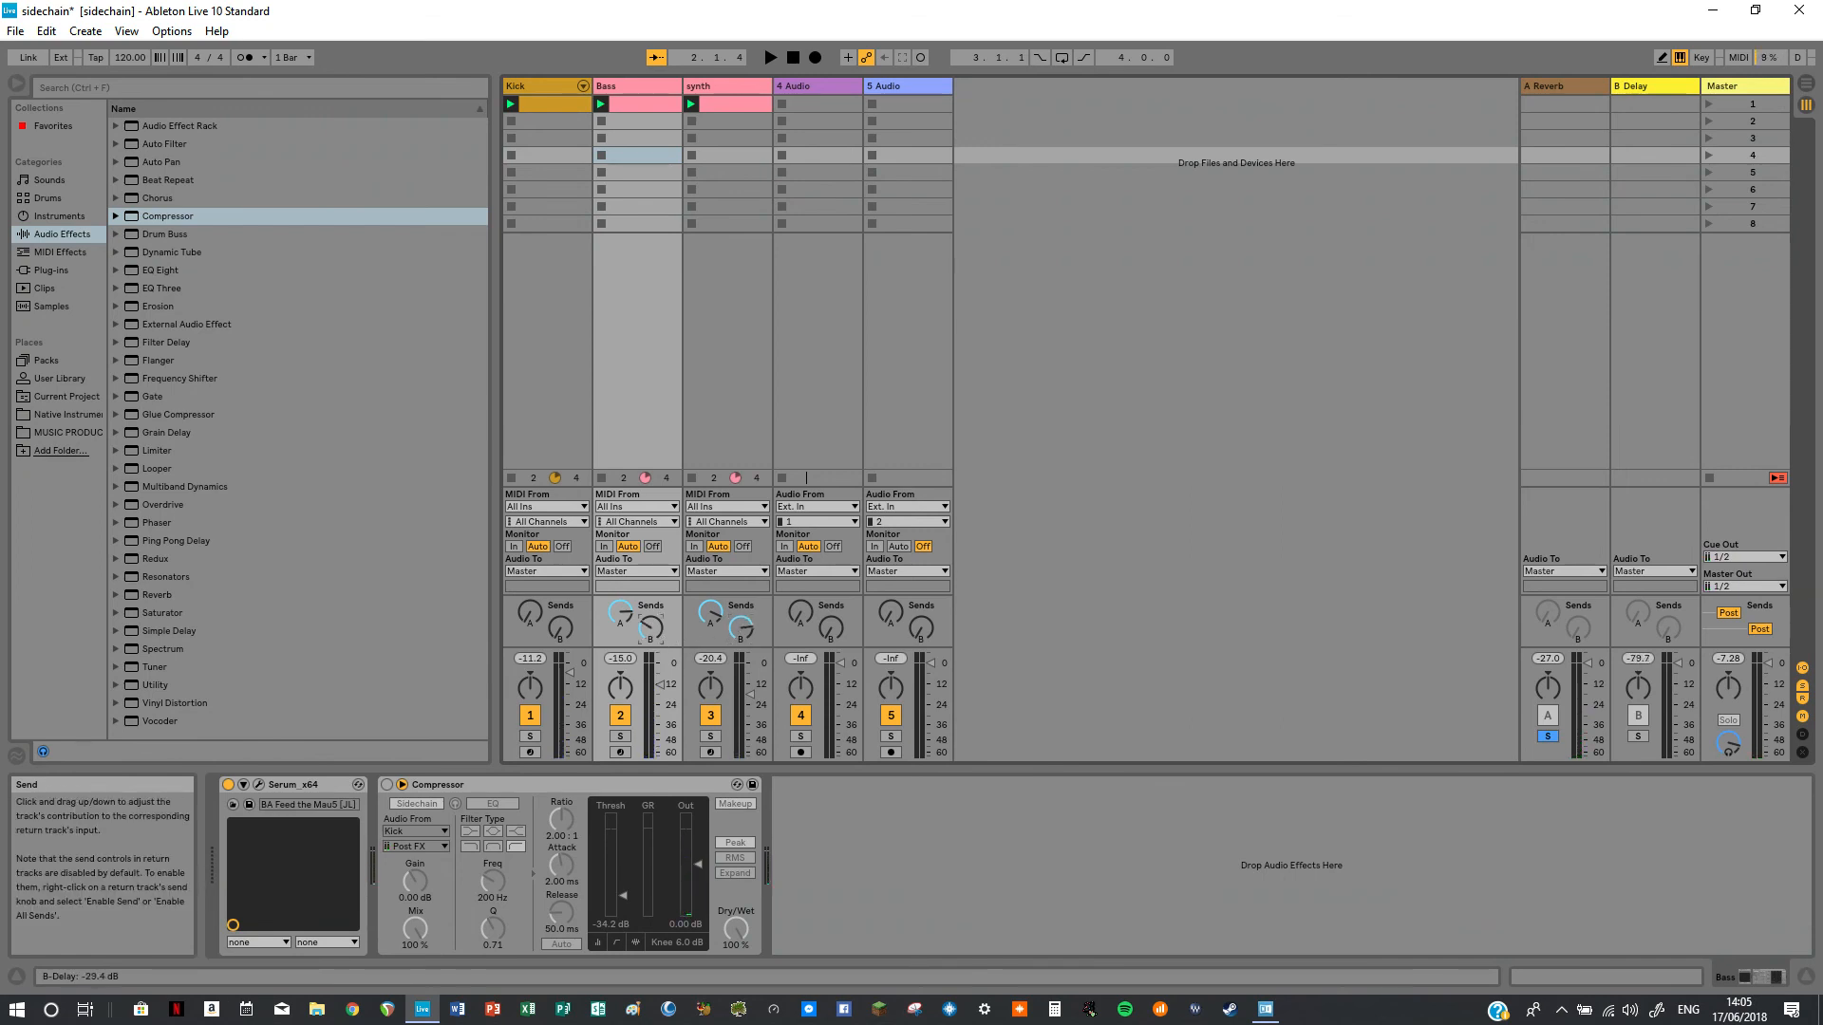
left_click(1638, 738)
key("space")
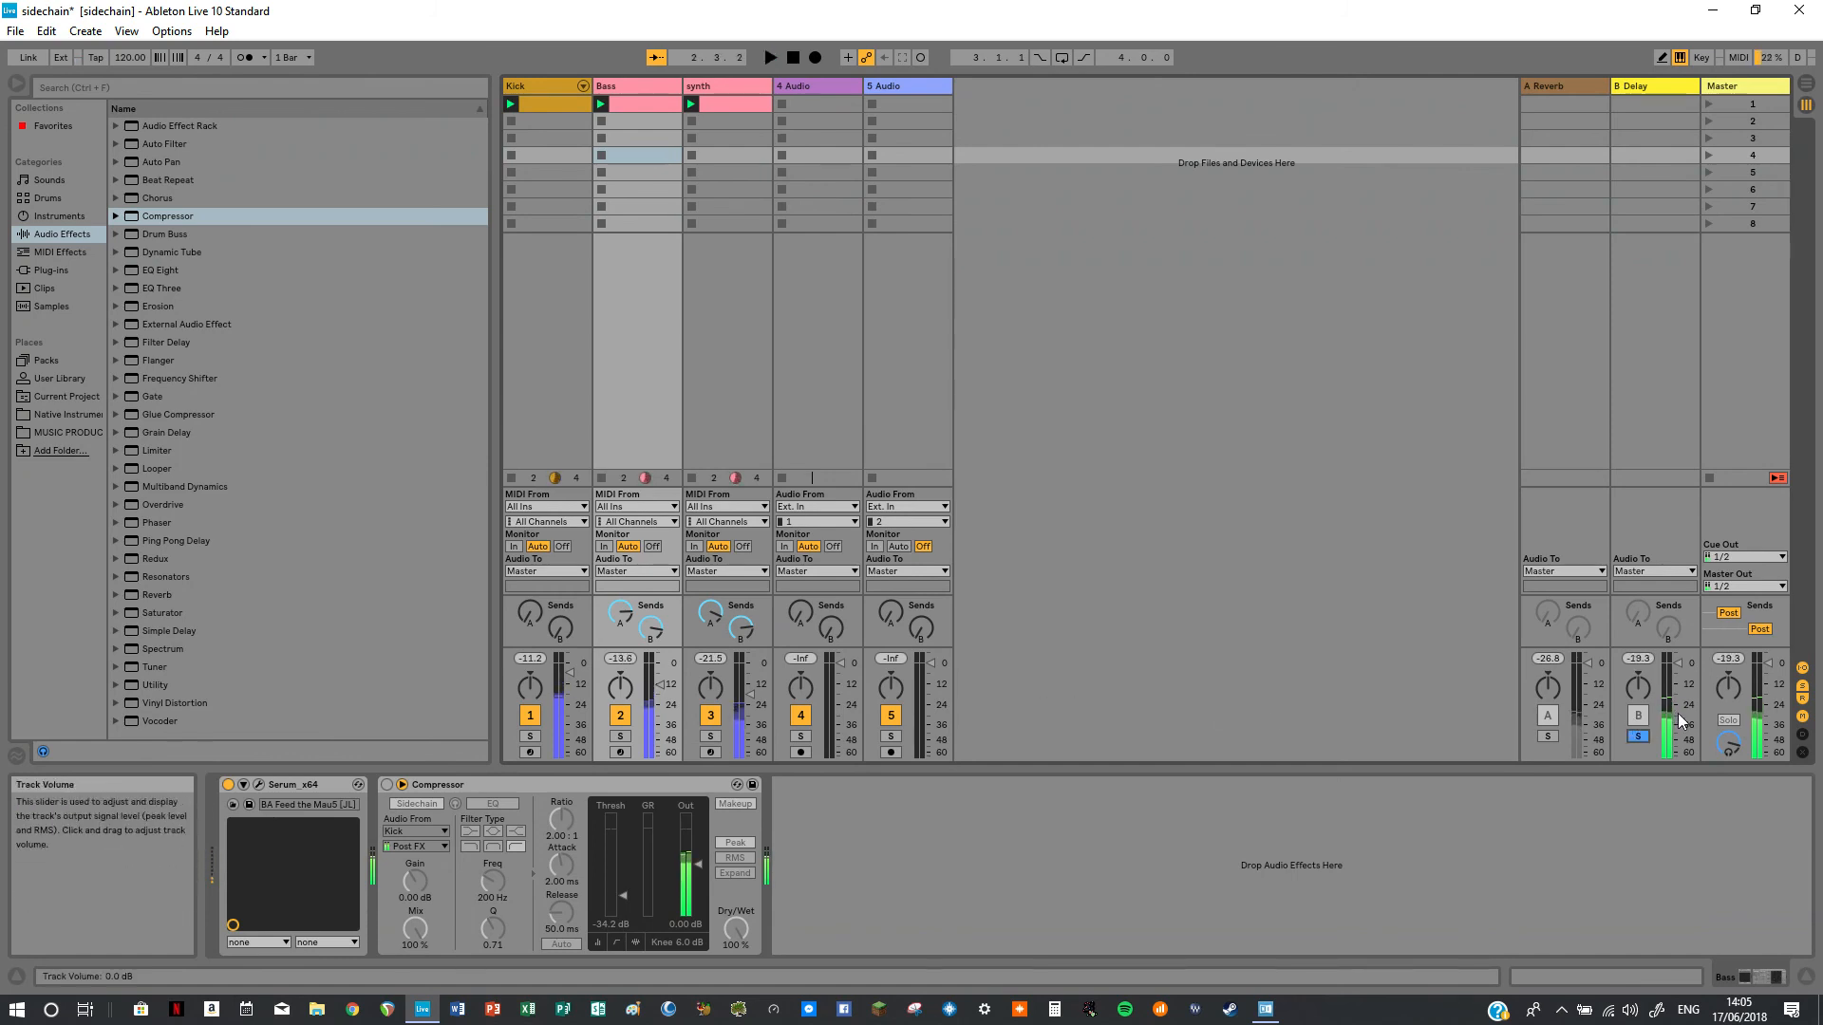
left_click(1638, 737)
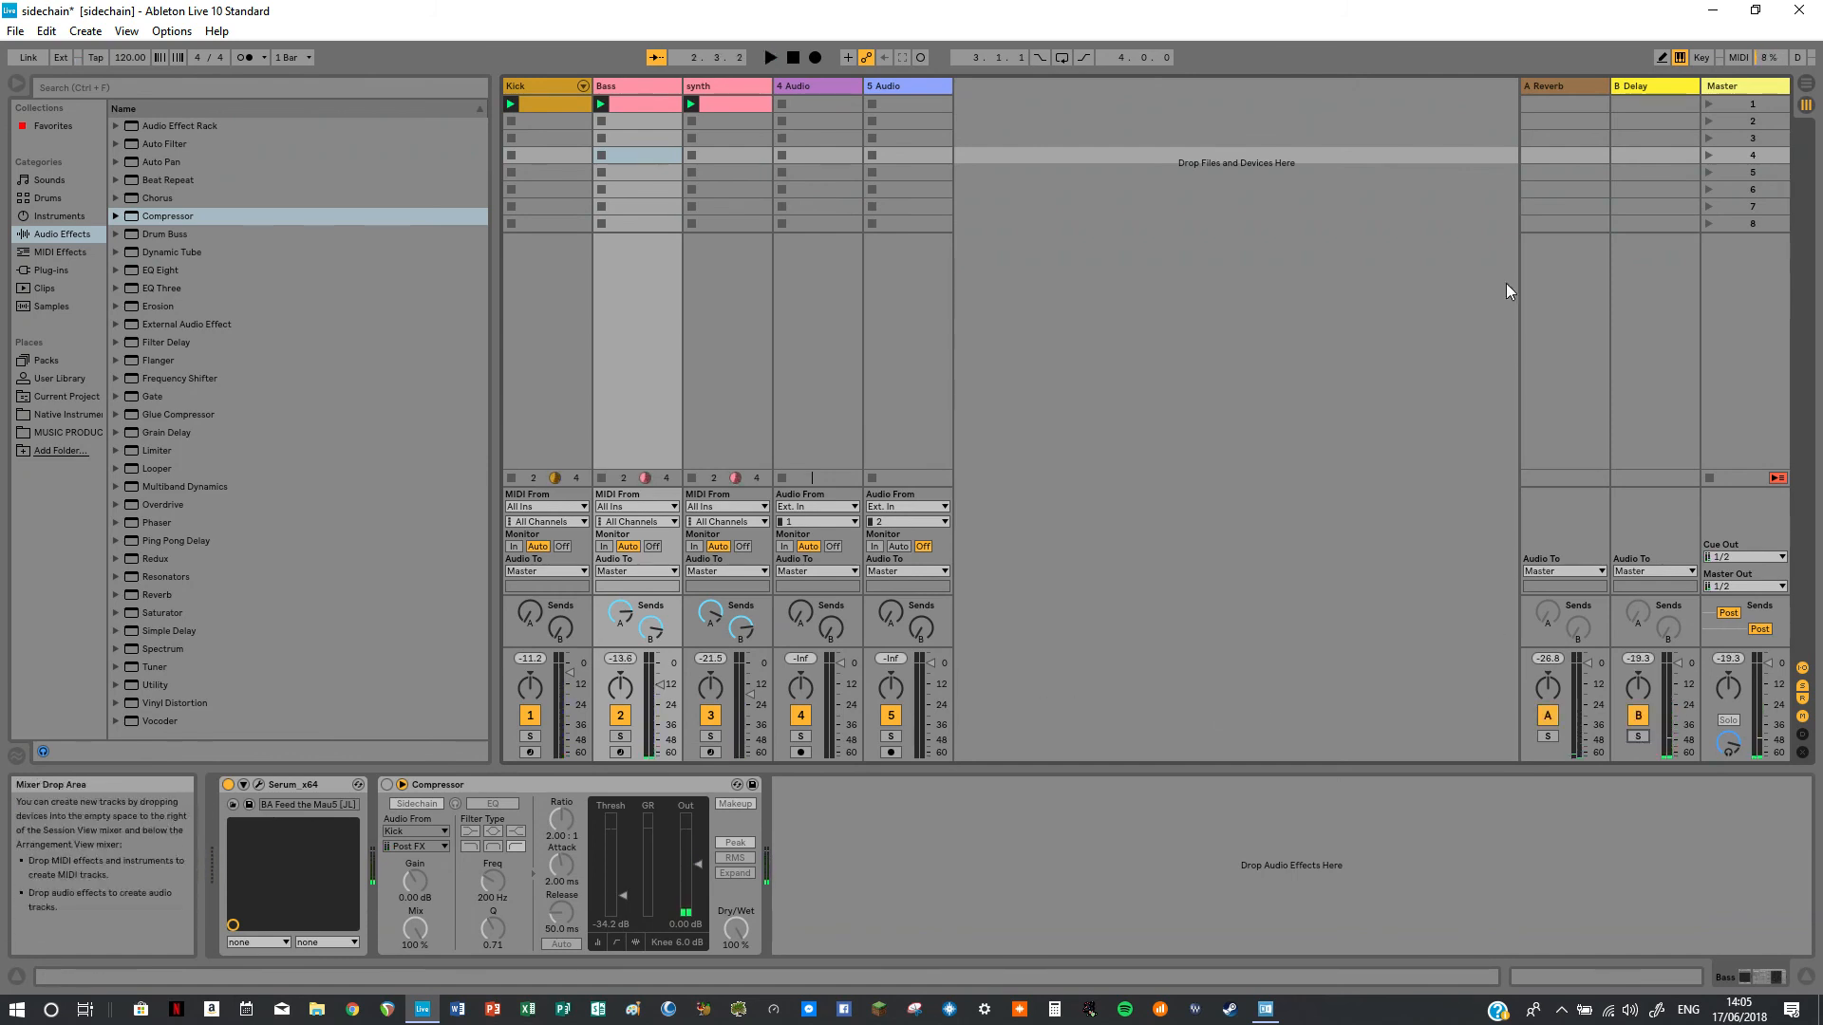
Copy the Bass track's Compressor after the Reverb on the A Reverb return, activate it with Kick as sidechain source, and play the mix briefly.
right_click(480, 786)
left_click(504, 814)
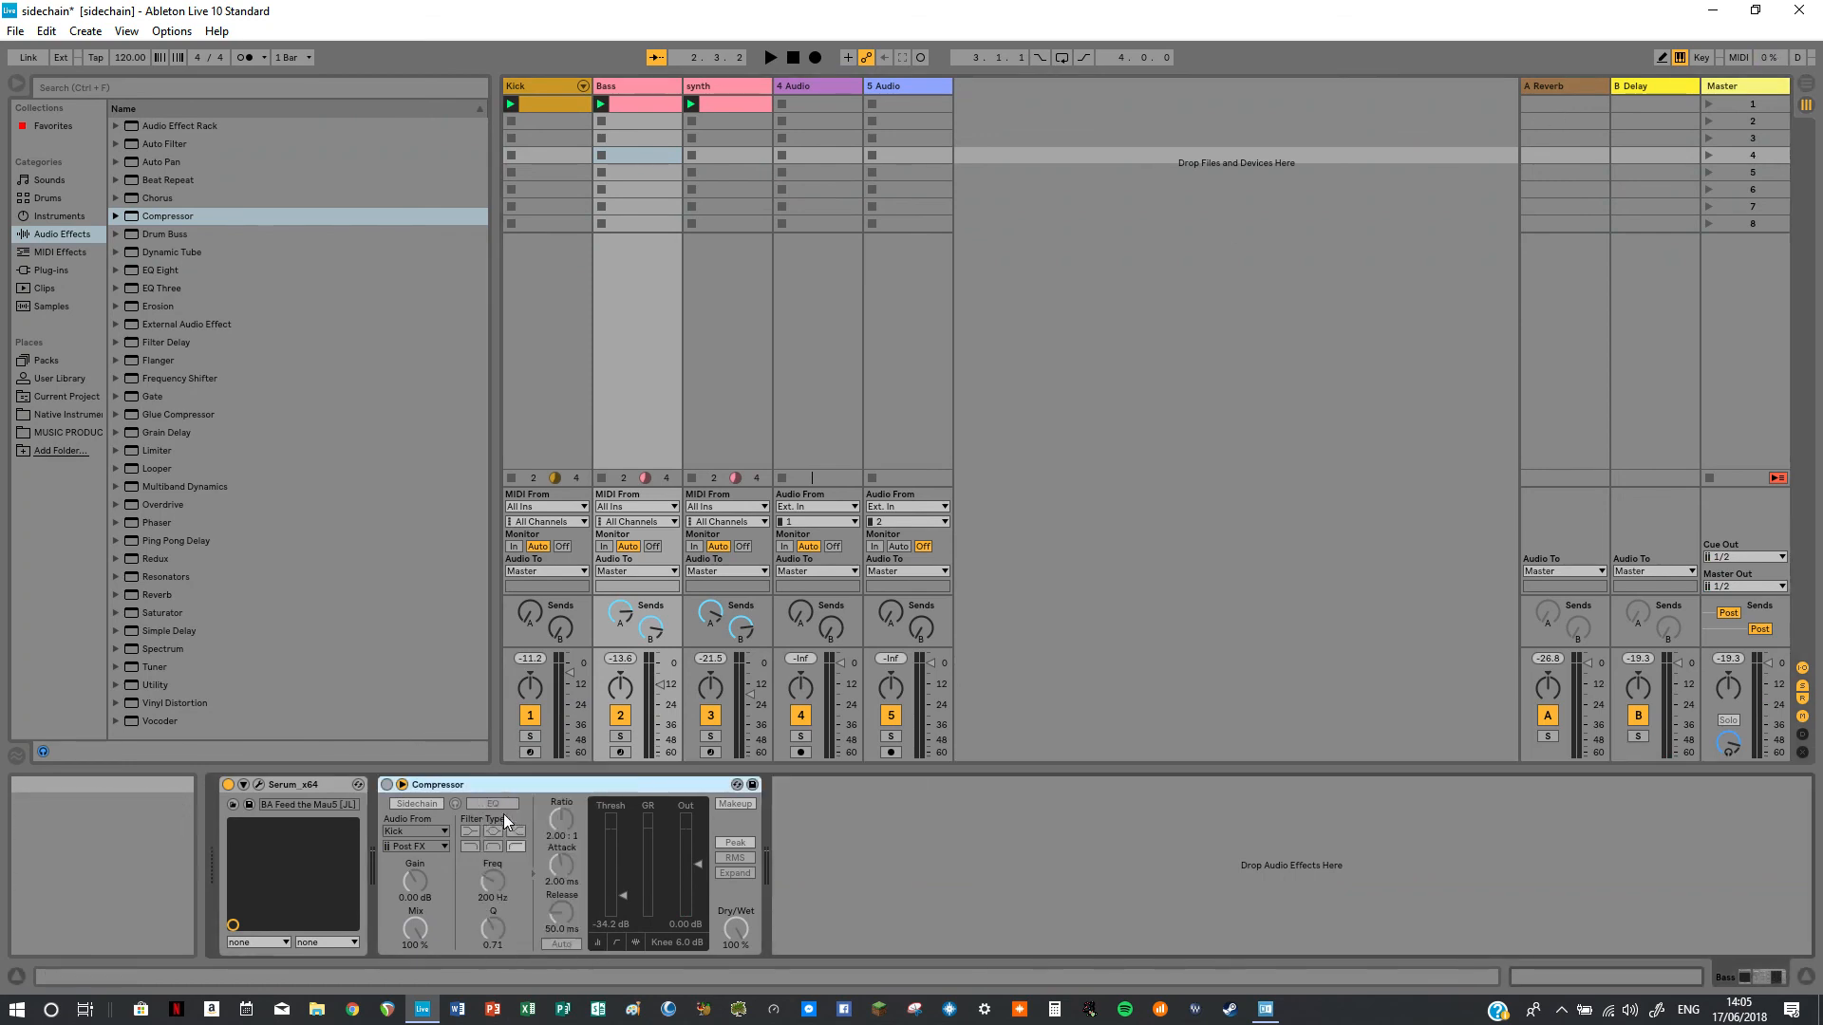
left_click(1564, 107)
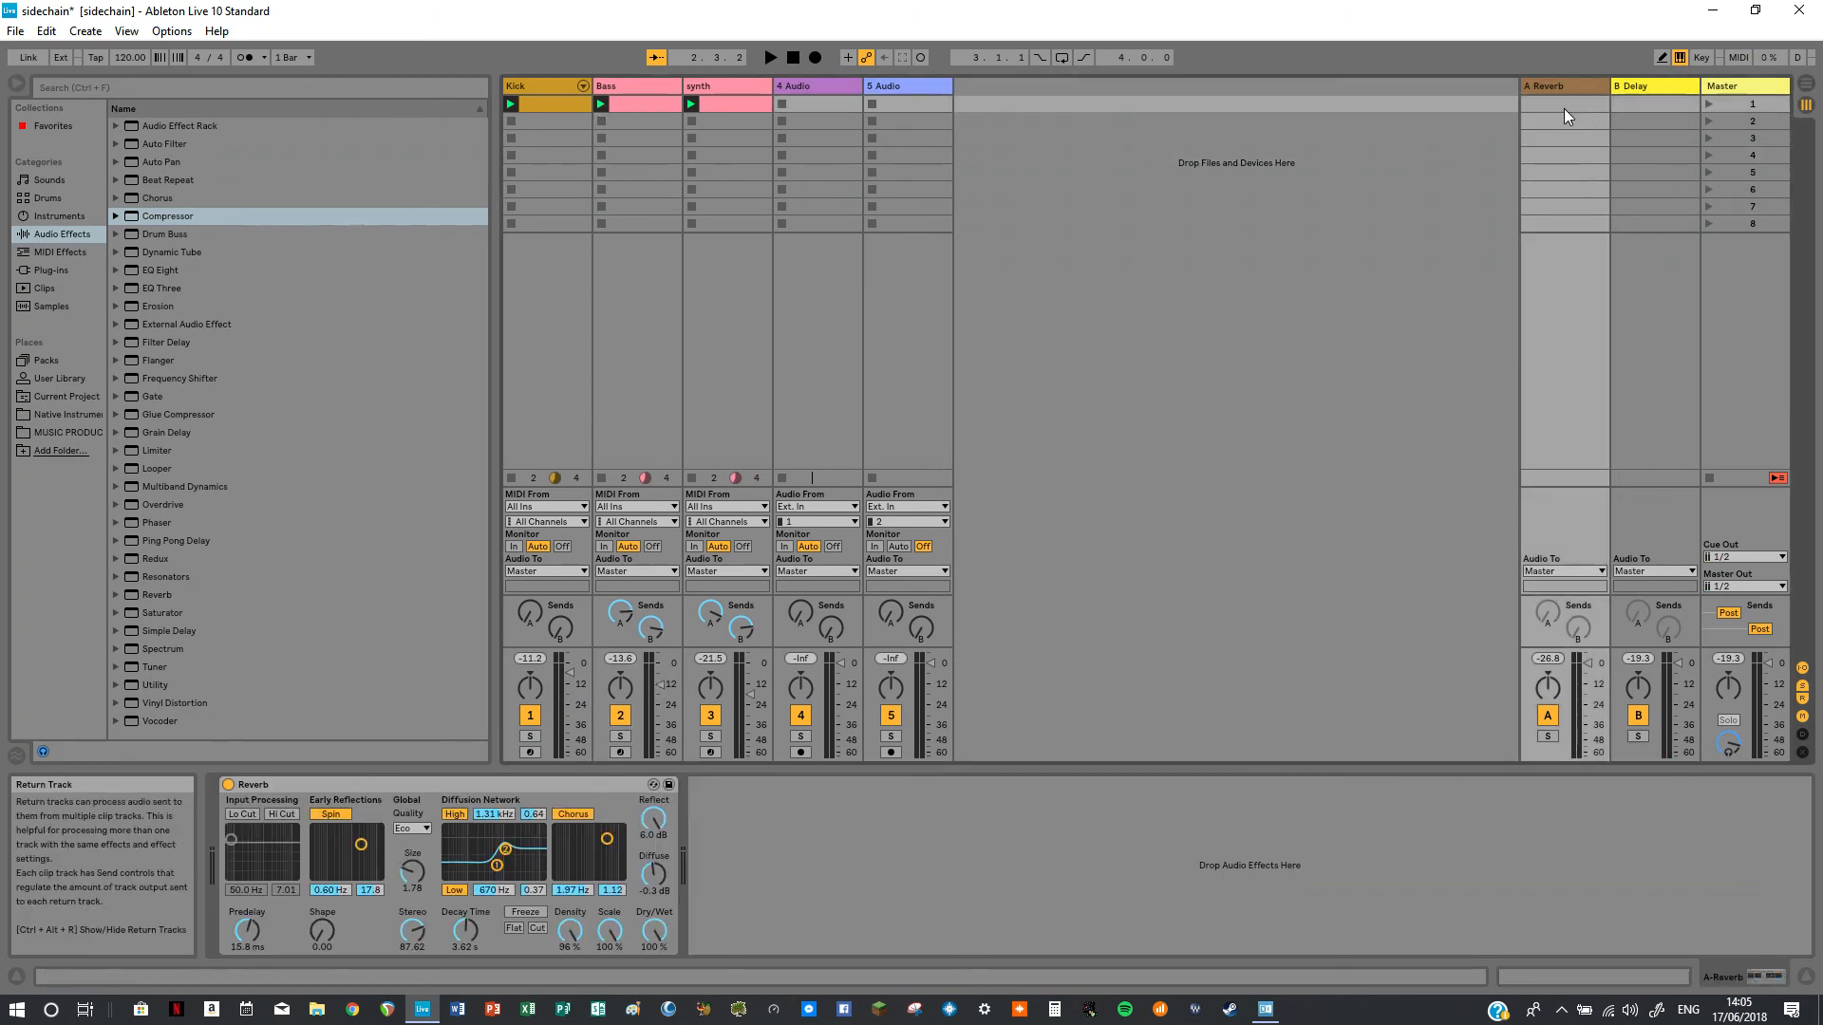
right_click(925, 836)
left_click(955, 842)
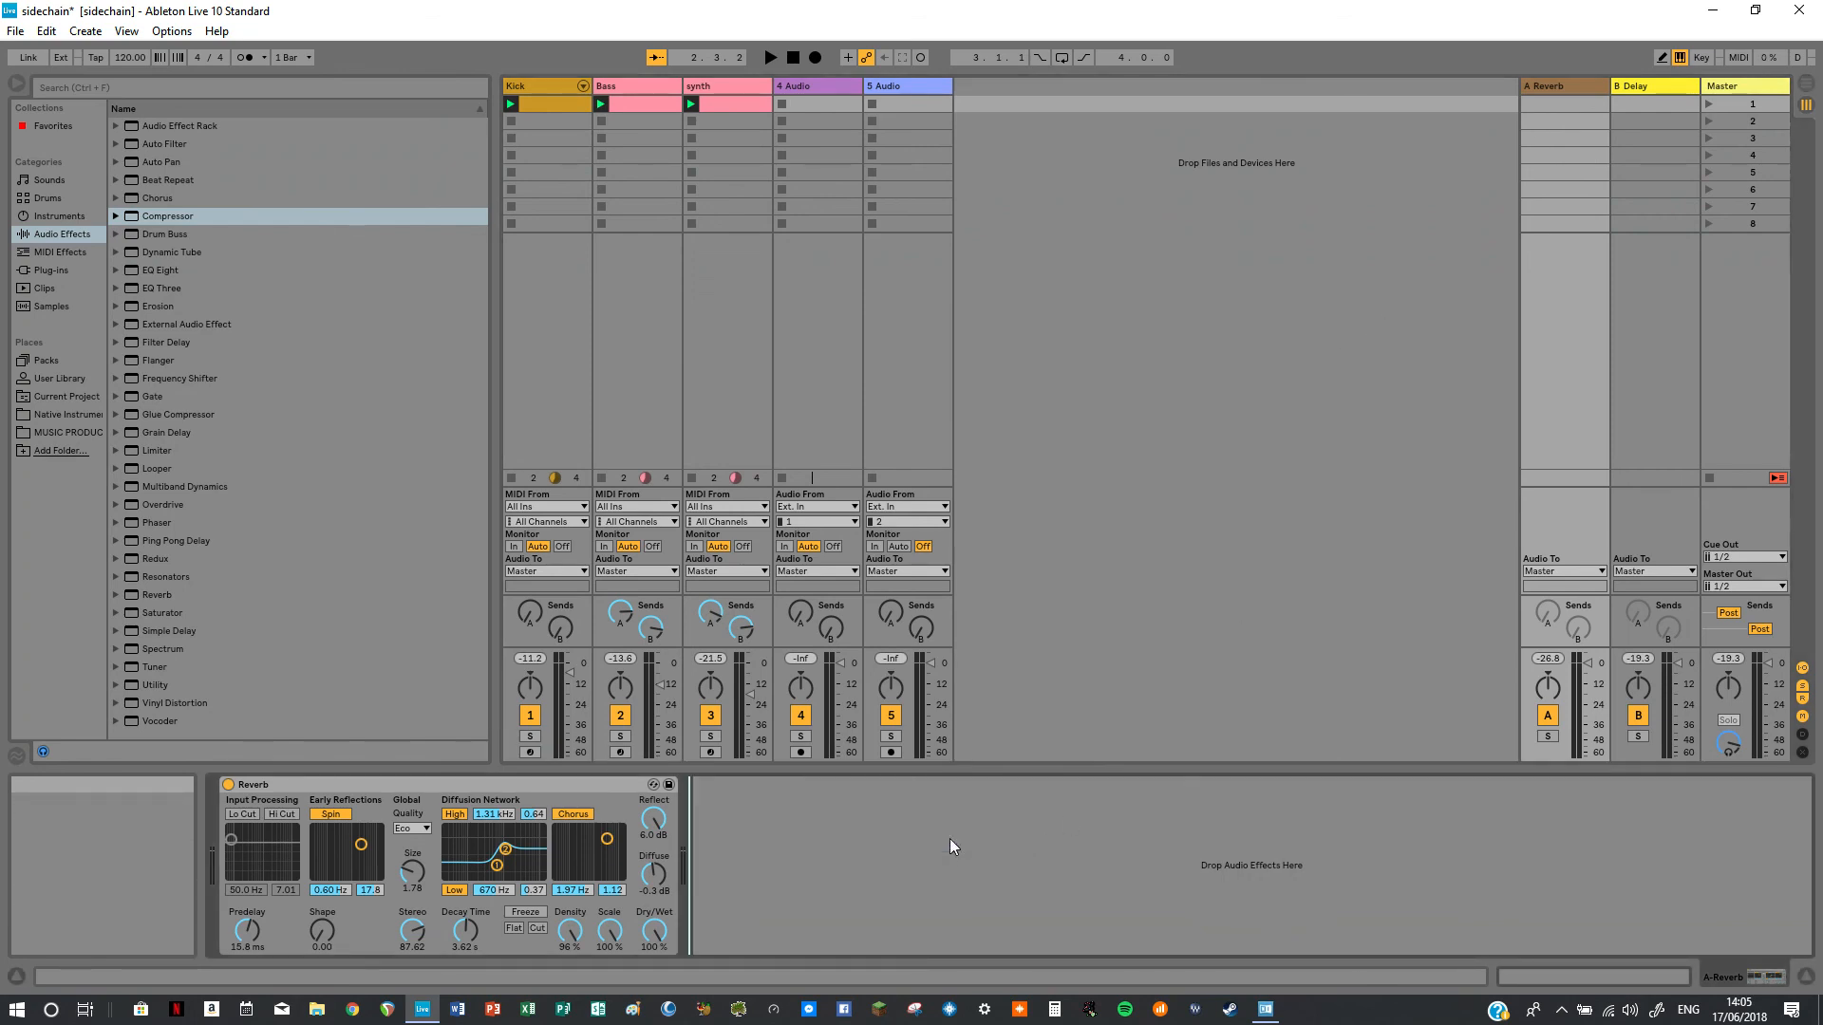
left_click(697, 784)
left_click(727, 803)
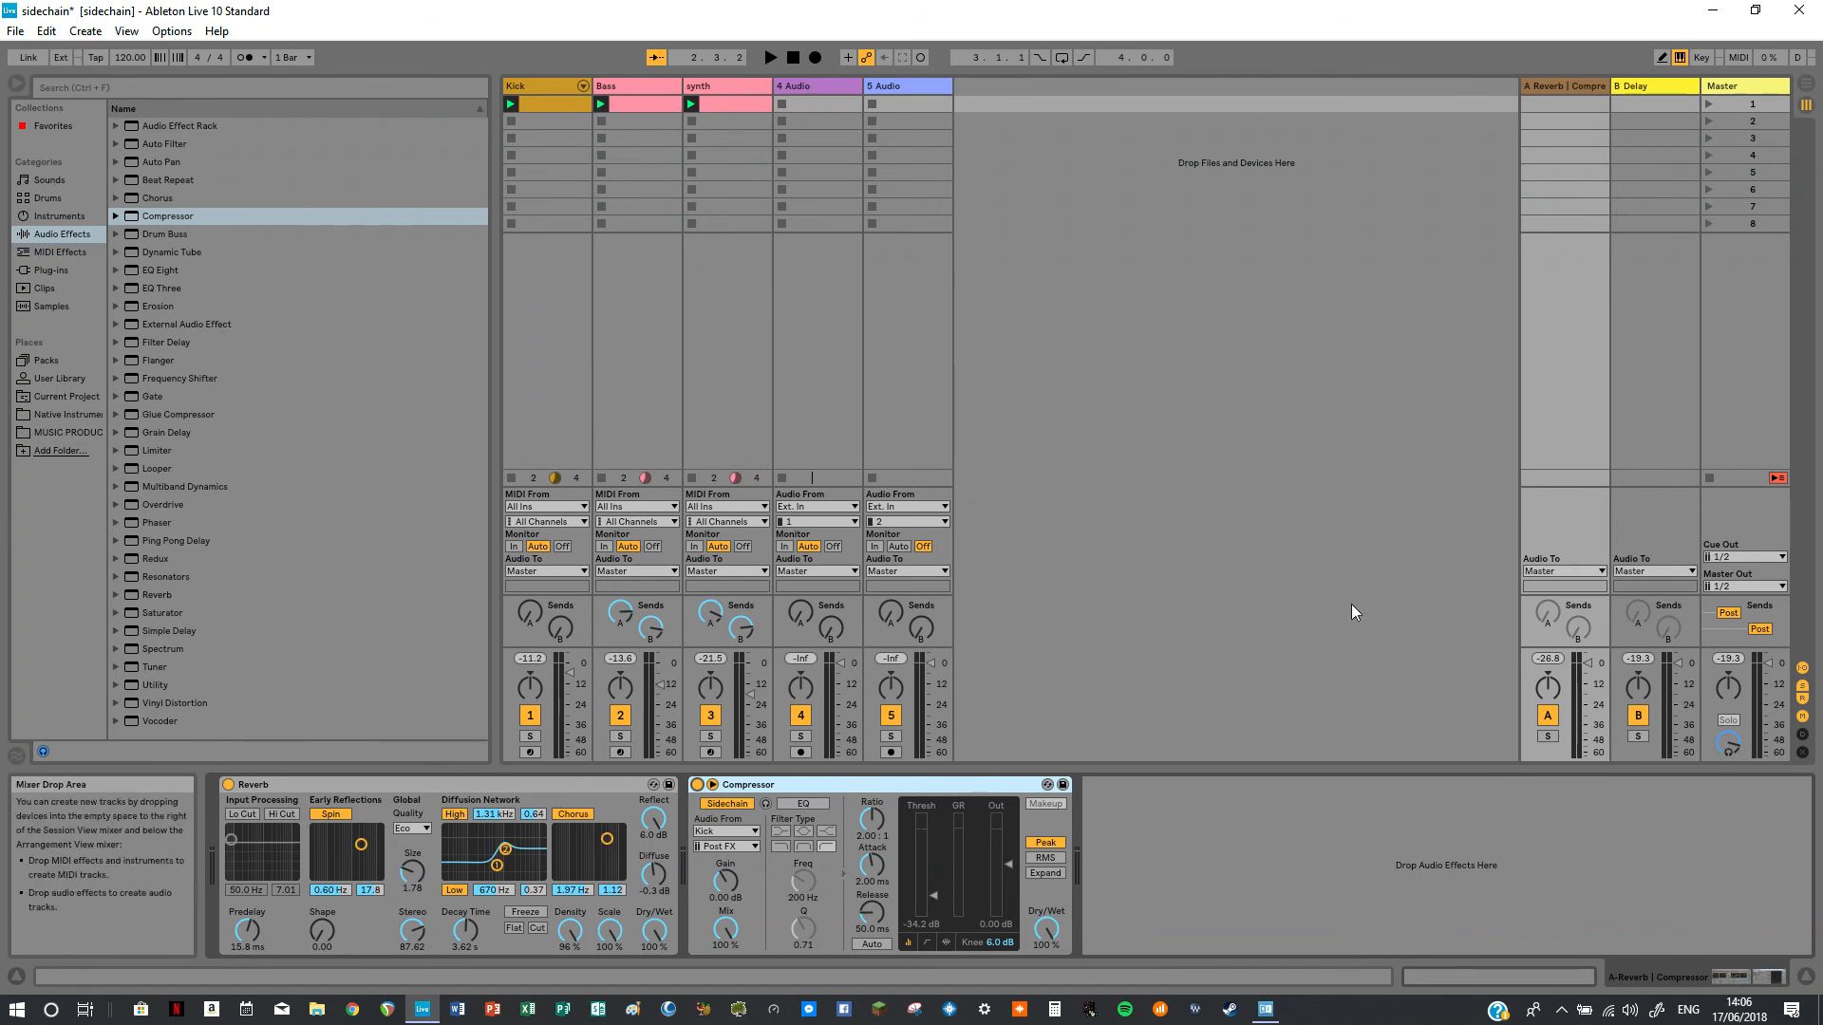
key("space")
key("space")
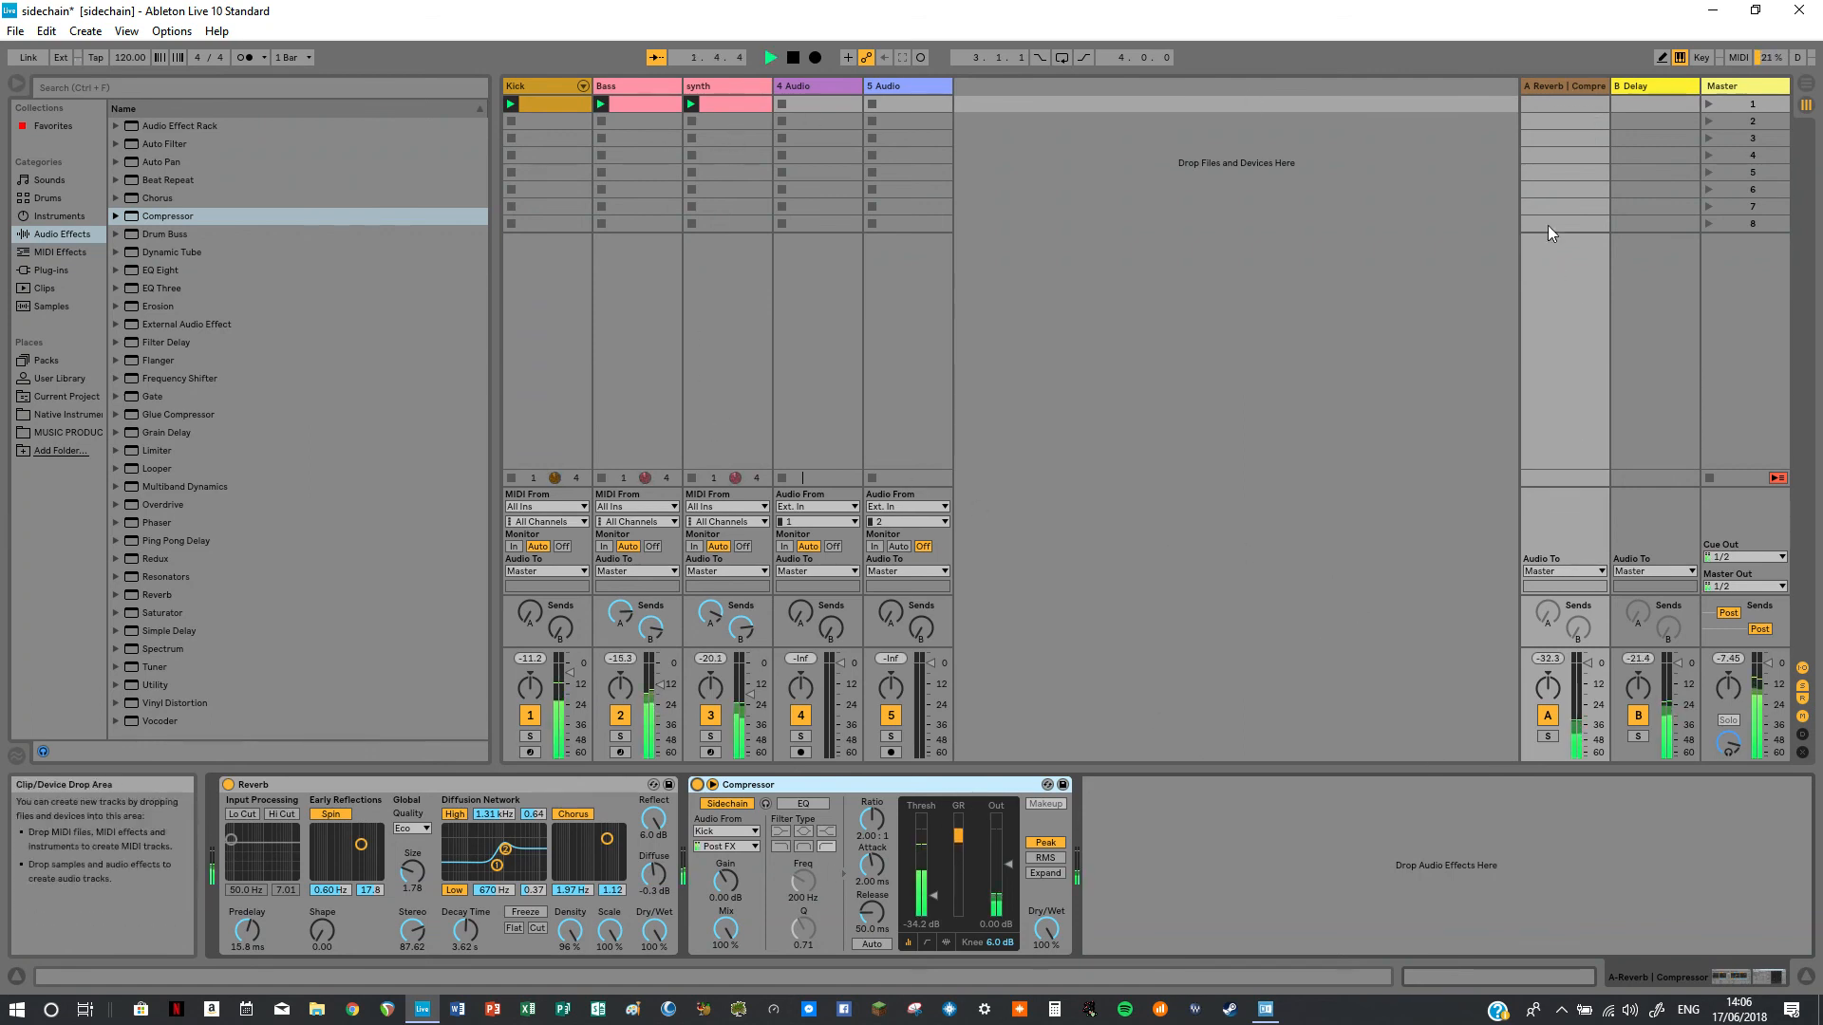
Add the same Compressor to the B Delay return, activate it, and set its ratio to 6.00:1 and threshold to -49.9 dB.
left_click(1638, 92)
left_click_drag(167, 215, 752, 846)
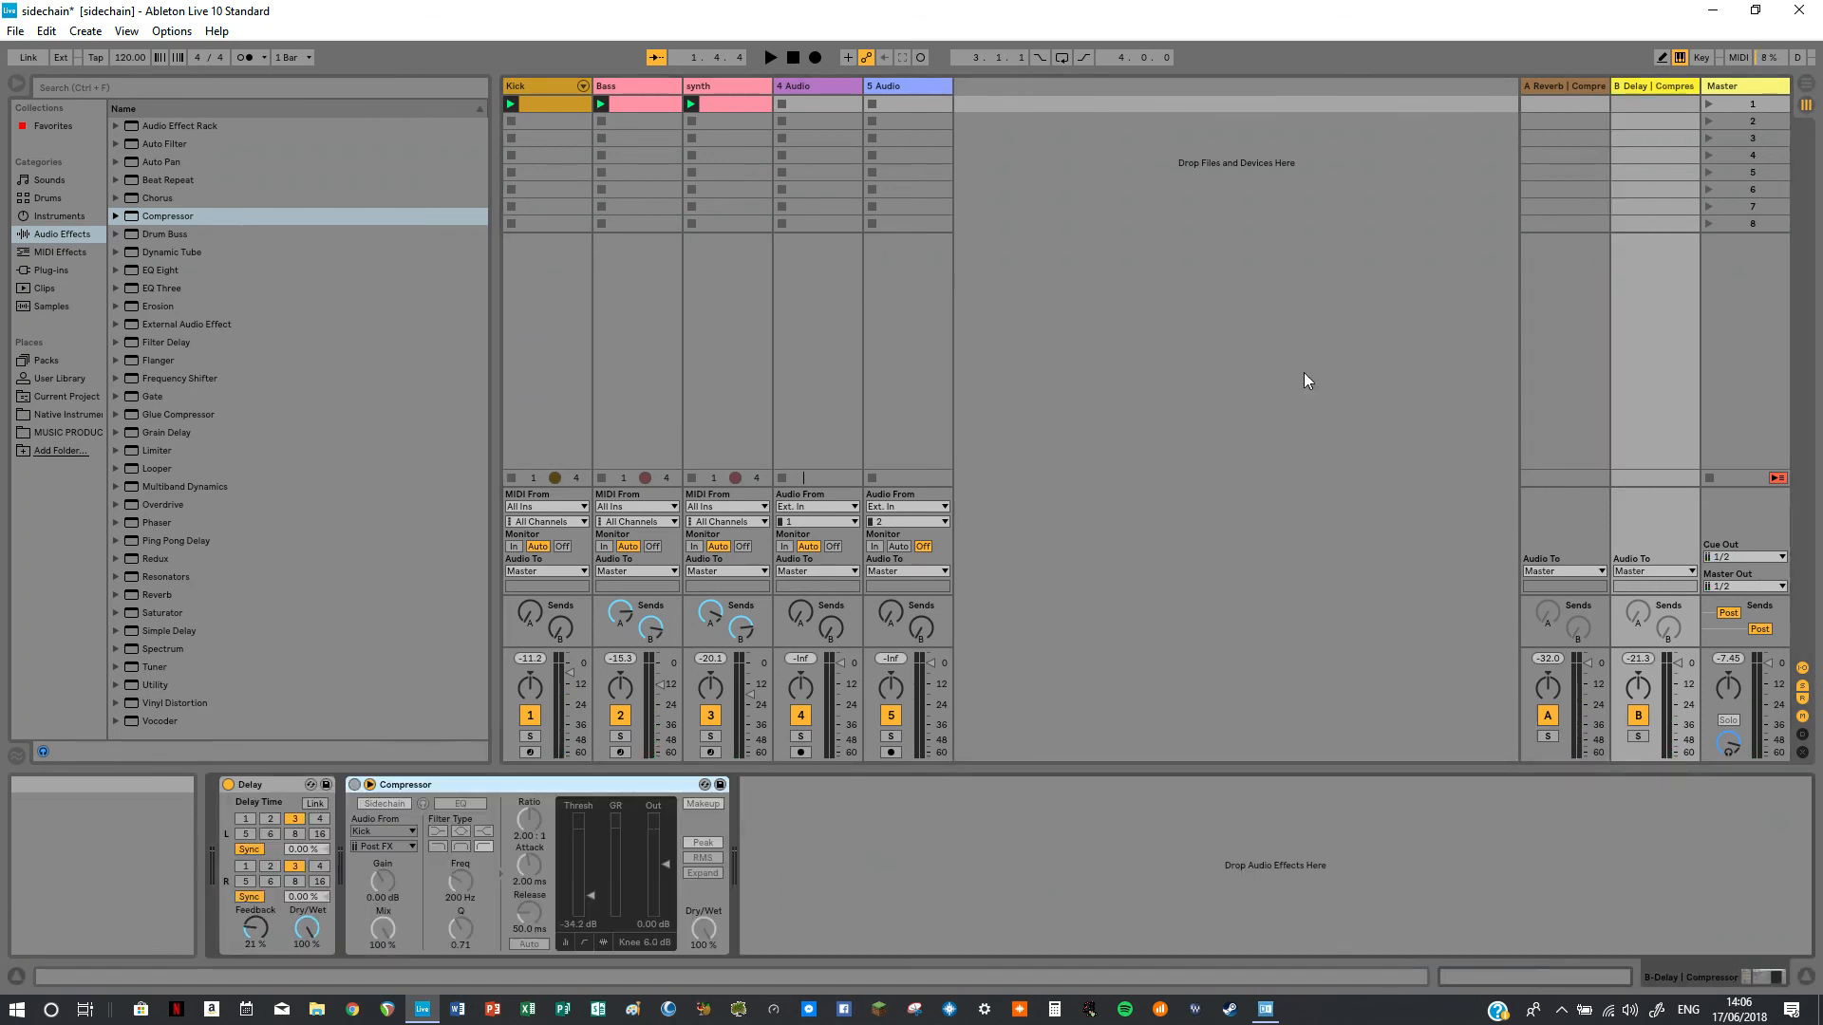
left_click(354, 785)
left_click_drag(529, 824, 528, 771)
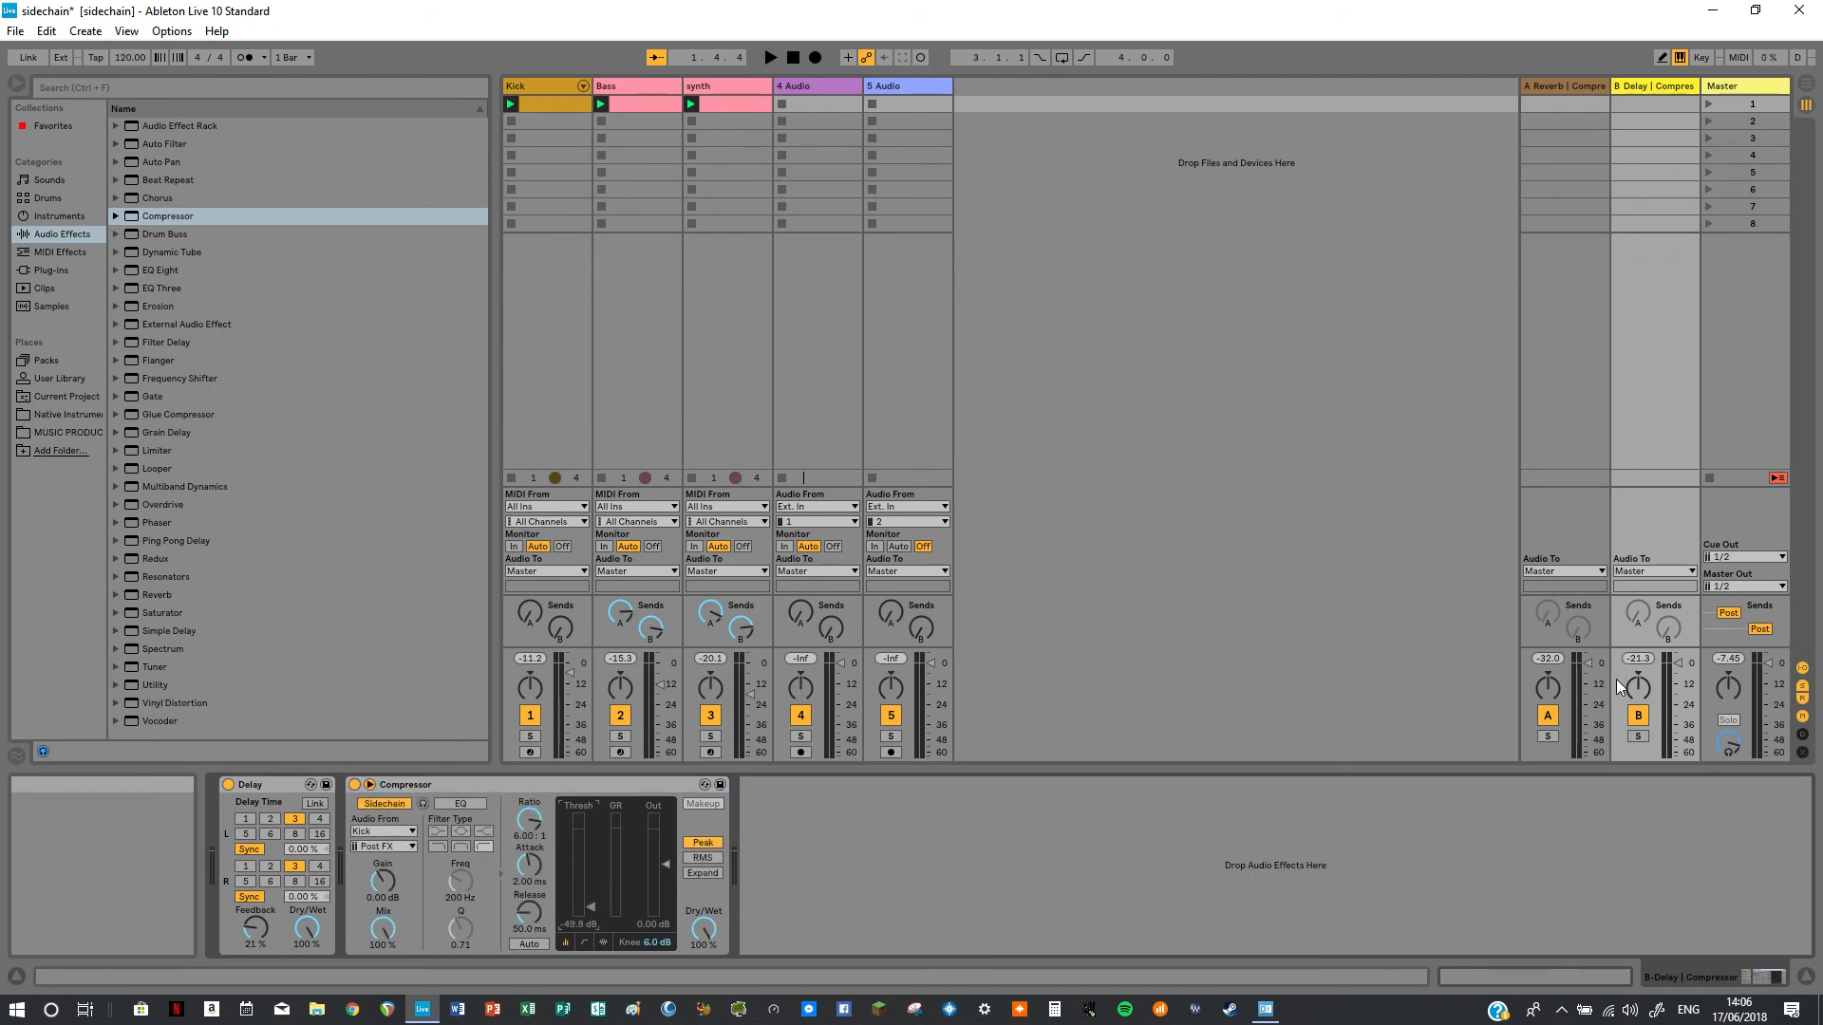
Lower the B Delay volume to about -24 dB and A Reverb to about -12 dB, and audition A Reverb in solo during playback.
left_click_drag(1679, 663, 1678, 683)
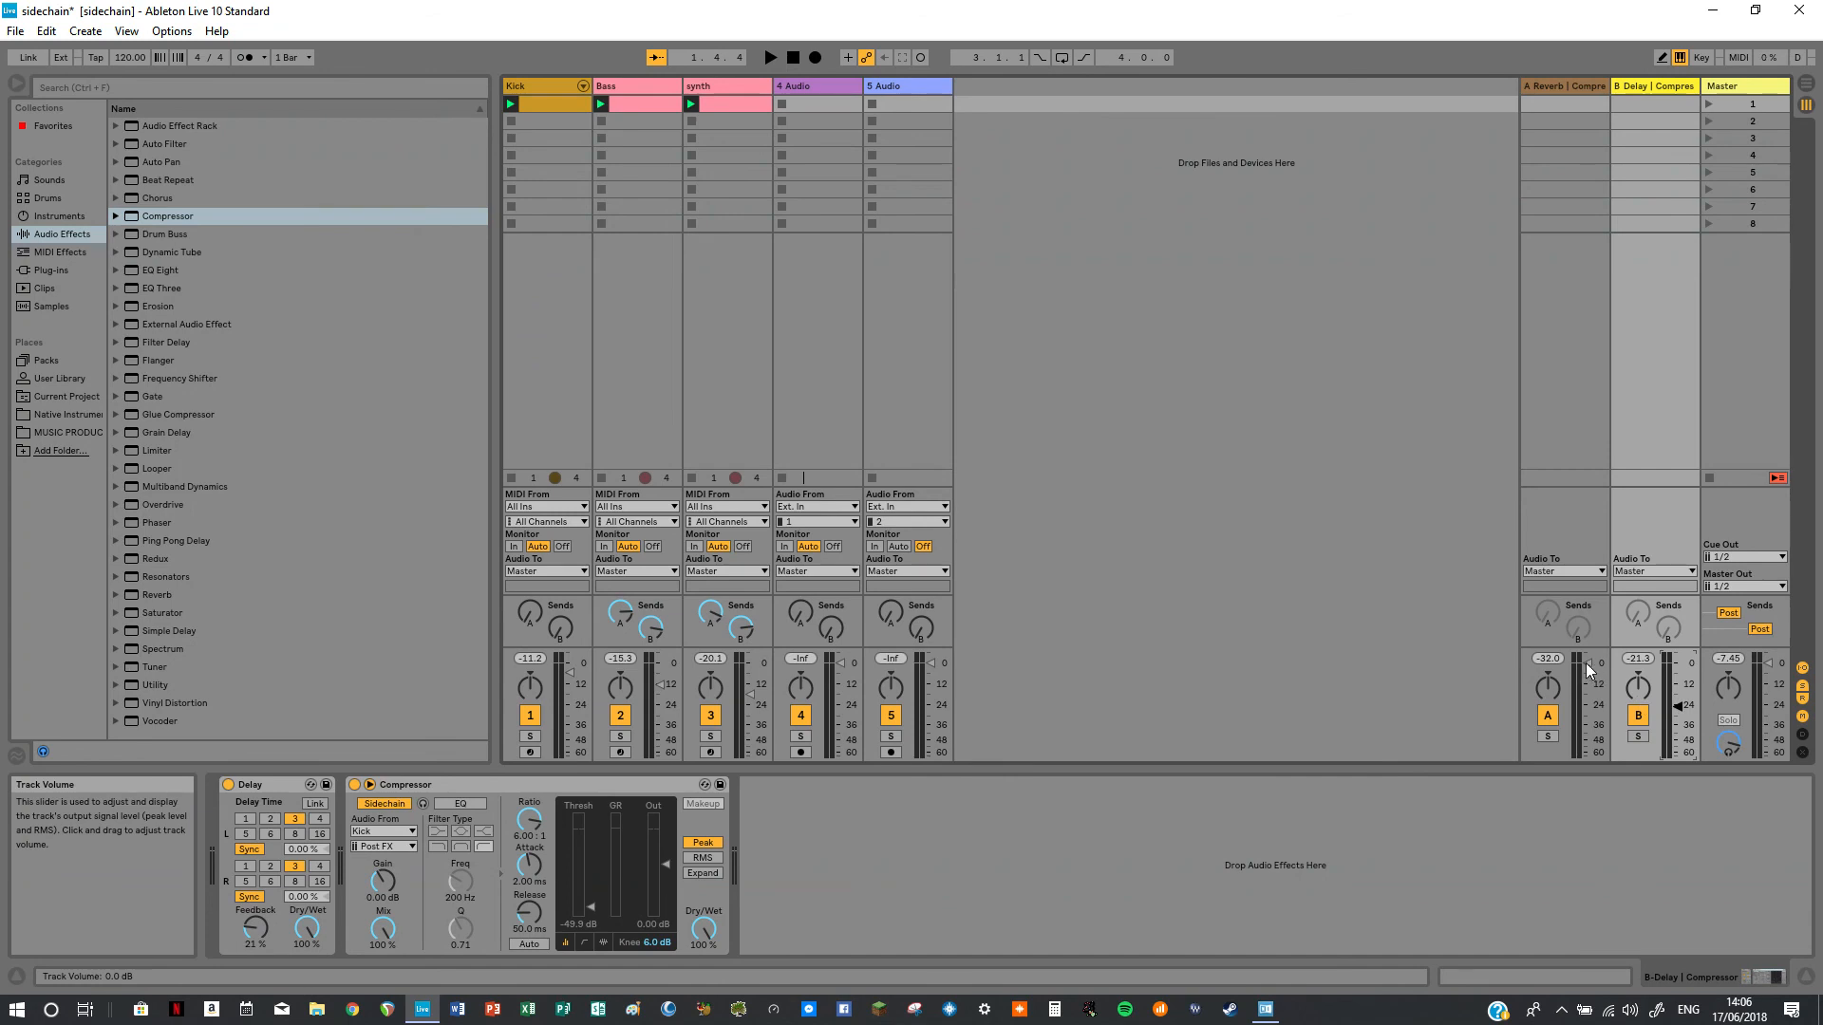
key("space")
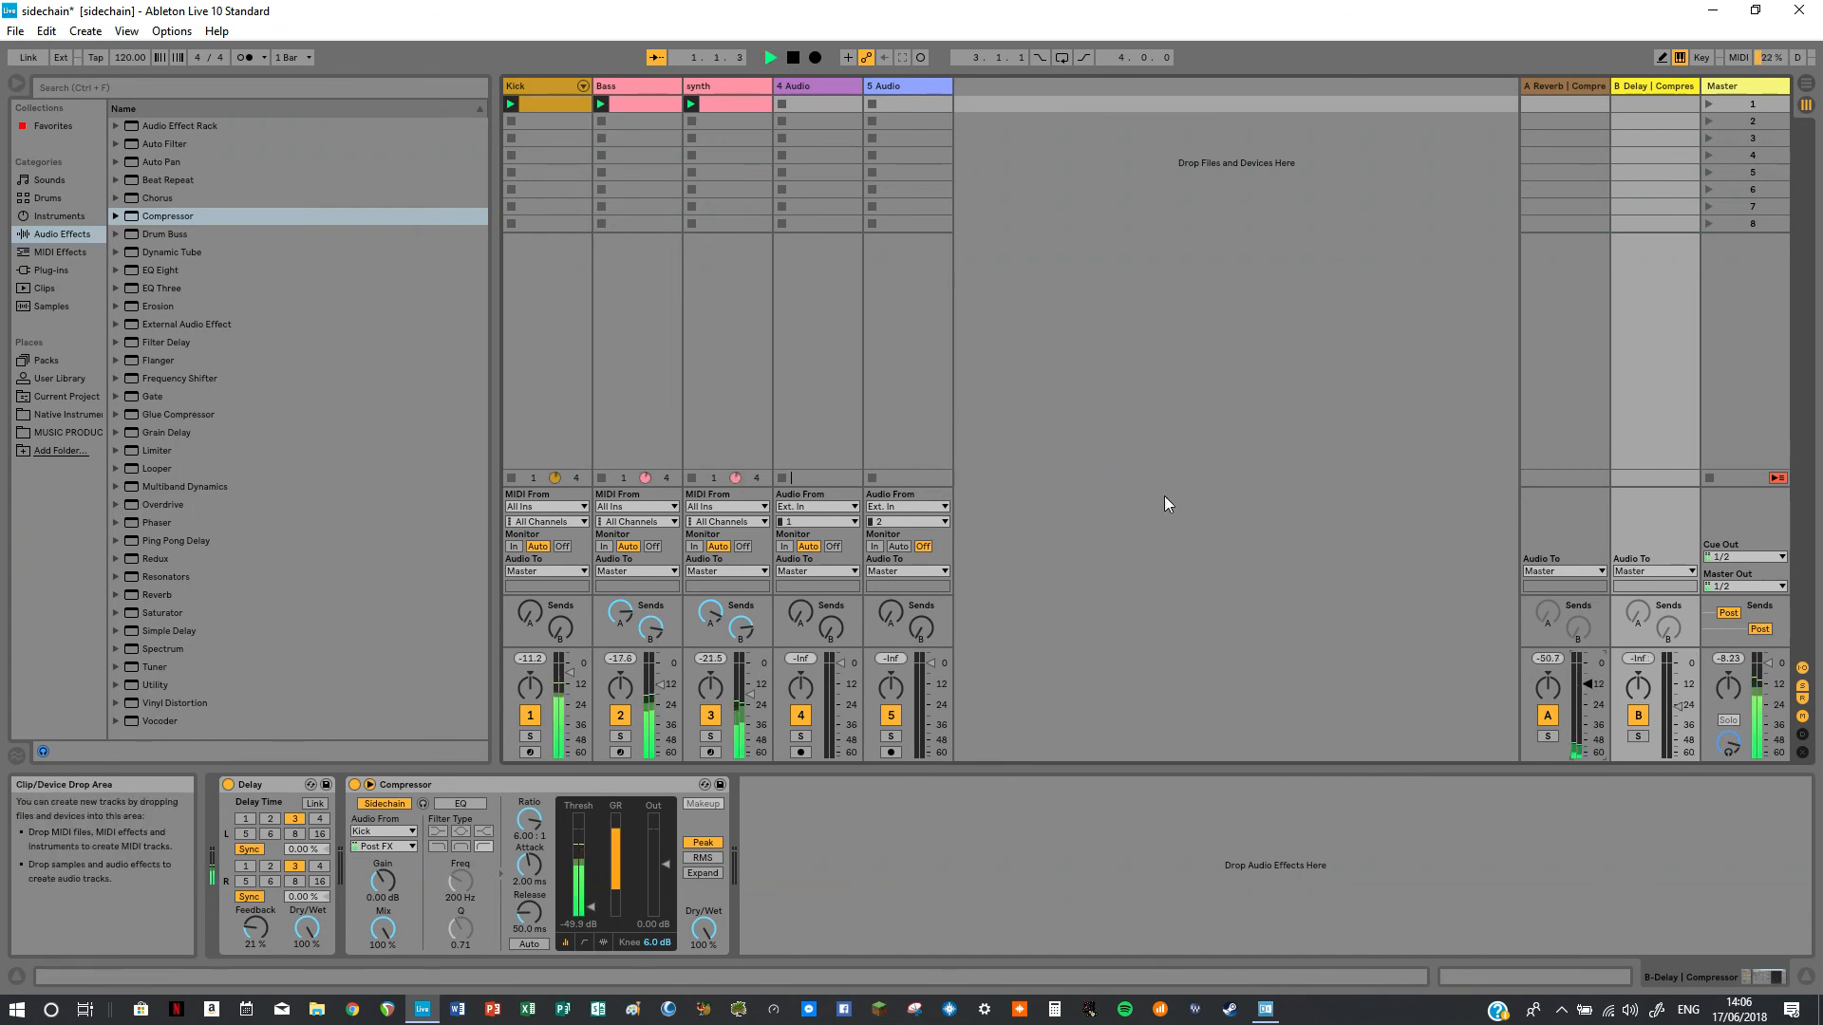
left_click(1547, 736)
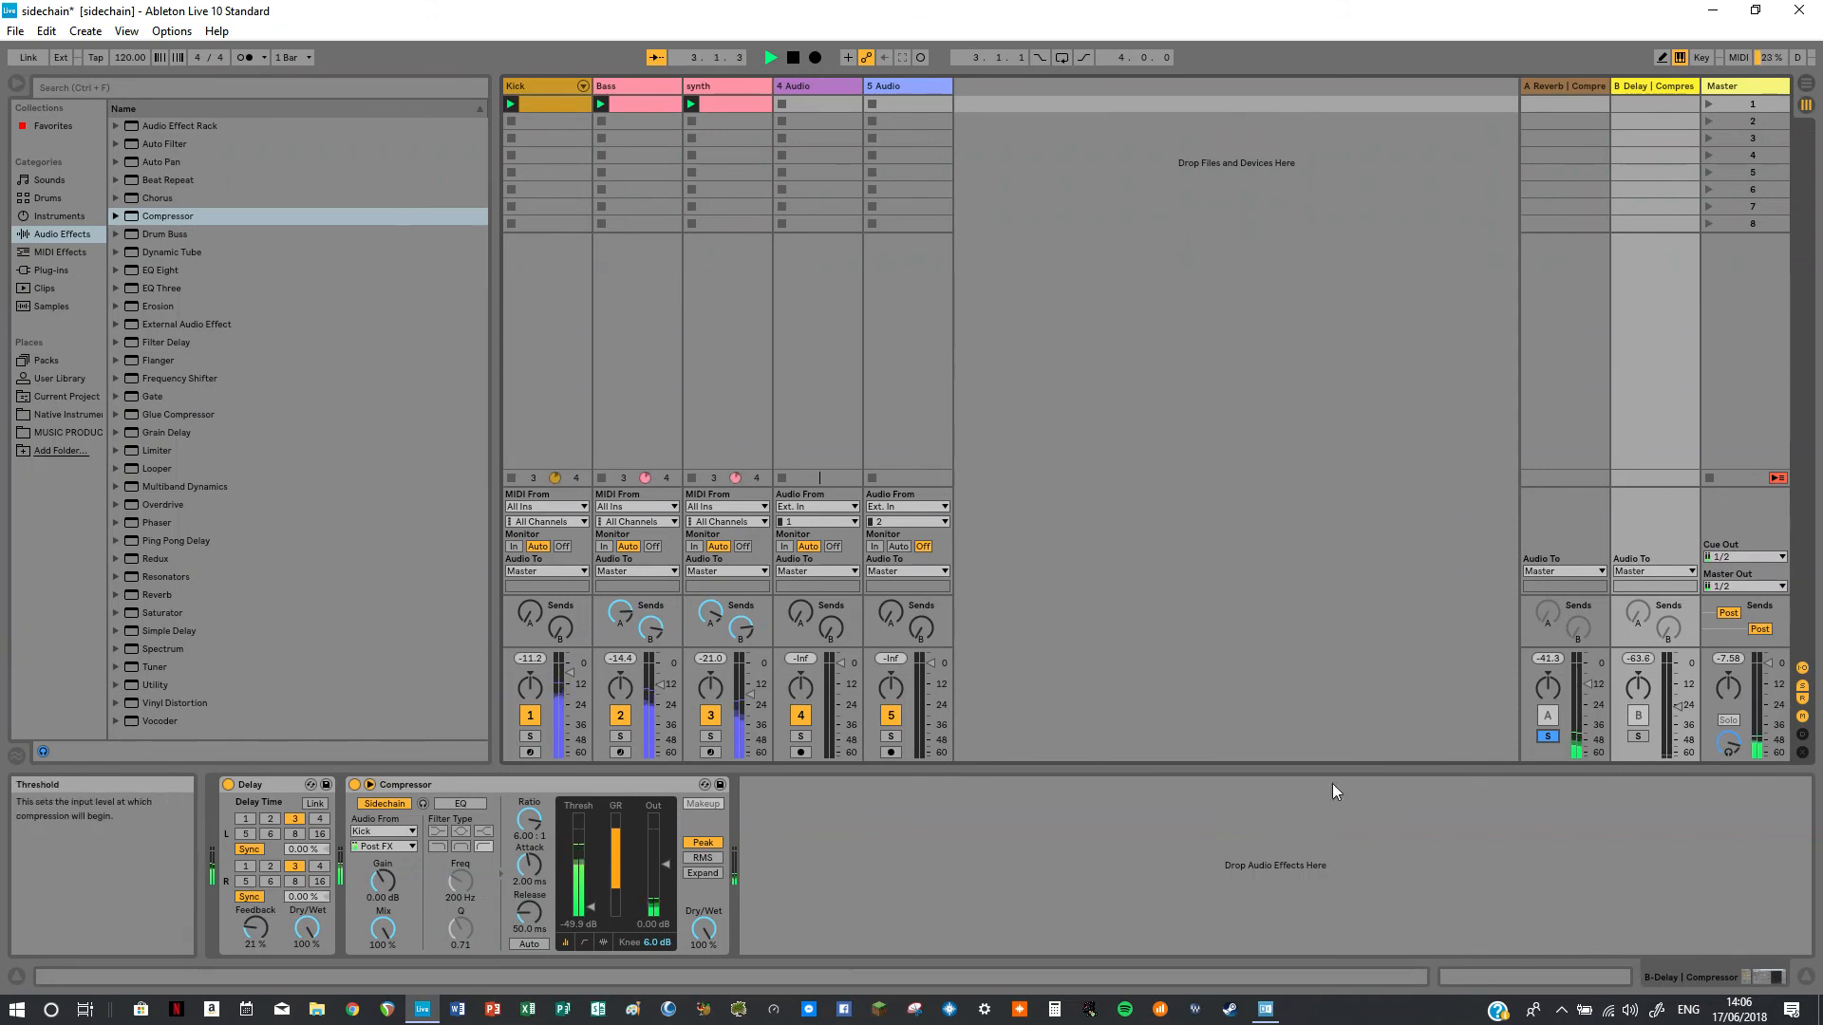
left_click(1547, 737)
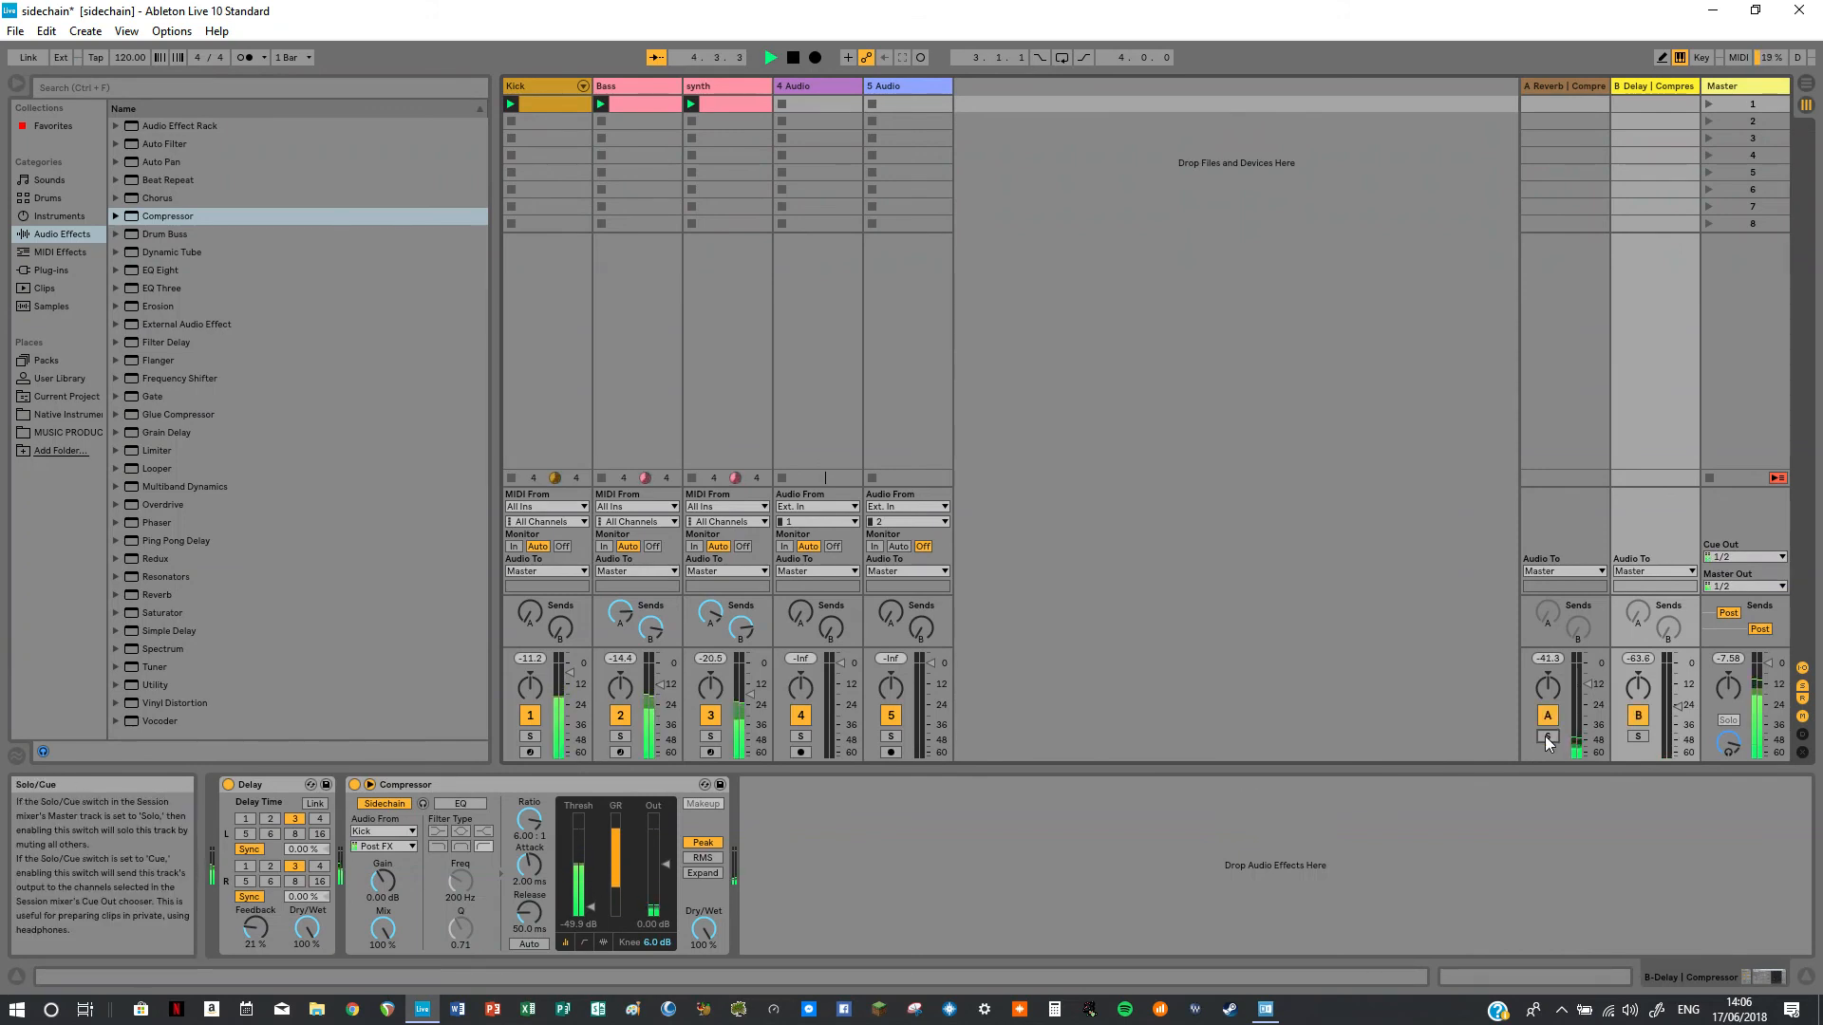
Solo the B Delay return, raise its volume to about -12 dB, and clear the solo.
left_click(1639, 736)
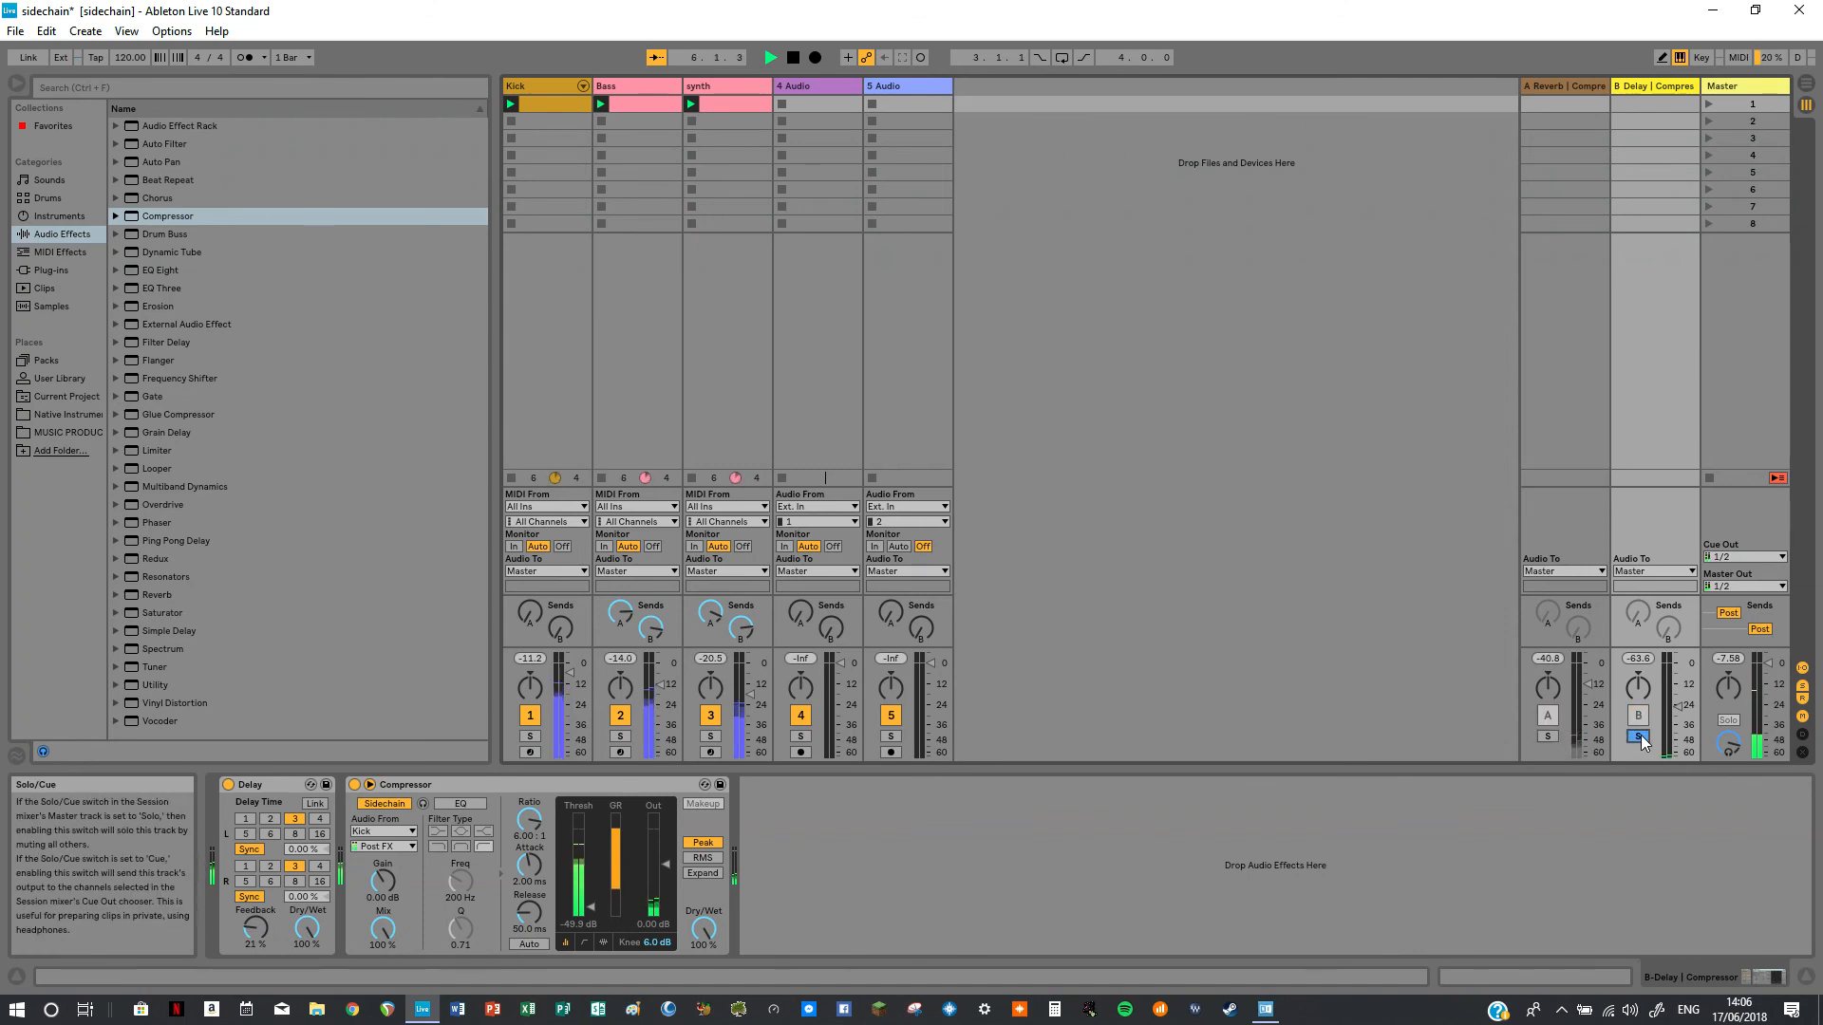
left_click_drag(1677, 707, 1677, 687)
left_click(1639, 737)
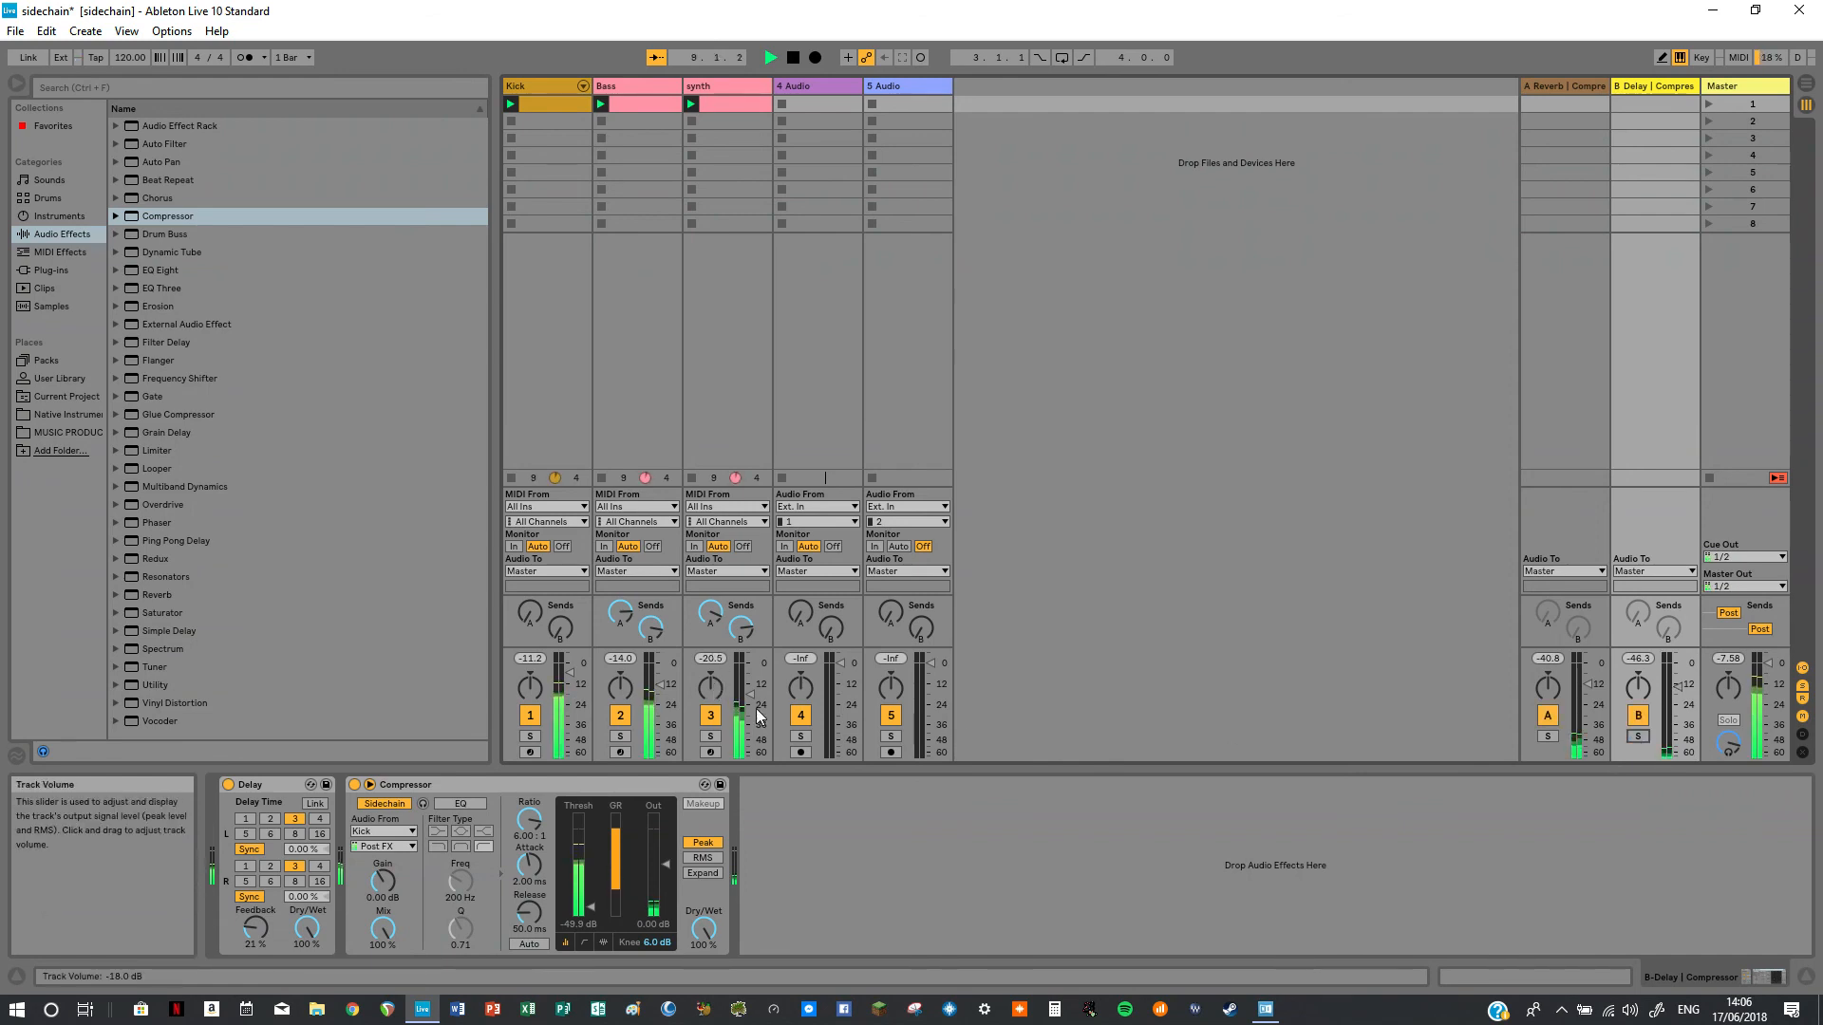
Lower the synth track's volume and the Bass to about -24 dB during playback, and stop playback.
left_click_drag(750, 703, 750, 691)
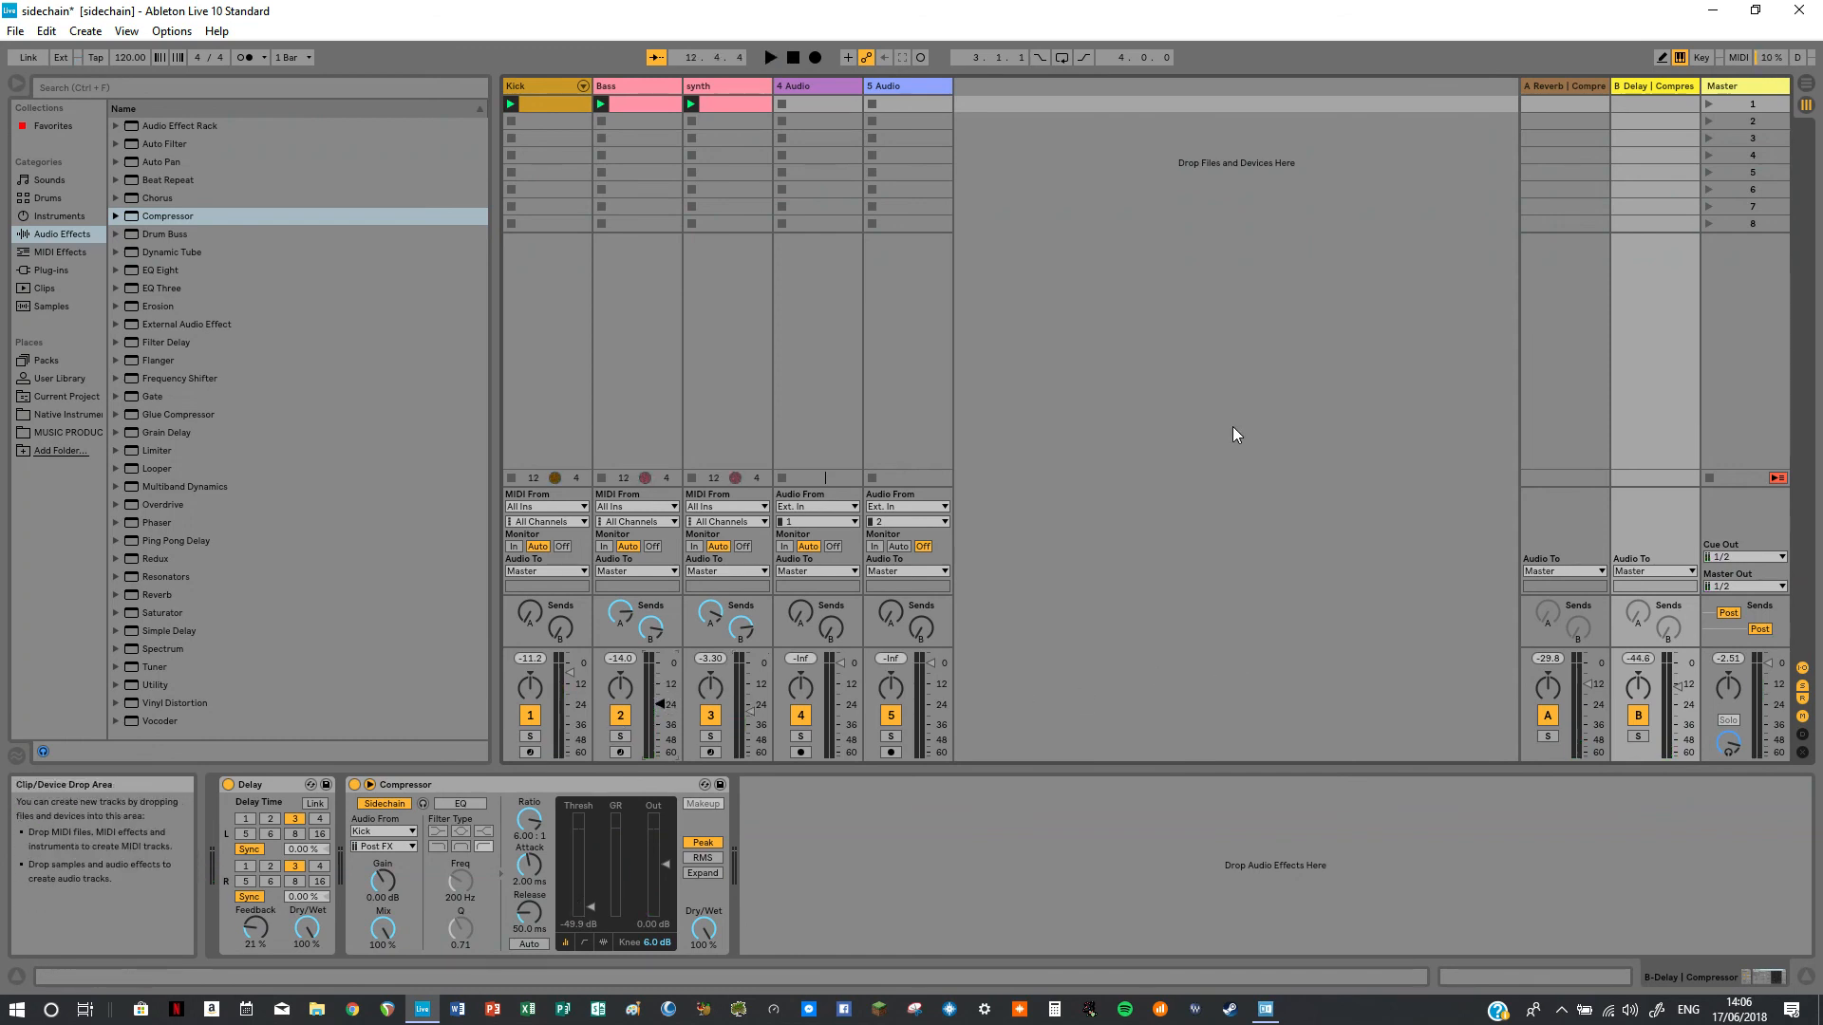
key("space")
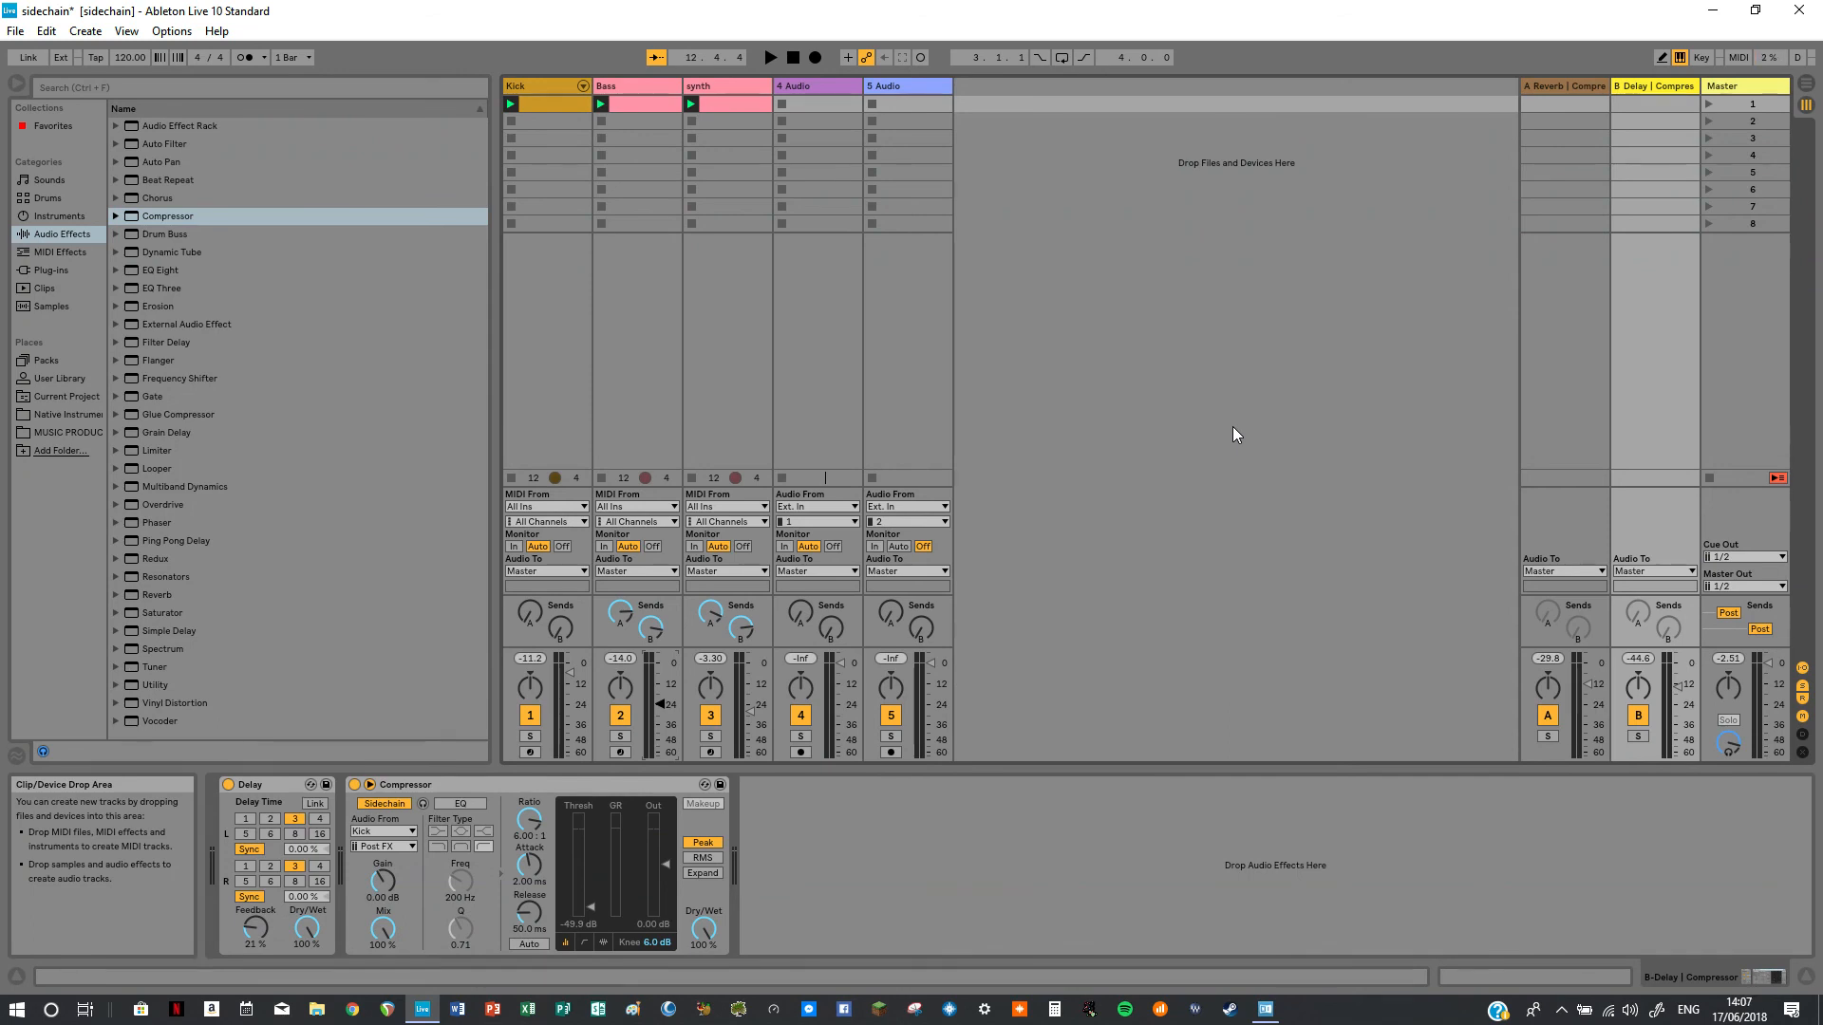